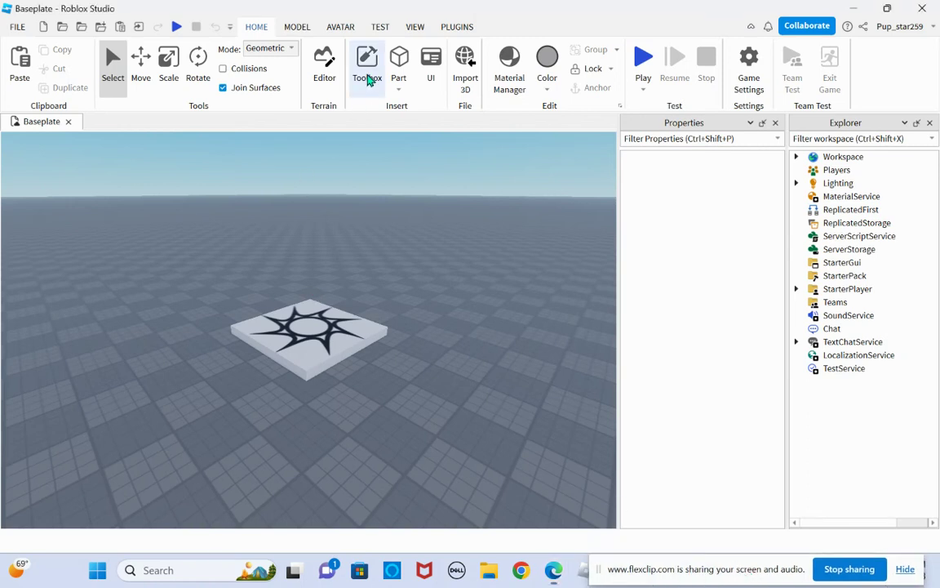
Step: Insert the Bee Swarm Simulator Kit Part 3 model from the inventory's My Models and accept its script notice
{"action": "left_click", "coordinate": [367, 77]}
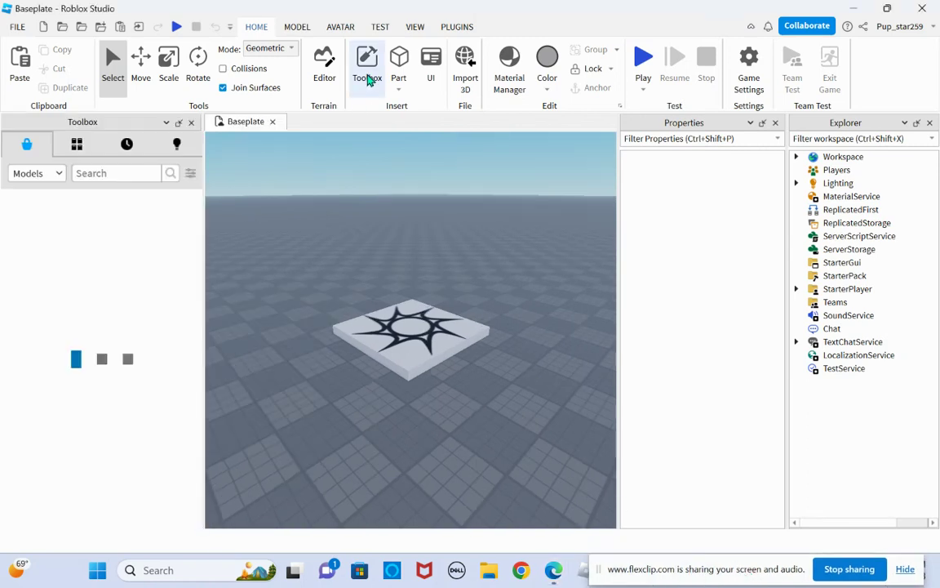
{"action": "left_click", "coordinate": [78, 145]}
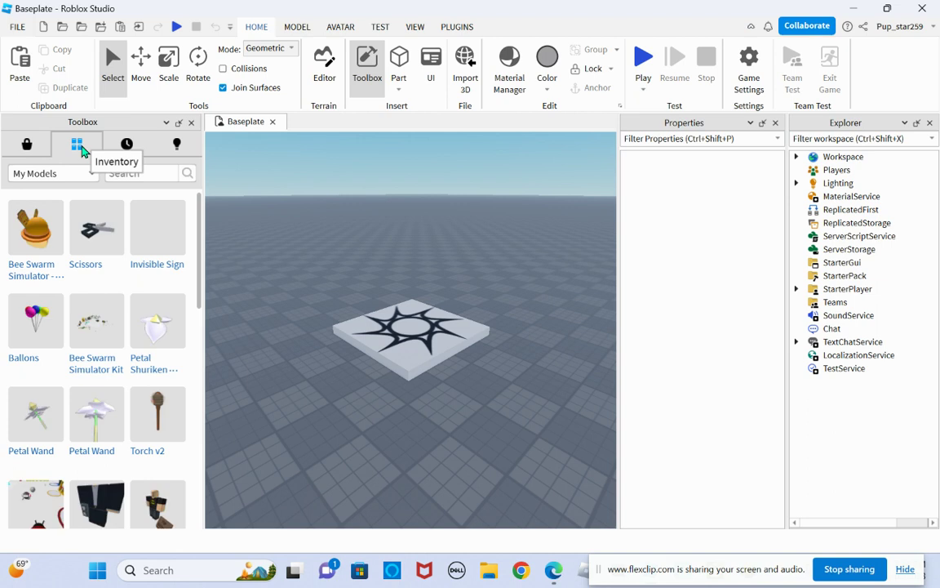
{"action": "mouse_move", "coordinate": [79, 338]}
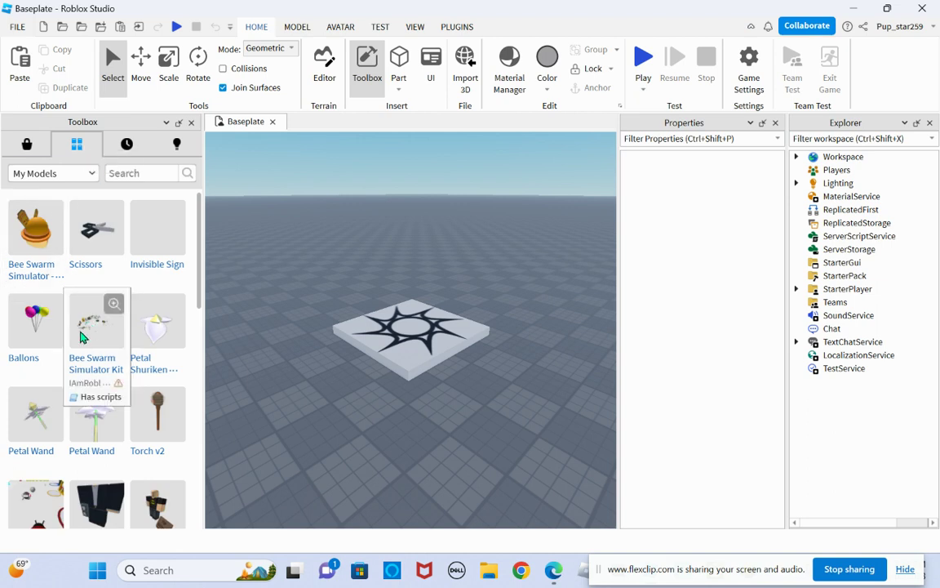
{"action": "left_click", "coordinate": [109, 340]}
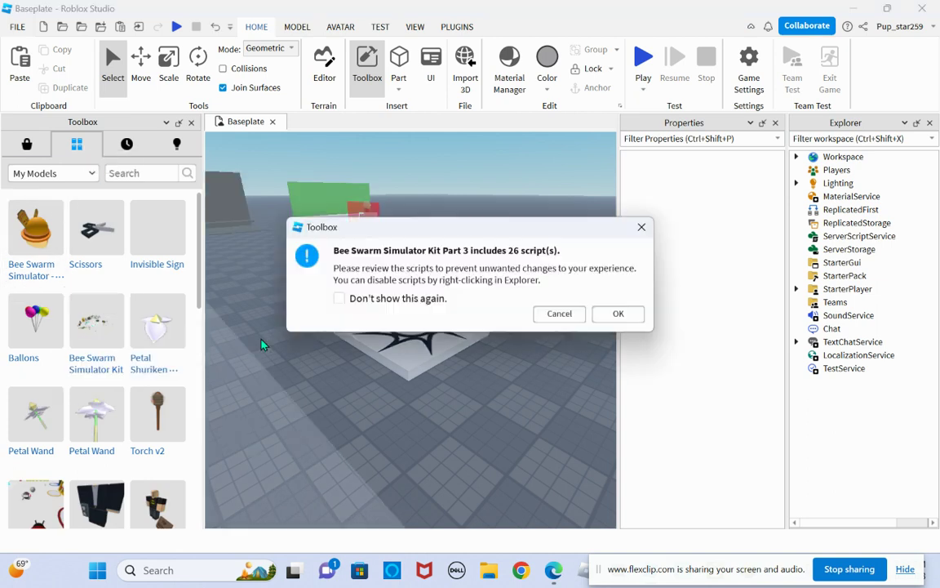
{"action": "left_click", "coordinate": [619, 314]}
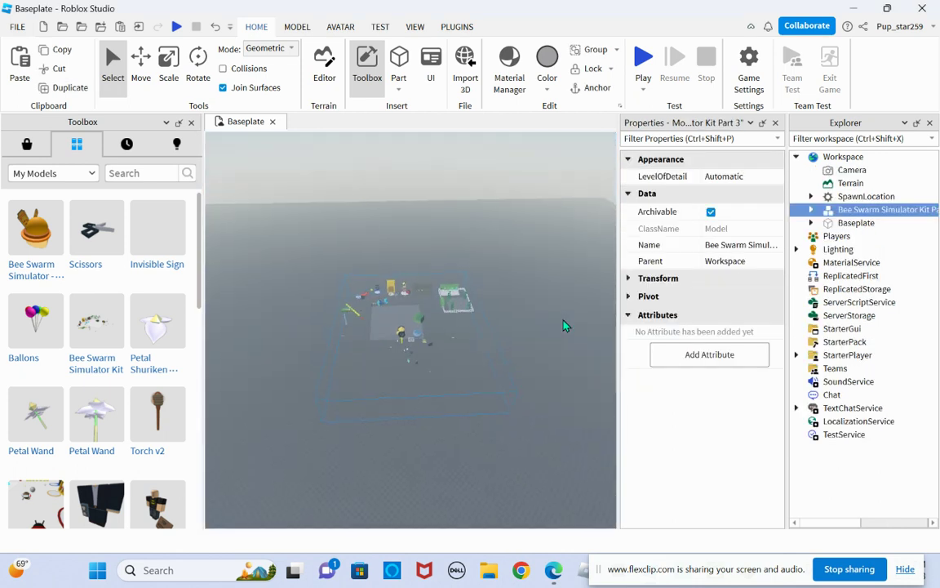
Step: Ungroup the Bee Swarm Simulator Kit Part 3 model in Workspace
{"action": "scroll", "coordinate": [522, 320], "scroll_direction": "up", "scroll_amount": 5}
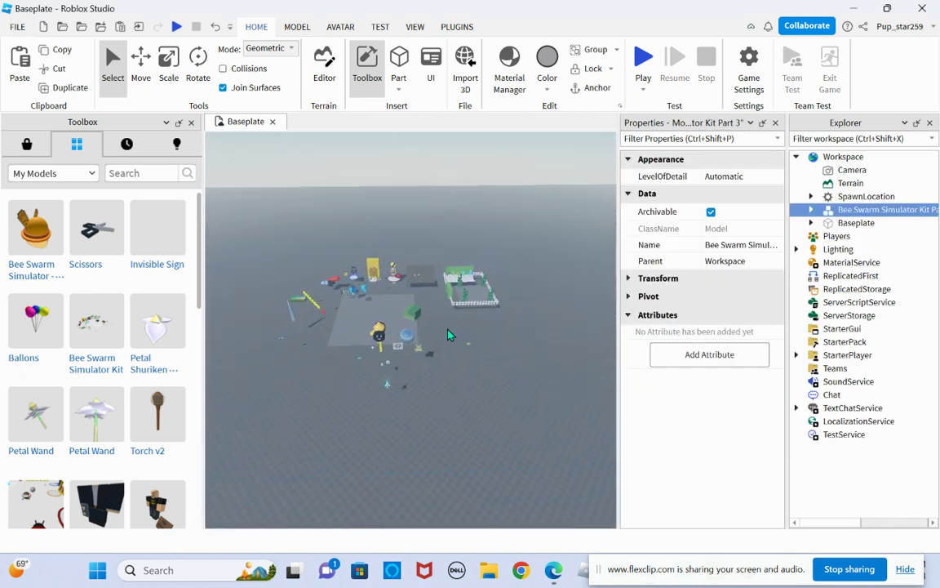
{"action": "scroll", "coordinate": [447, 335], "scroll_direction": "up", "scroll_amount": 5}
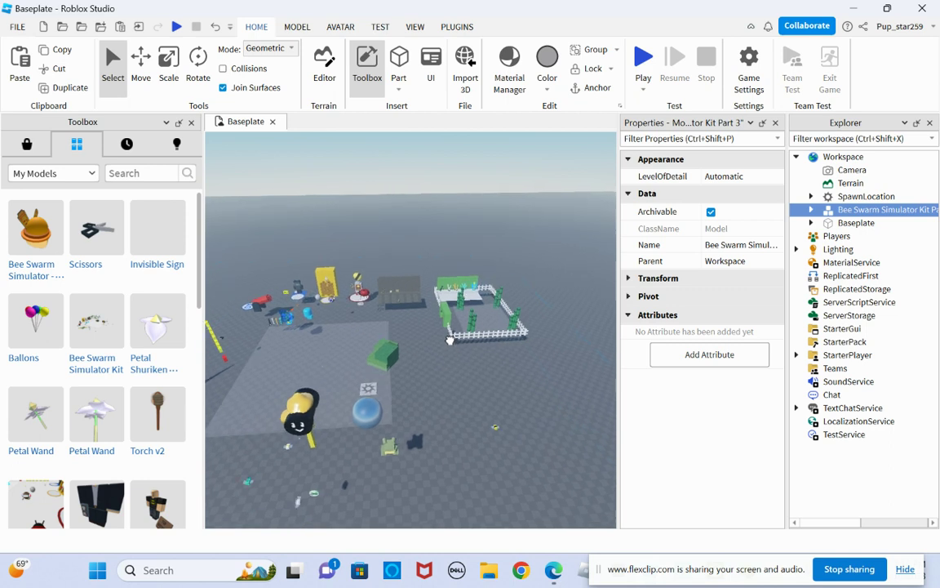
{"action": "scroll", "coordinate": [448, 328], "scroll_direction": "up", "scroll_amount": 5}
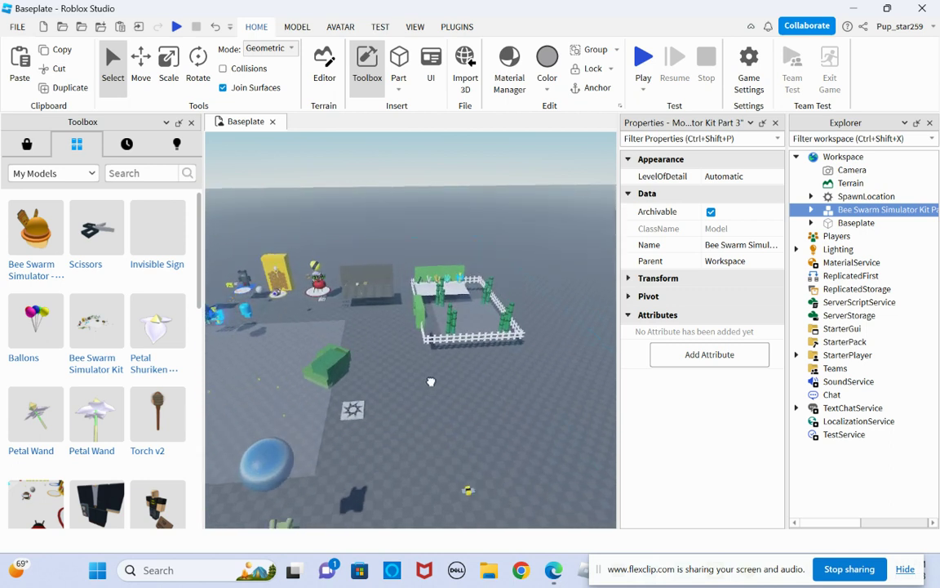
{"action": "left_click_drag", "start_coordinate": [445, 404], "coordinate": [647, 515]}
{"action": "right_click_drag", "start_coordinate": [526, 297], "coordinate": [526, 359]}
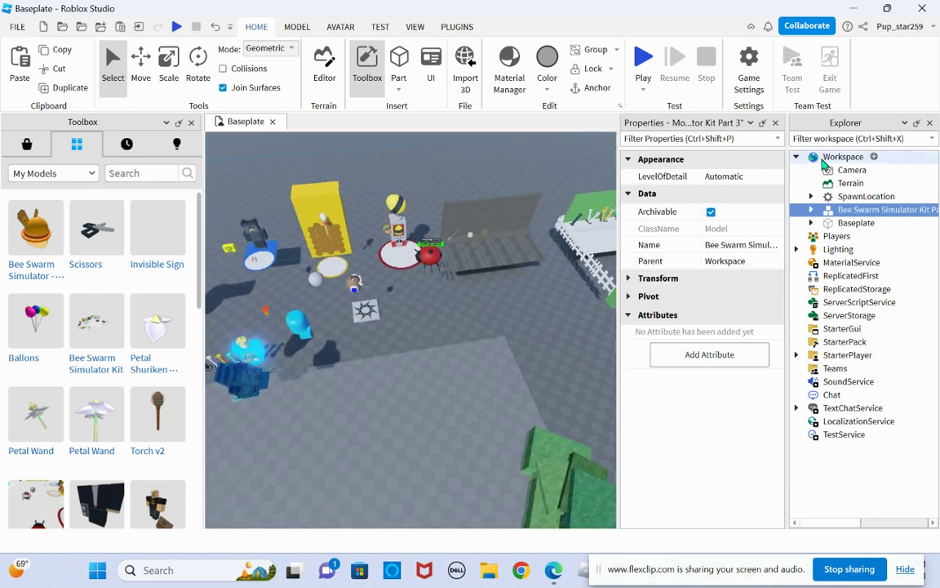
{"action": "right_click", "coordinate": [852, 217]}
{"action": "left_click", "coordinate": [760, 156]}
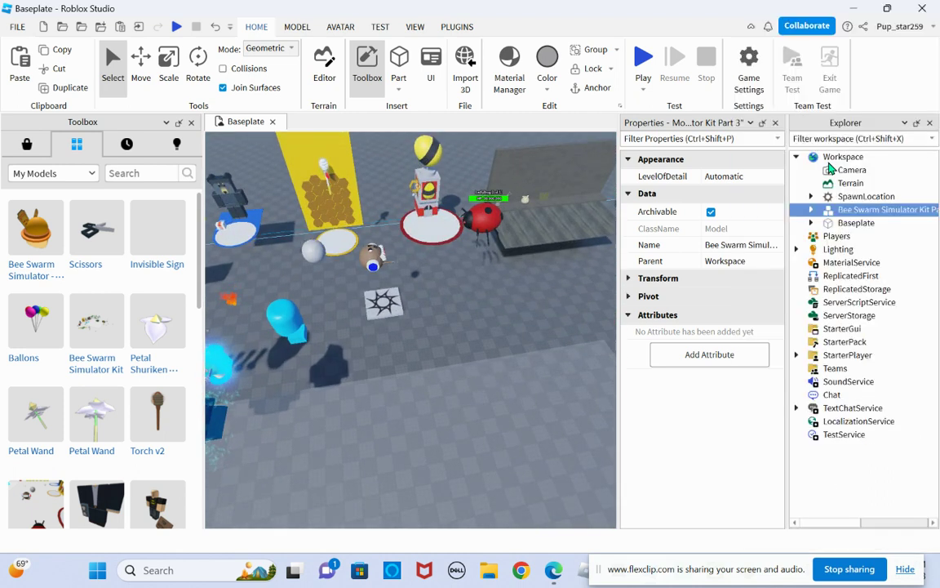
Step: Move the "Ungroup in ReplicatedStorage" model into ReplicatedStorage and ungroup it there
{"action": "left_click", "coordinate": [866, 236]}
{"action": "left_click_drag", "start_coordinate": [857, 223], "coordinate": [868, 357]}
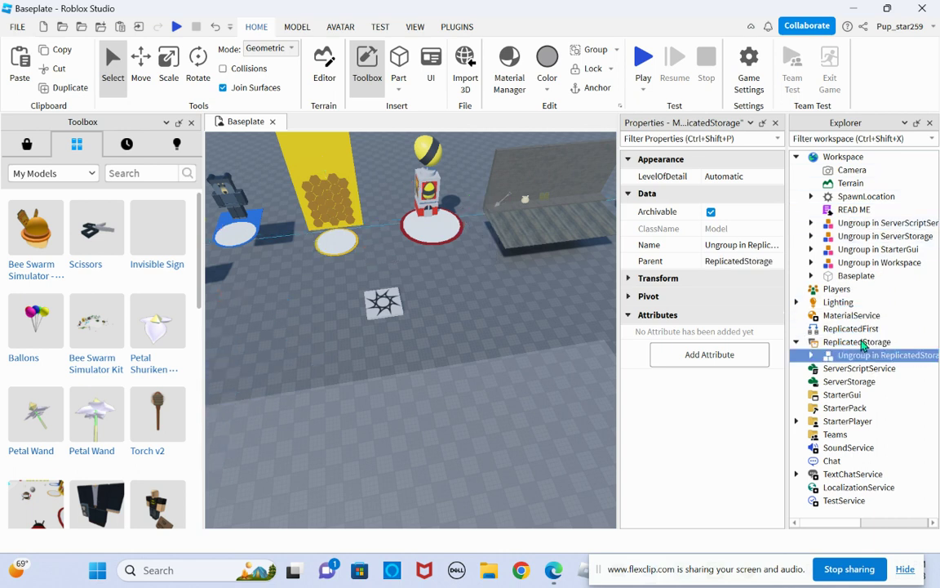
{"action": "right_click", "coordinate": [864, 347]}
{"action": "left_click", "coordinate": [785, 207]}
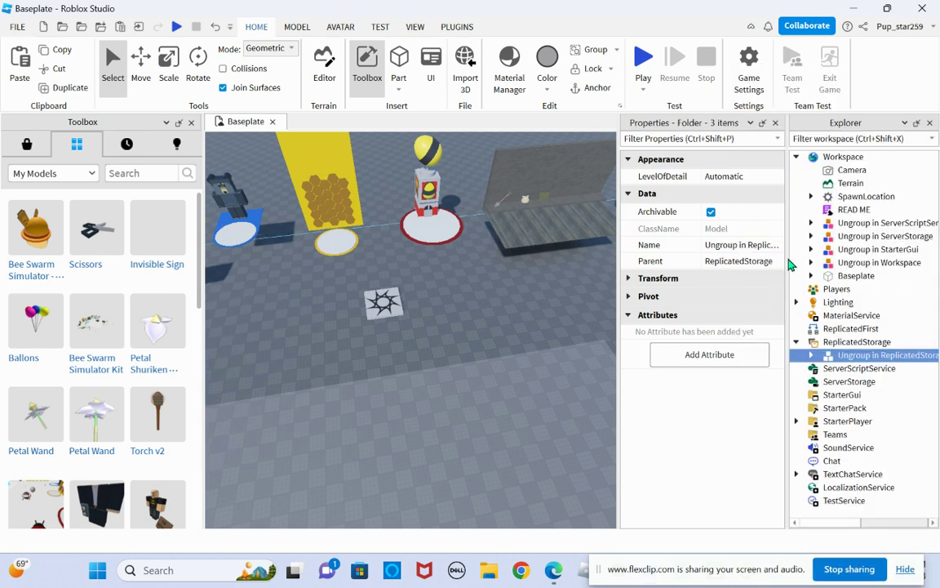
Step: Move the "Ungroup in ServerScriptService" model into ServerScriptService, ungroup it there and collapse the service
{"action": "left_click_drag", "start_coordinate": [886, 223], "coordinate": [873, 359]}
{"action": "right_click", "coordinate": [872, 357]}
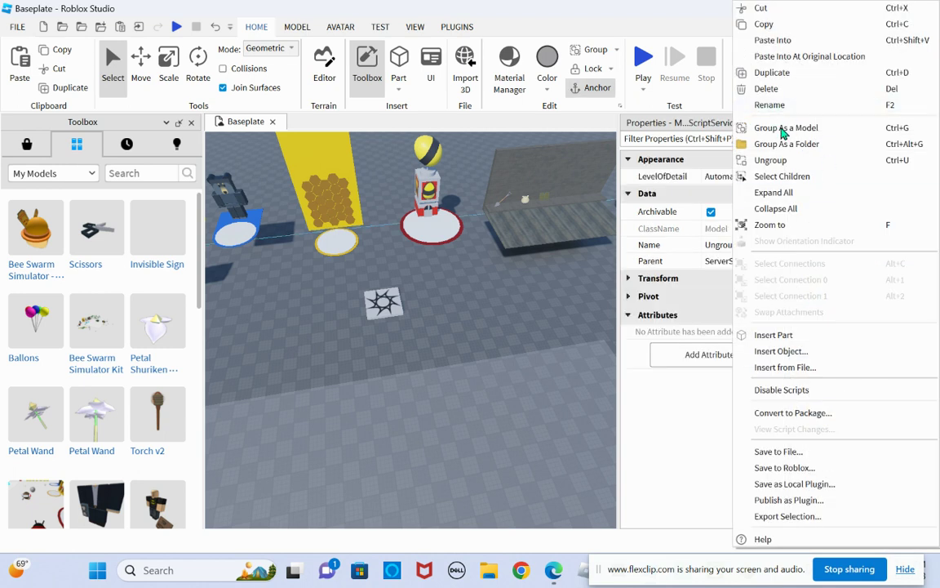
{"action": "left_click", "coordinate": [787, 159]}
{"action": "left_click", "coordinate": [797, 341]}
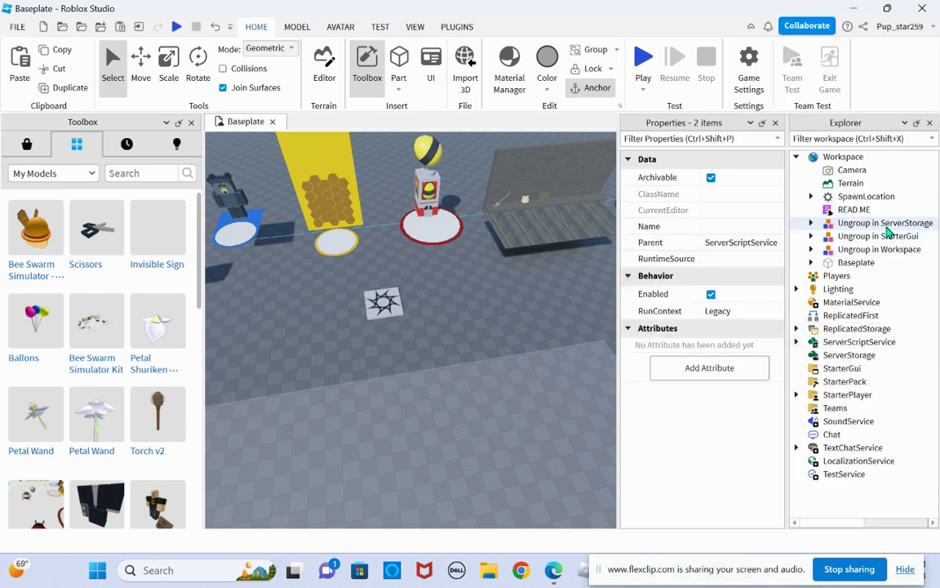
Step: Move the "Ungroup in ServerStorage" model into ServerStorage, ungroup it there and collapse the service
{"action": "left_click_drag", "start_coordinate": [885, 223], "coordinate": [890, 363]}
{"action": "right_click", "coordinate": [833, 360]}
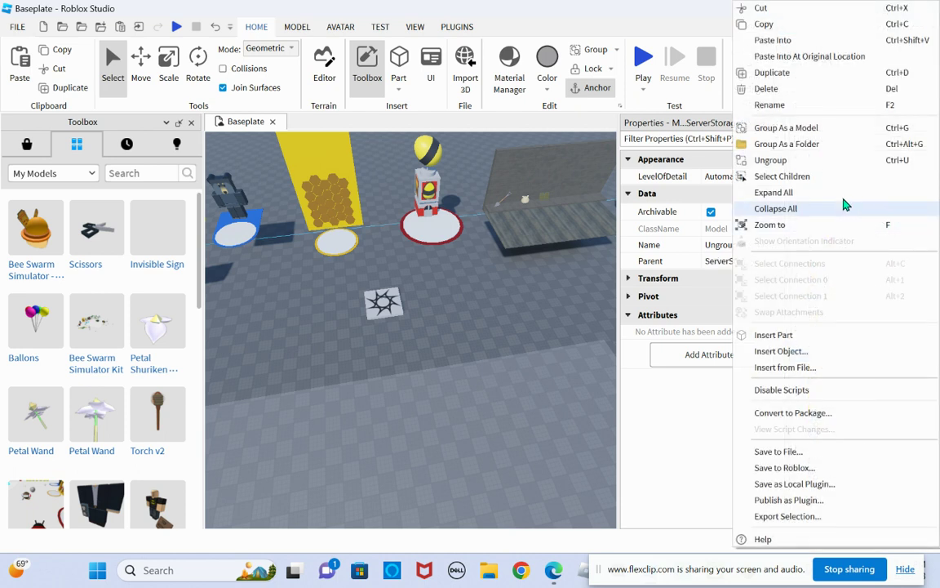
{"action": "left_click", "coordinate": [800, 158]}
{"action": "left_click", "coordinate": [796, 341]}
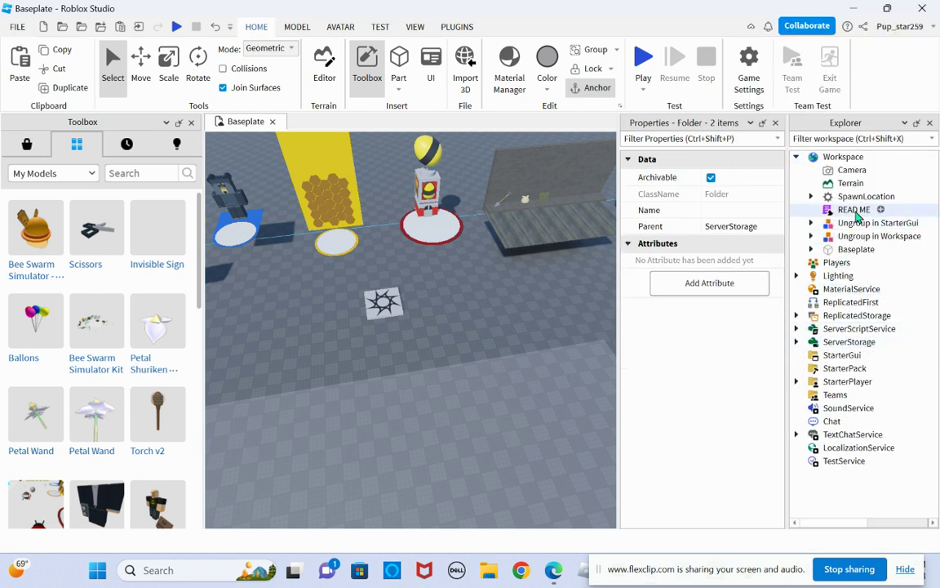
Step: Move the "Ungroup in StarterGui" model into StarterGui, ungroup it there and collapse the service
{"action": "left_click_drag", "start_coordinate": [866, 222], "coordinate": [848, 357]}
{"action": "right_click", "coordinate": [871, 360]}
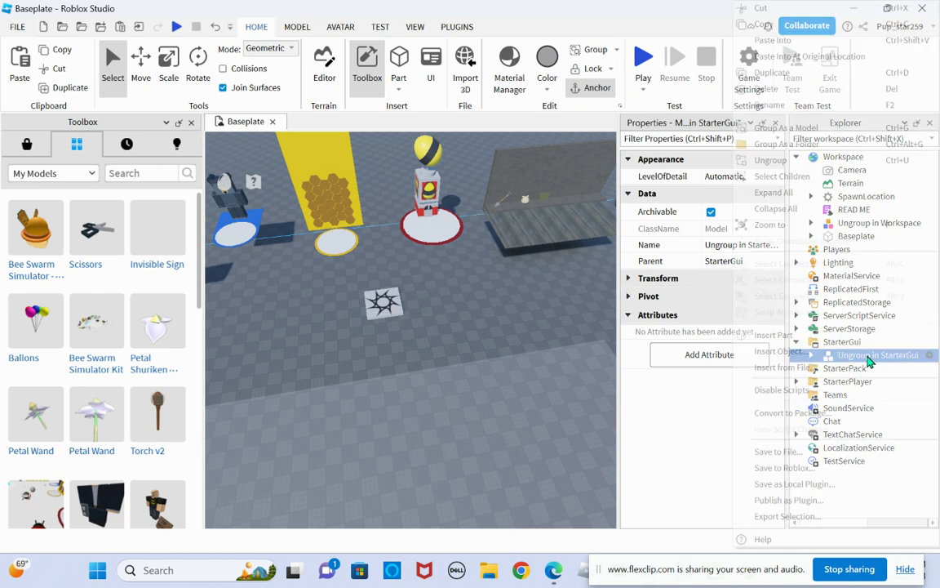
{"action": "left_click", "coordinate": [834, 178]}
{"action": "left_click", "coordinate": [797, 341]}
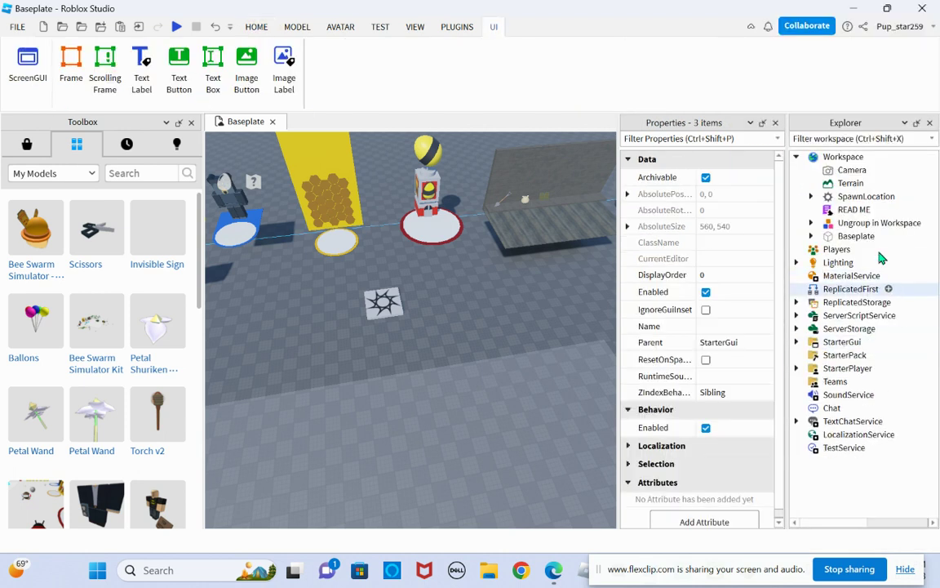
Step: Ungroup the "Ungroup in Workspace" model directly inside Workspace
{"action": "left_click_drag", "start_coordinate": [858, 227], "coordinate": [867, 161]}
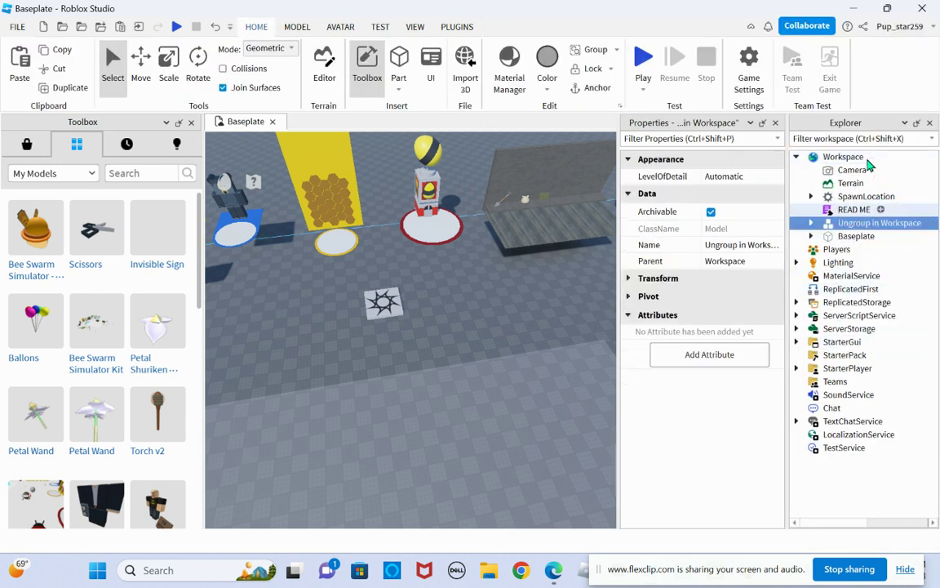
{"action": "right_click", "coordinate": [846, 234]}
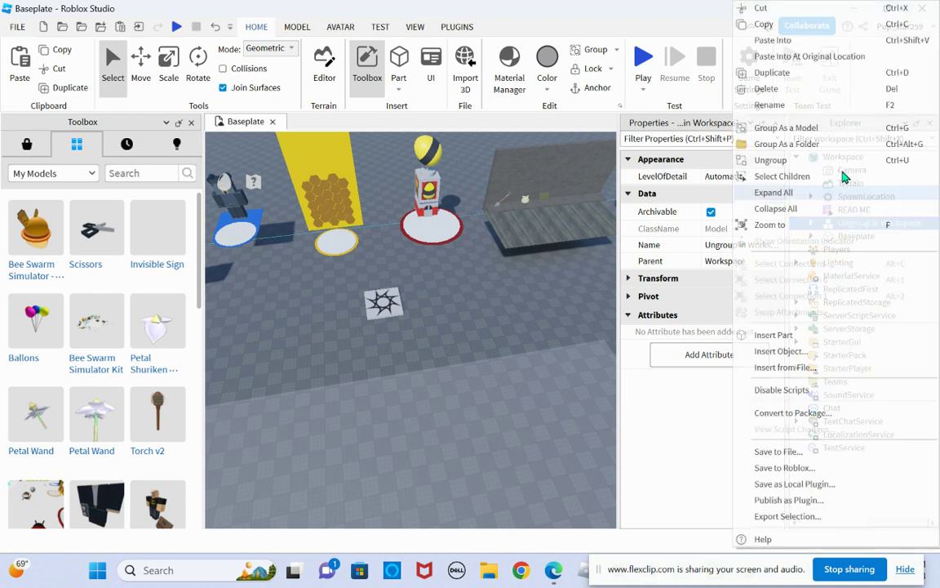
{"action": "left_click", "coordinate": [774, 160]}
Step: Set the move snapping to 0 studs, lower the selected kit objects onto the baseplate and deselect them
{"action": "key", "text": "a"}
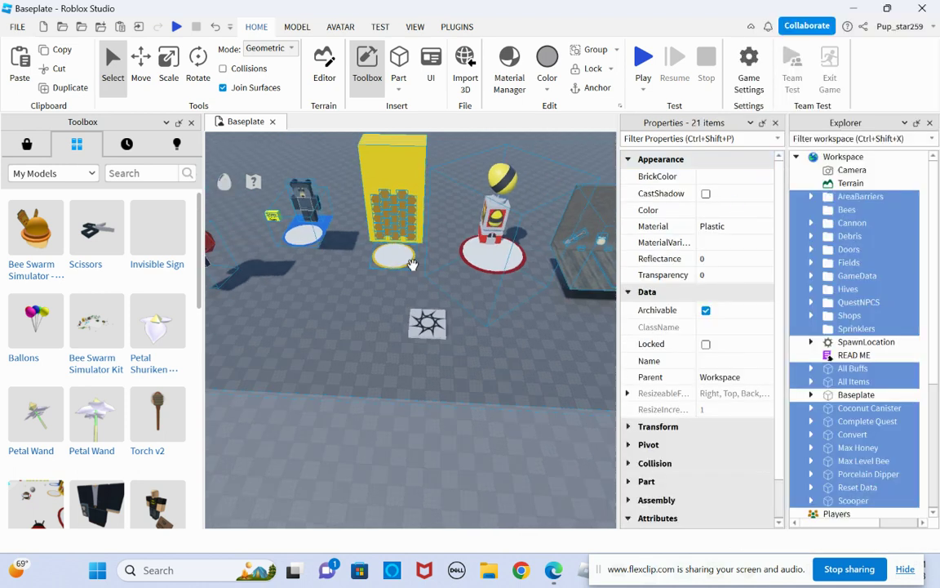
{"action": "key", "text": "w"}
{"action": "left_click", "coordinate": [140, 64]}
{"action": "left_click", "coordinate": [295, 27]}
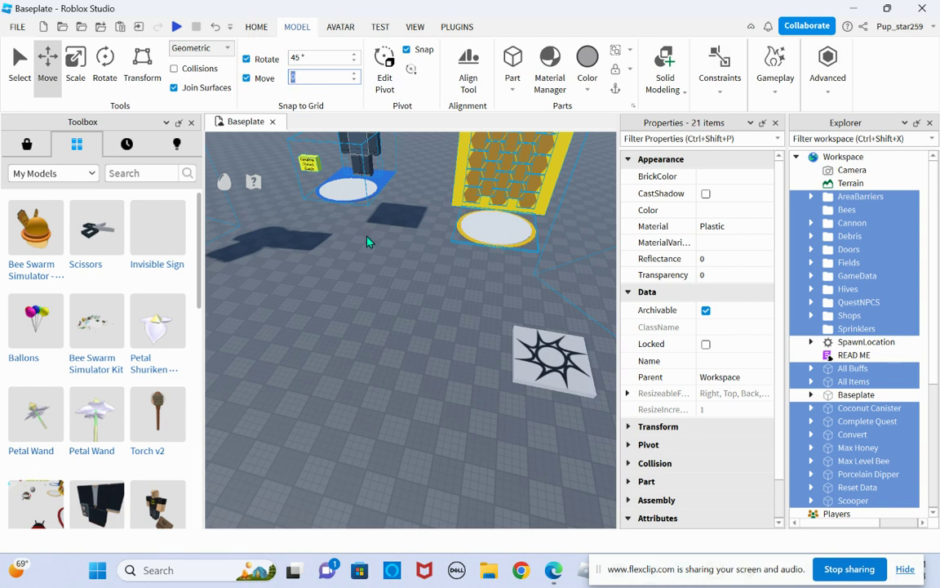
{"action": "right_click_drag", "start_coordinate": [367, 242], "coordinate": [562, 214]}
{"action": "key", "text": "s"}
{"action": "key", "text": "s"}
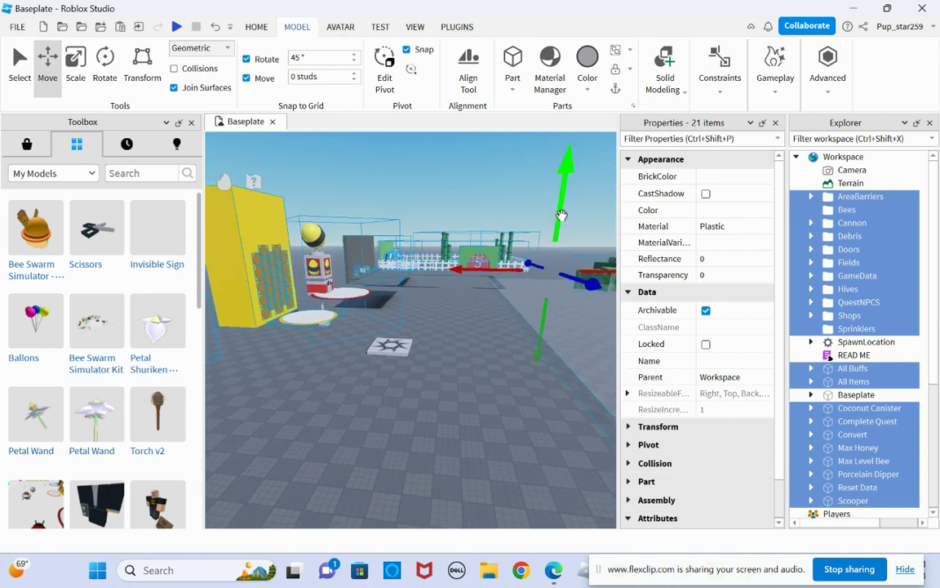
{"action": "left_click_drag", "start_coordinate": [562, 214], "coordinate": [561, 253]}
{"action": "key", "text": "w"}
{"action": "left_click", "coordinate": [535, 381]}
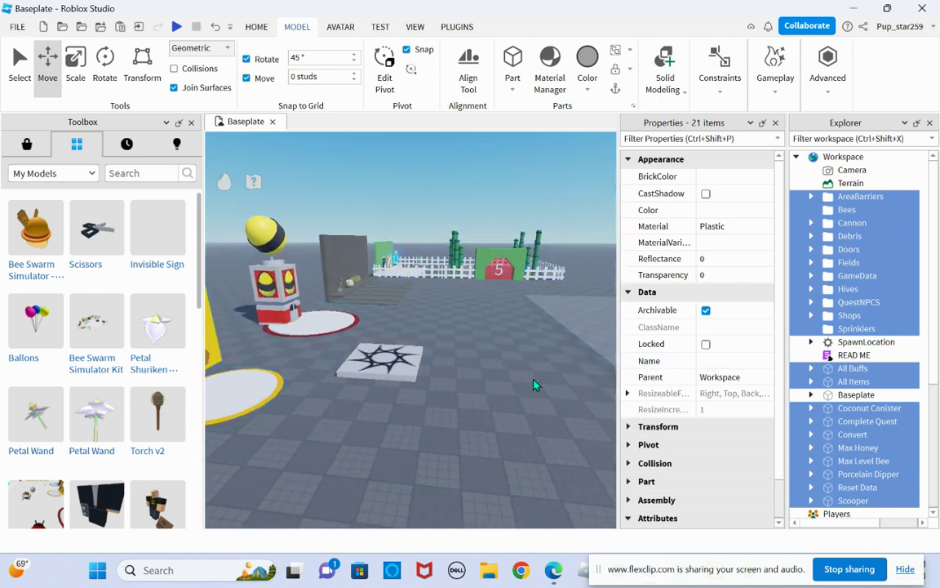
Step: Close the Toolbox and open the GameData script from ServerScriptService
{"action": "right_click_drag", "start_coordinate": [490, 371], "coordinate": [489, 367]}
{"action": "key", "text": "w"}
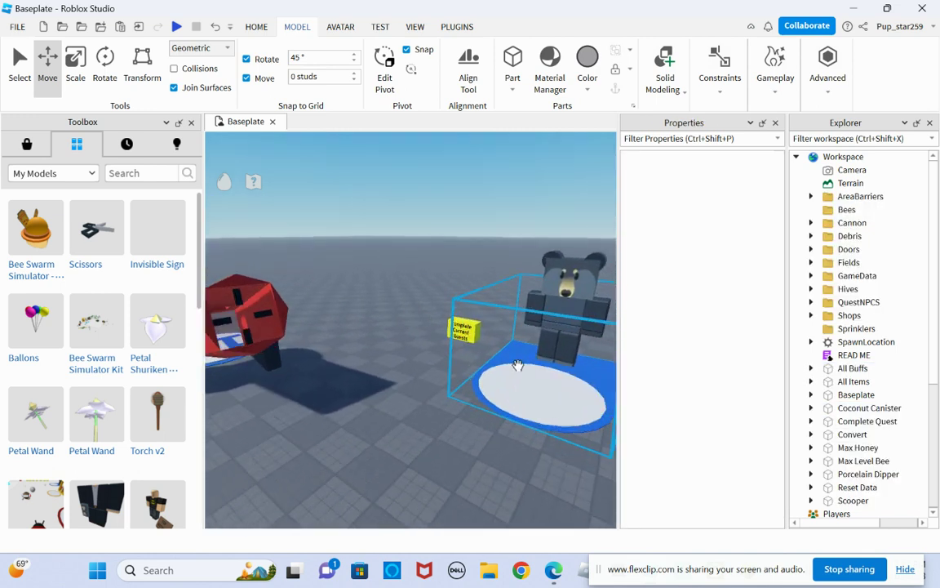
{"action": "key", "text": "s"}
{"action": "key", "text": "d"}
{"action": "scroll", "coordinate": [853, 353], "scroll_direction": "down", "scroll_amount": 1}
{"action": "scroll", "coordinate": [853, 352], "scroll_direction": "down", "scroll_amount": 4}
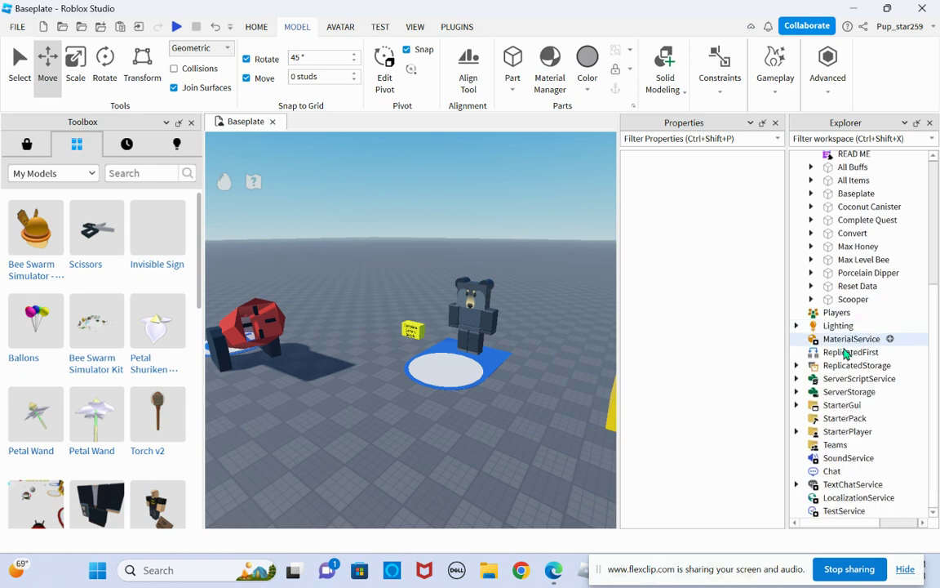
{"action": "scroll", "coordinate": [514, 232], "scroll_direction": "down", "scroll_amount": 2}
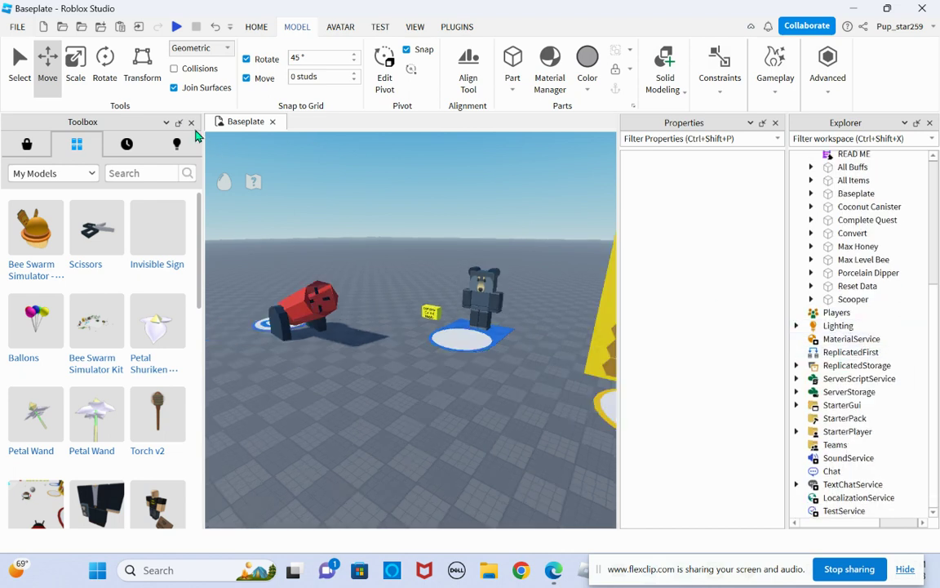
{"action": "left_click", "coordinate": [191, 123]}
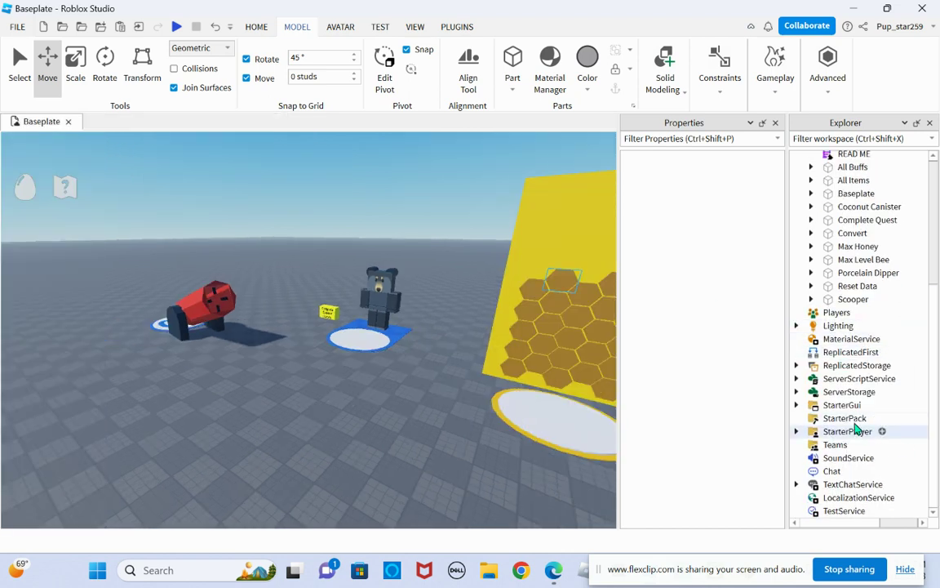
{"action": "left_click", "coordinate": [797, 379]}
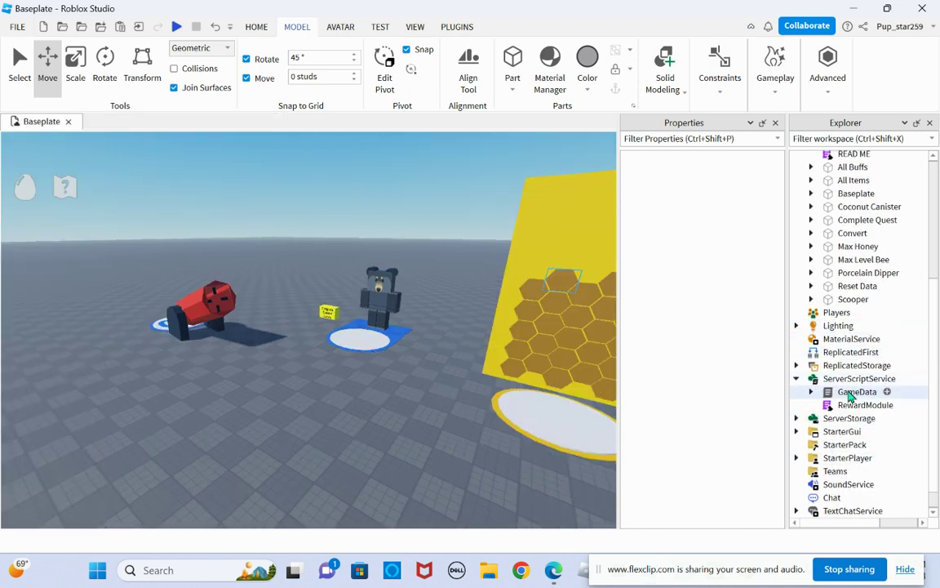
{"action": "double_click", "coordinate": [816, 393]}
Step: Set PlayerMovespeed under GameBuffs in the GameData script to 35
{"action": "scroll", "coordinate": [317, 265], "scroll_direction": "down", "scroll_amount": 15}
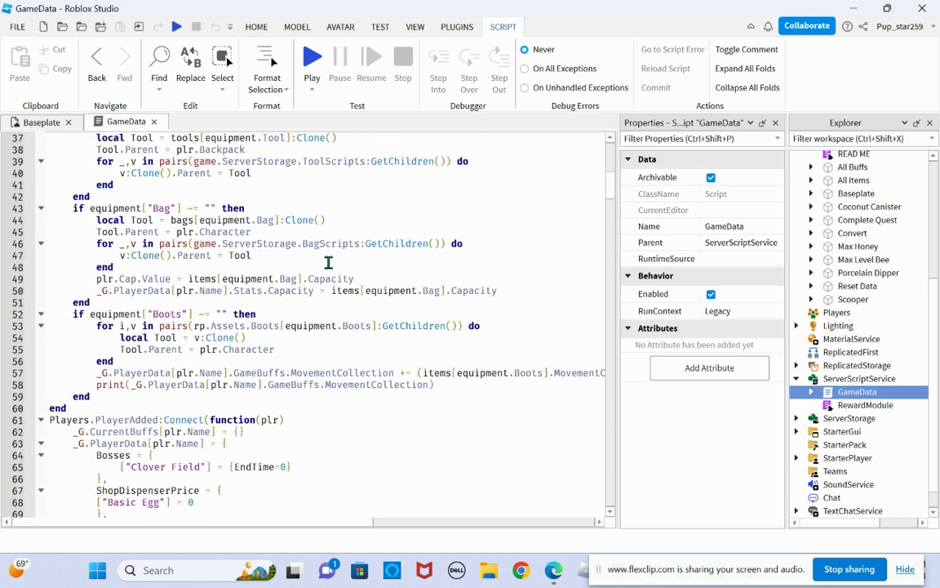
{"action": "scroll", "coordinate": [326, 262], "scroll_direction": "down", "scroll_amount": 4}
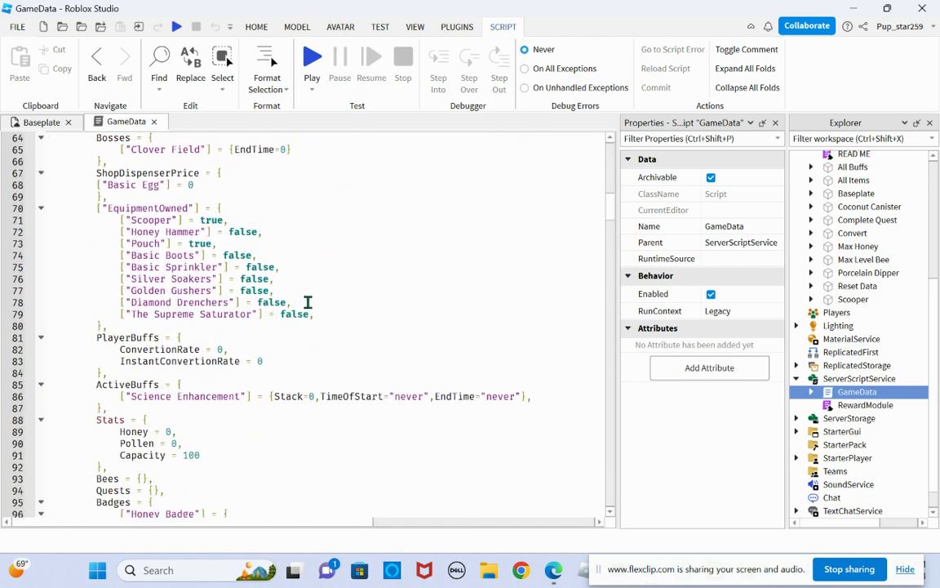
{"action": "scroll", "coordinate": [308, 302], "scroll_direction": "down", "scroll_amount": 9}
{"action": "left_click", "coordinate": [254, 396]}
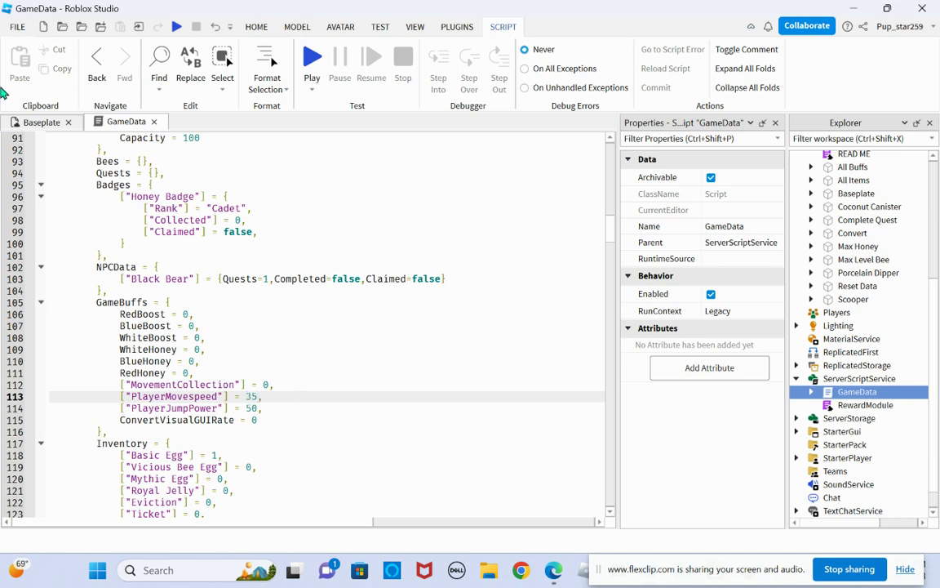
Step: Return to the Baseplate view and save the place as a new game named "Game" with the creator set to Me
{"action": "left_click", "coordinate": [47, 122]}
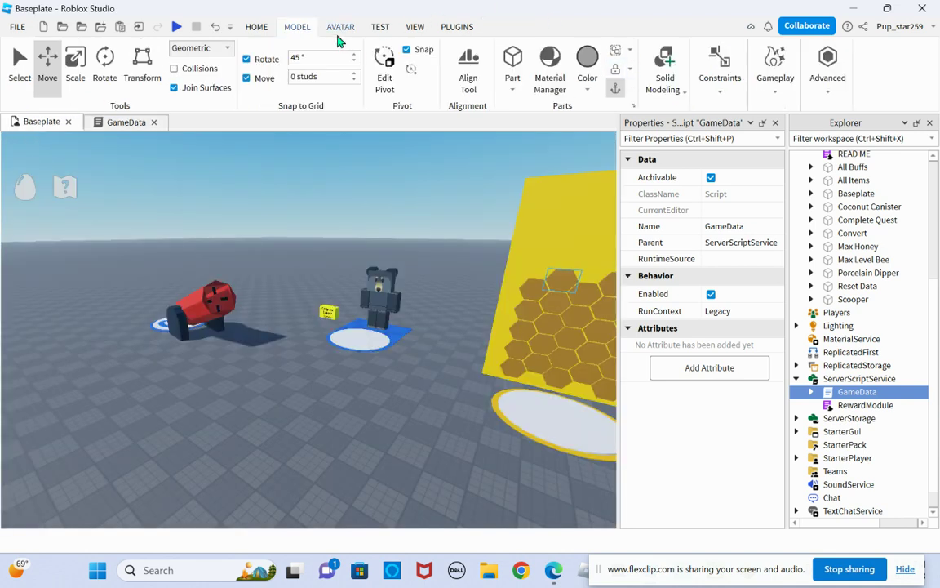
{"action": "left_click", "coordinate": [256, 27]}
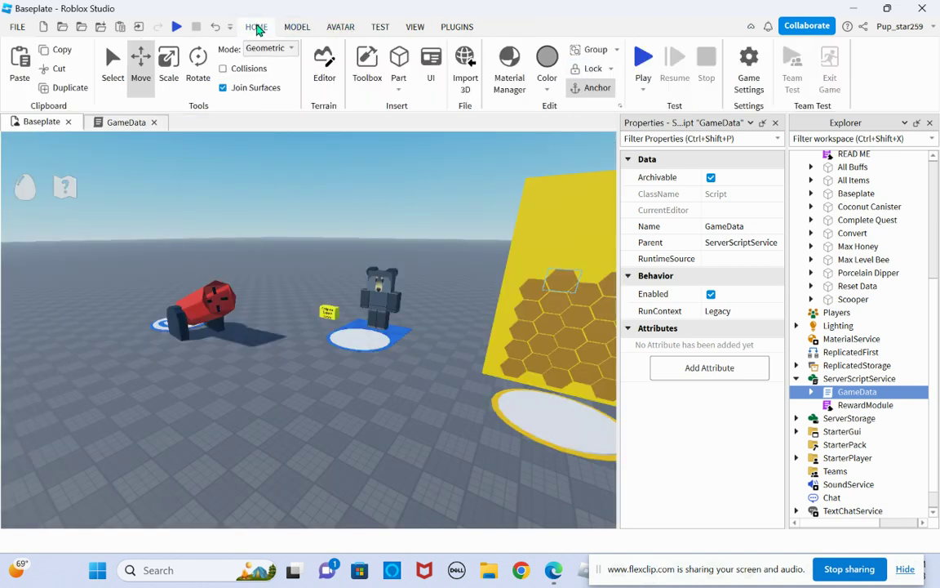
{"action": "left_click", "coordinate": [749, 66]}
{"action": "left_click", "coordinate": [490, 155]}
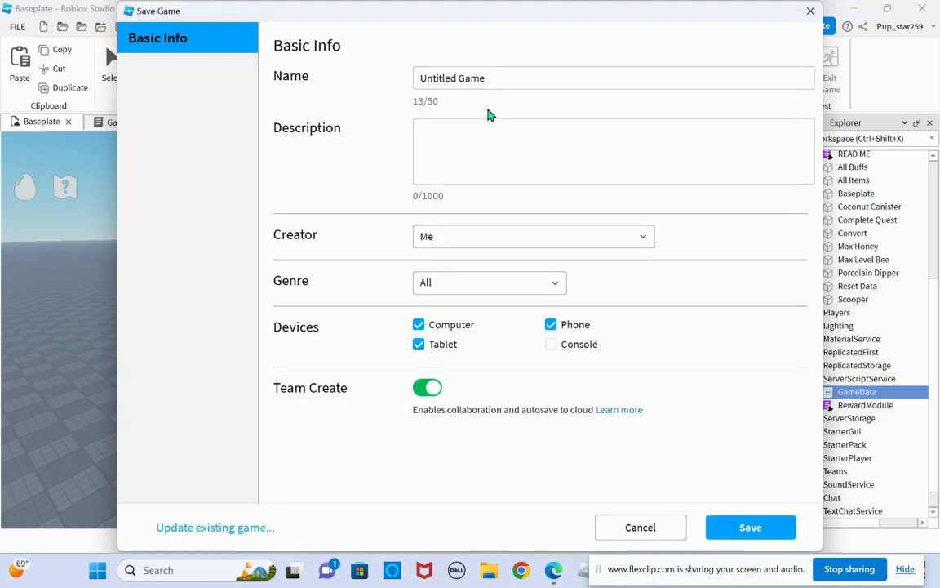
{"action": "left_click_drag", "start_coordinate": [477, 75], "coordinate": [391, 70]}
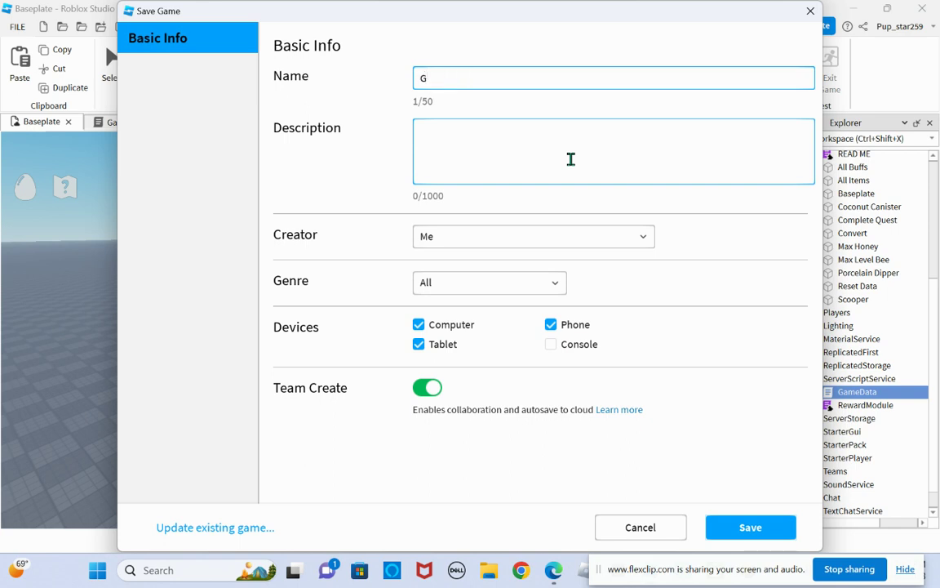
{"action": "left_click", "coordinate": [543, 236]}
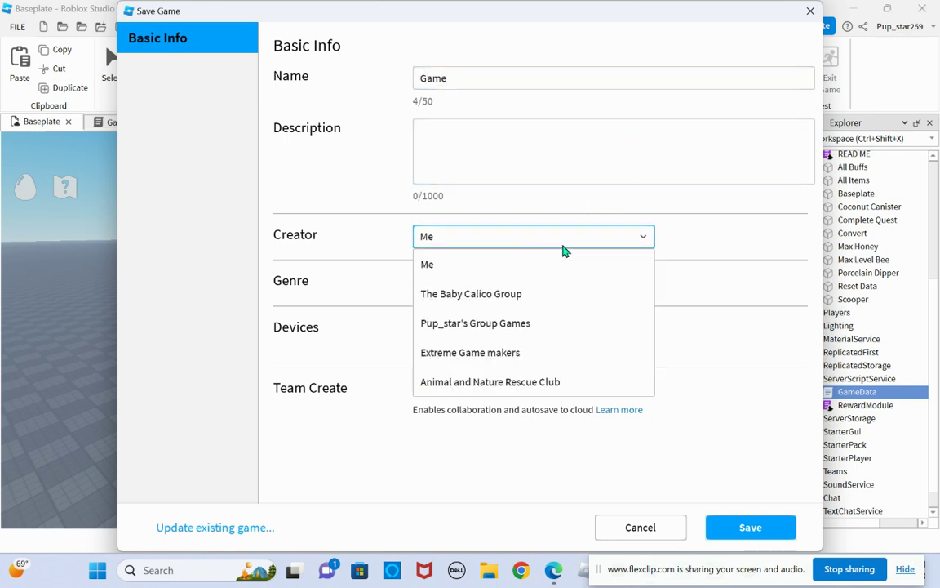
{"action": "left_click", "coordinate": [545, 260]}
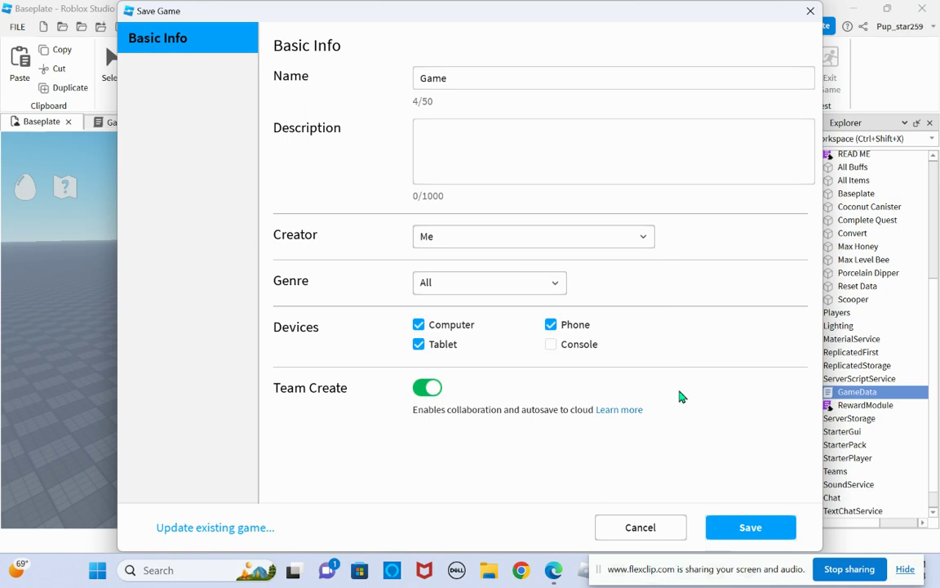
{"action": "left_click", "coordinate": [765, 526]}
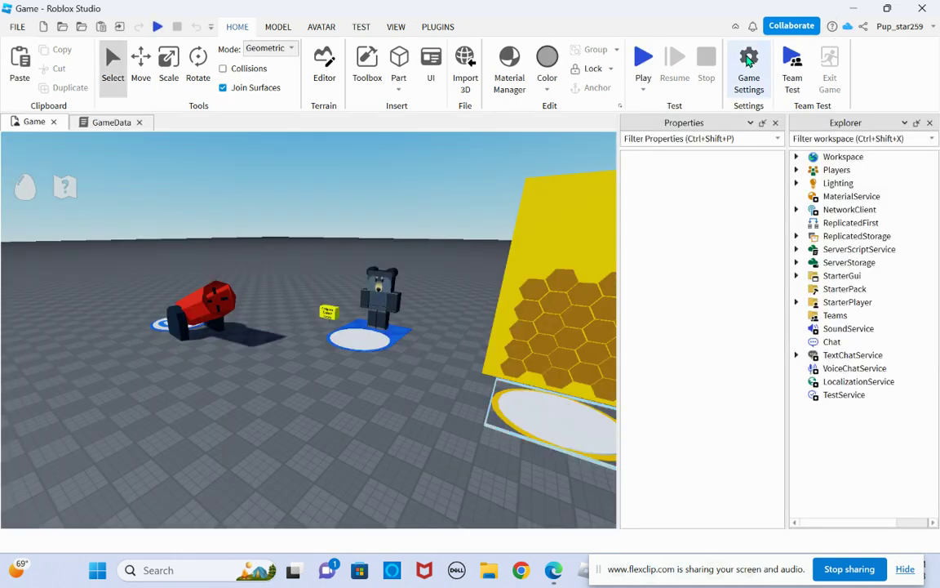
Step: Enable HTTP requests, Studio access to API services, third party sales and third party teleports in the game's security settings and save them
{"action": "left_click", "coordinate": [748, 62]}
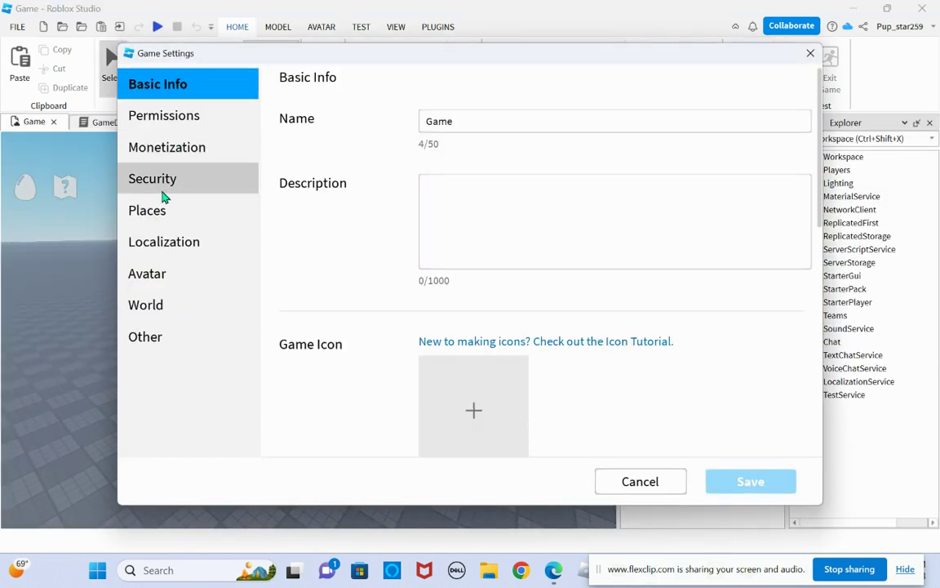
{"action": "left_click", "coordinate": [162, 189]}
{"action": "left_click", "coordinate": [443, 123]}
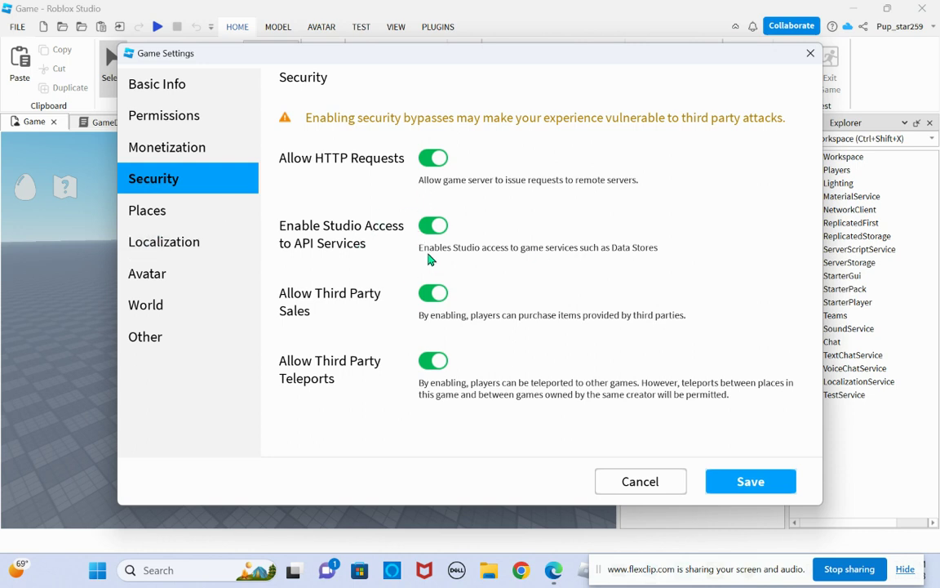
{"action": "left_click", "coordinate": [750, 480]}
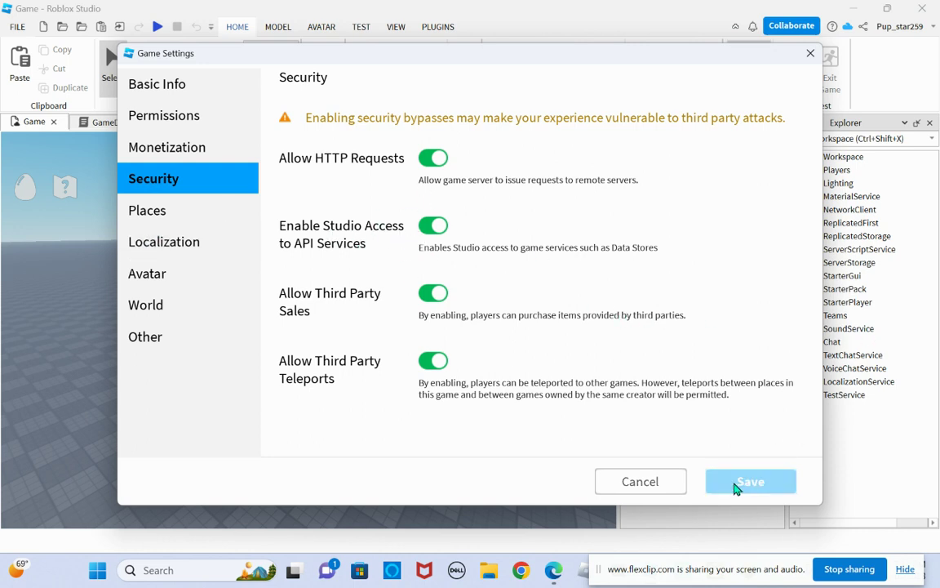
Step: Move the SpawnLocation in front of the yellow hive, fine-tune its position with 1-stud move snapping and deselect it
{"action": "right_click_drag", "start_coordinate": [337, 369], "coordinate": [337, 374]}
{"action": "key", "text": "w"}
{"action": "key", "text": "s"}
{"action": "left_click_drag", "start_coordinate": [493, 334], "coordinate": [350, 453]}
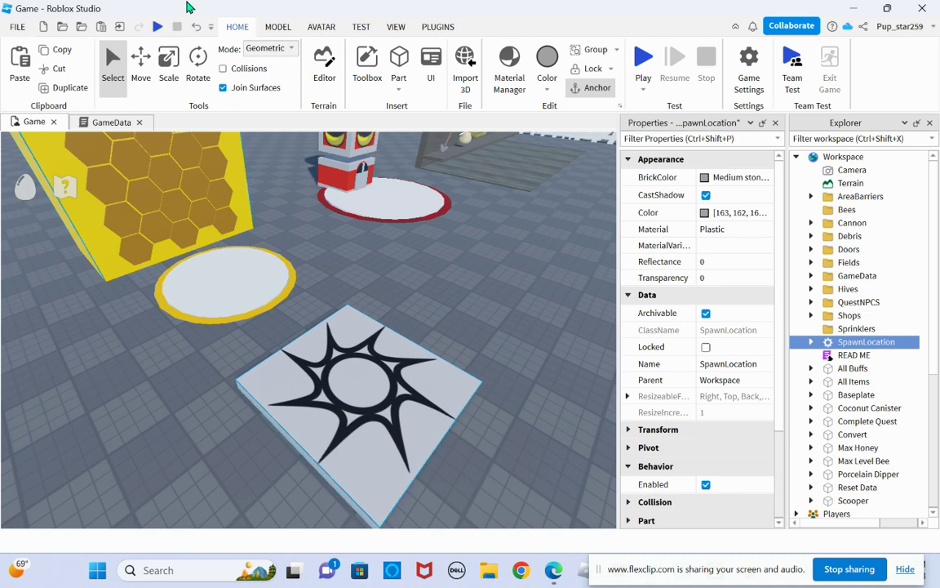
{"action": "left_click", "coordinate": [278, 27]}
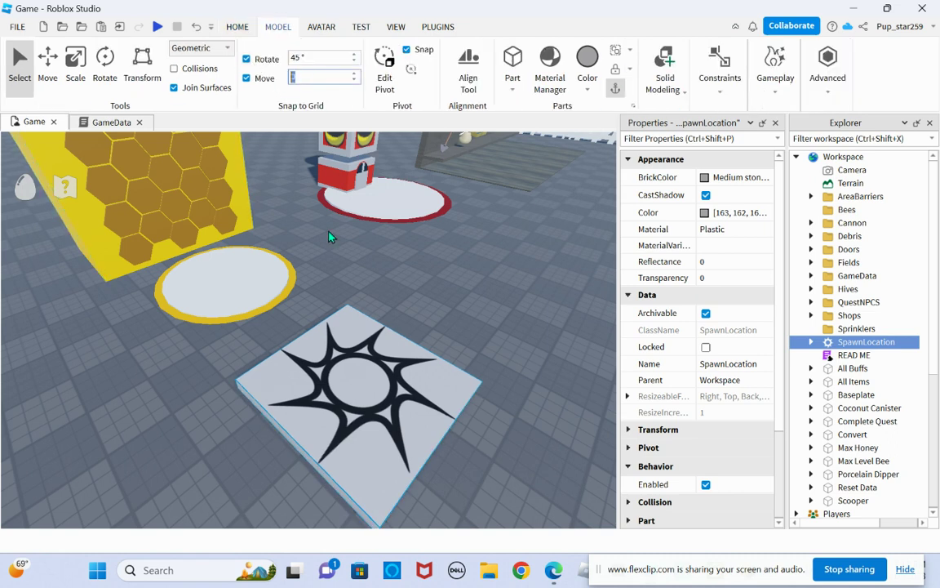
{"action": "type", "text": "1"}
{"action": "left_click_drag", "start_coordinate": [338, 321], "coordinate": [326, 361]}
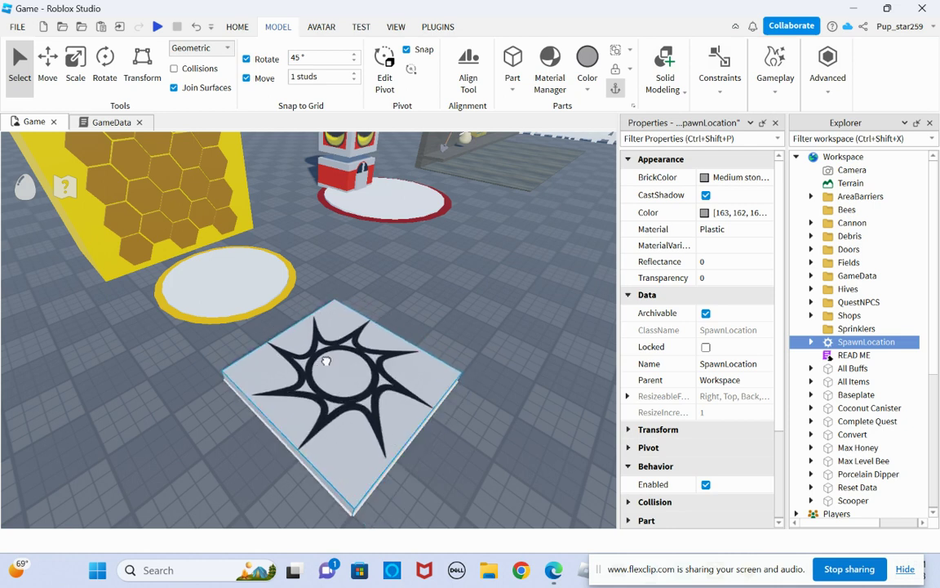
{"action": "right_click_drag", "start_coordinate": [398, 320], "coordinate": [509, 256]}
{"action": "left_click", "coordinate": [397, 319]}
Step: Duplicate the Bamboo Field folder inside Fields and move the copy sideways next to the original field
{"action": "key", "text": "w"}
{"action": "scroll", "coordinate": [508, 255], "scroll_direction": "down", "scroll_amount": 10}
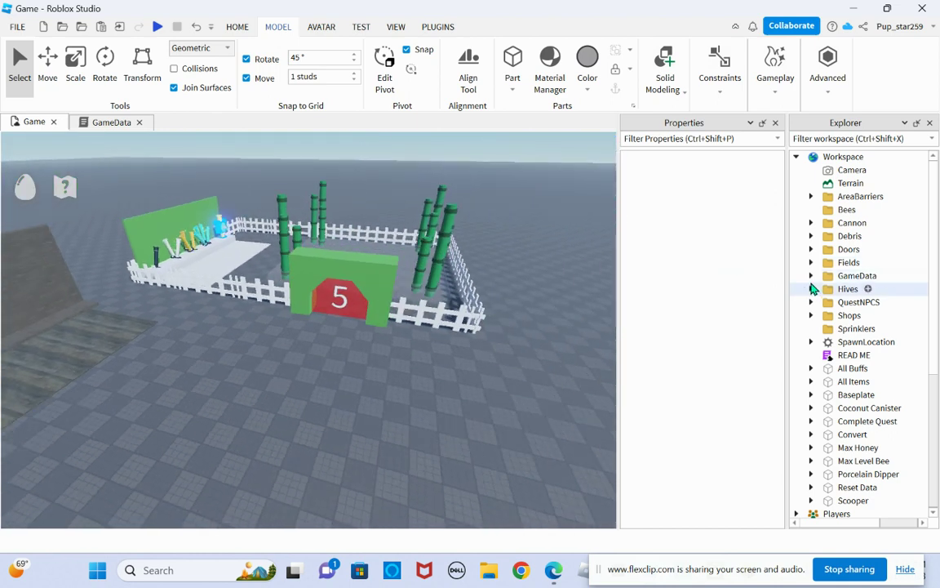
{"action": "left_click", "coordinate": [810, 262]}
{"action": "left_click", "coordinate": [851, 276]}
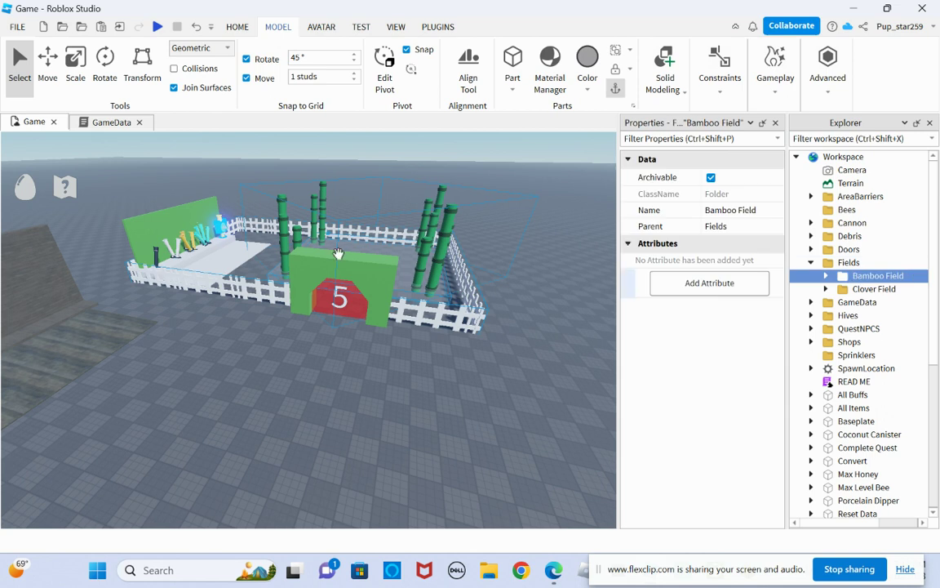
{"action": "left_click", "coordinate": [48, 64]}
{"action": "left_click", "coordinate": [245, 27]}
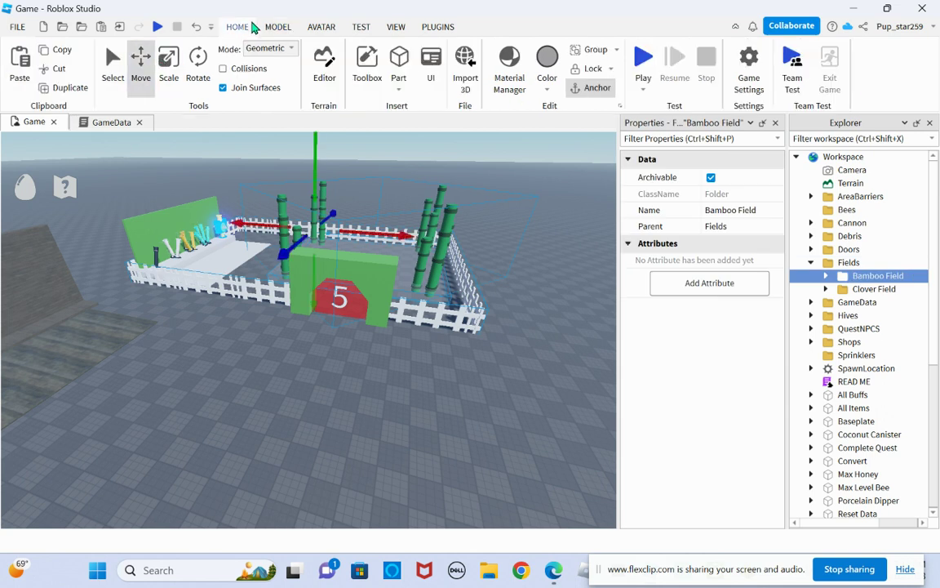
{"action": "left_click", "coordinate": [58, 88]}
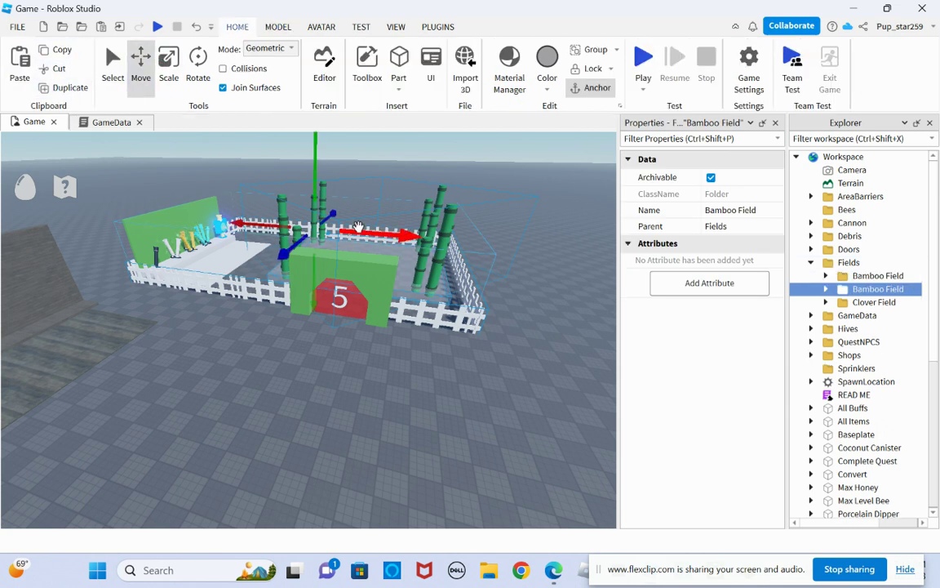
{"action": "key", "text": "d"}
{"action": "left_click_drag", "start_coordinate": [359, 232], "coordinate": [446, 248]}
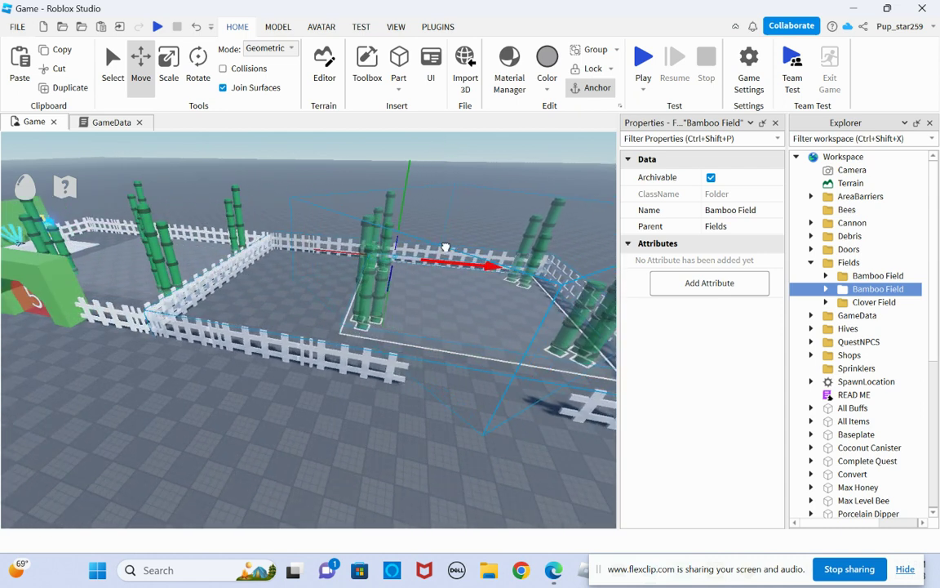
Step: Rename the duplicated Bamboo Field folder to "Field 3"
{"action": "right_click_drag", "start_coordinate": [446, 247], "coordinate": [460, 275]}
{"action": "key", "text": "d"}
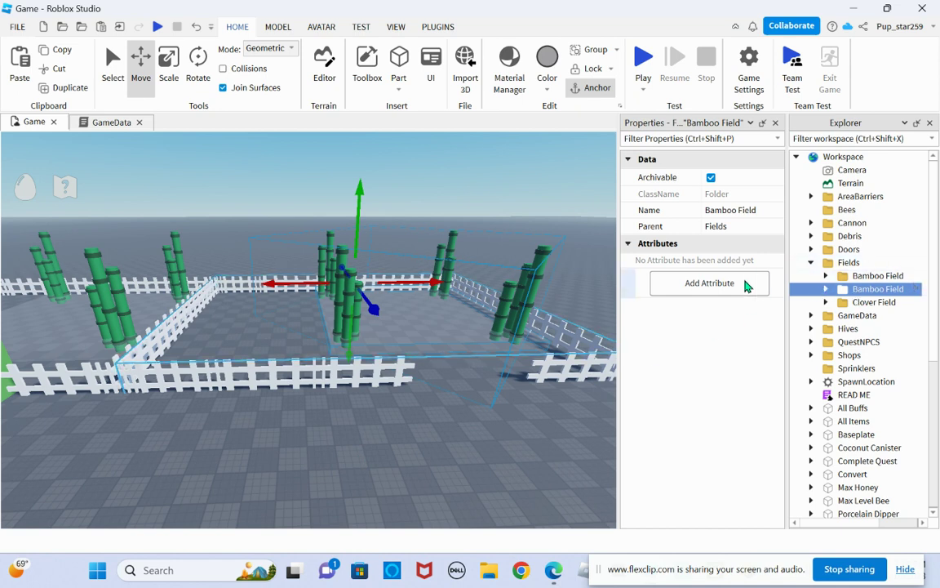
{"action": "key", "text": "ctrl+3"}
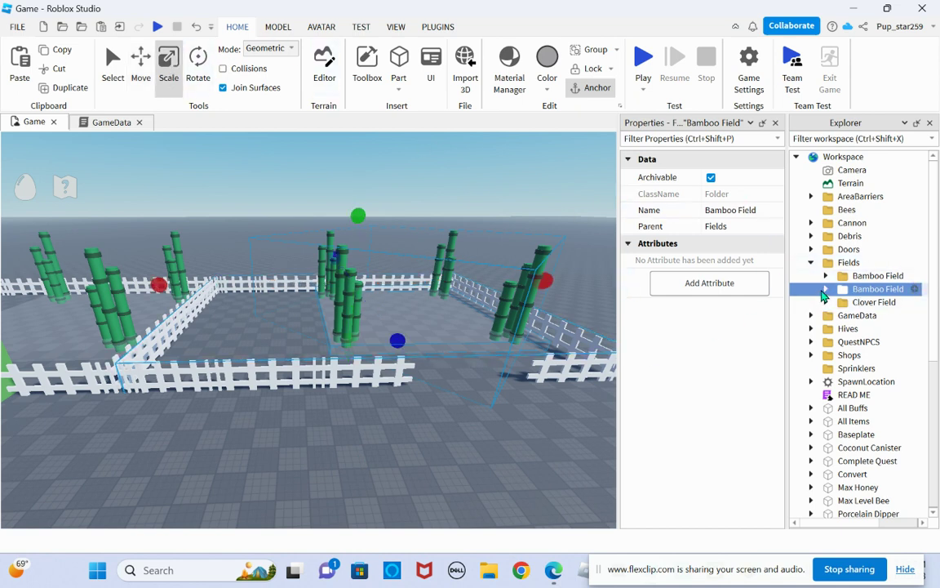
{"action": "left_click", "coordinate": [739, 211]}
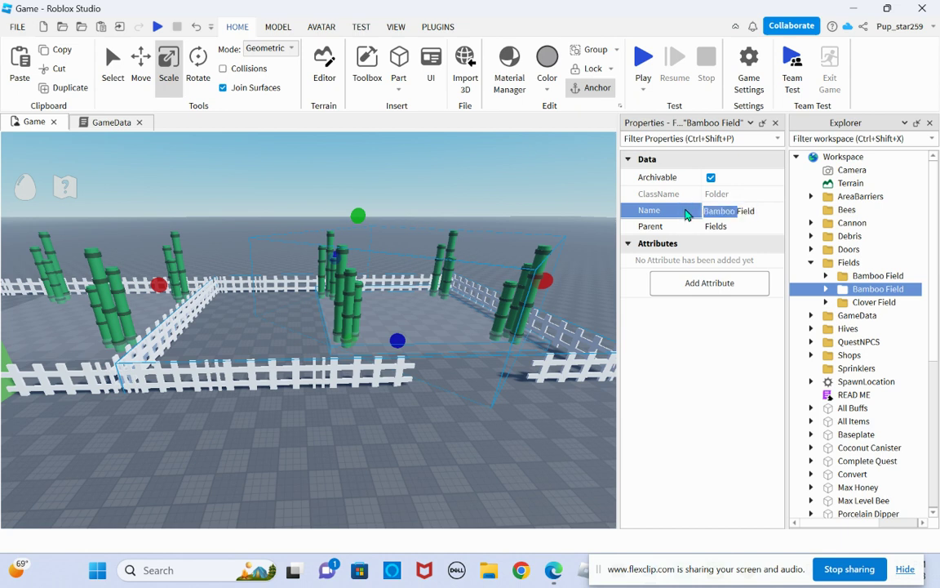
{"action": "key", "text": "BackSpace"}
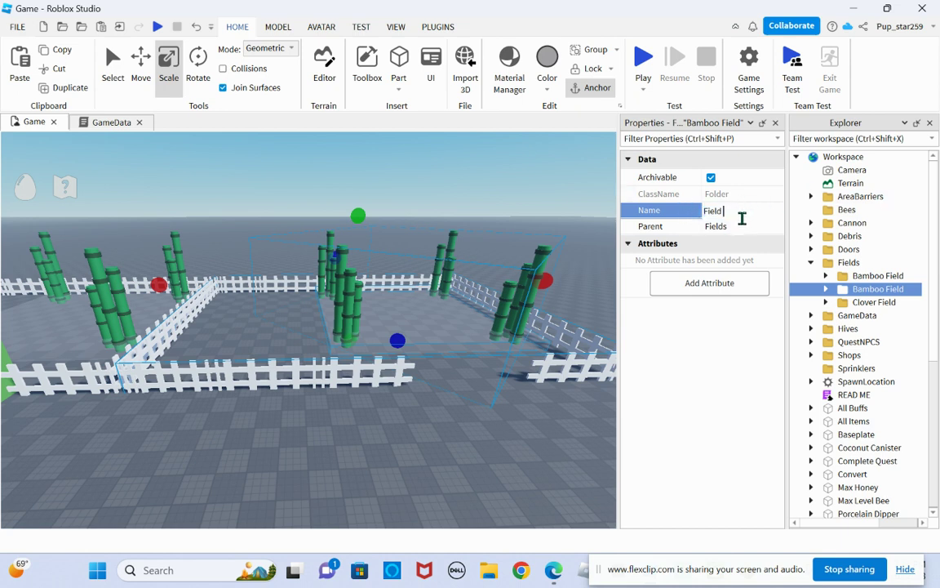
{"action": "type", "text": "3"}
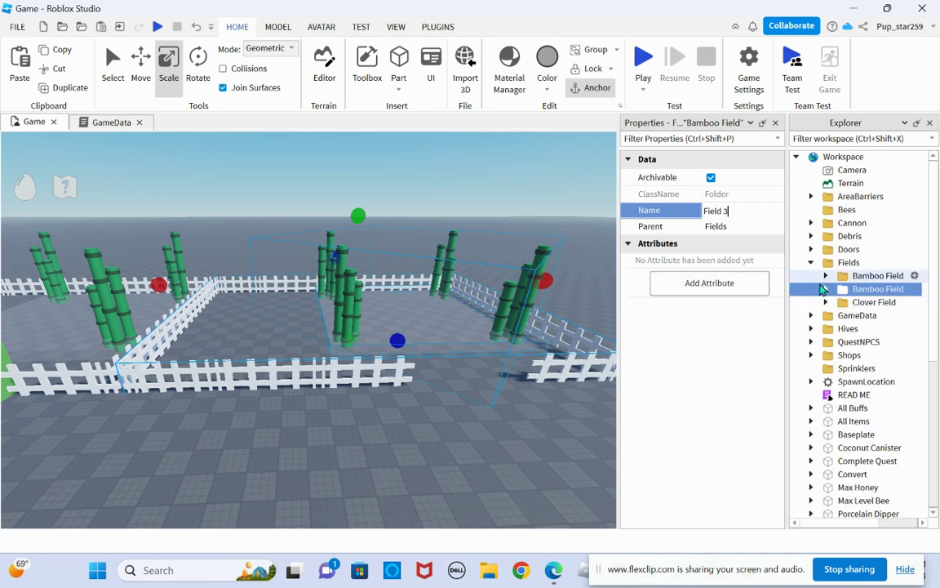
Step: Enlarge the Fence model inside Field 3 with the Scale tool
{"action": "left_click", "coordinate": [826, 290]}
{"action": "left_click", "coordinate": [859, 306]}
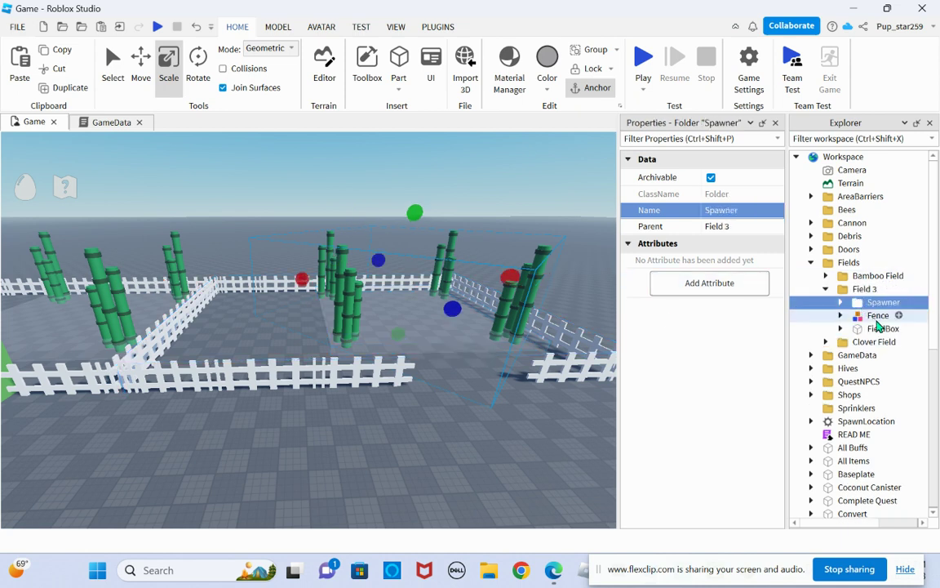
{"action": "left_click", "coordinate": [881, 328]}
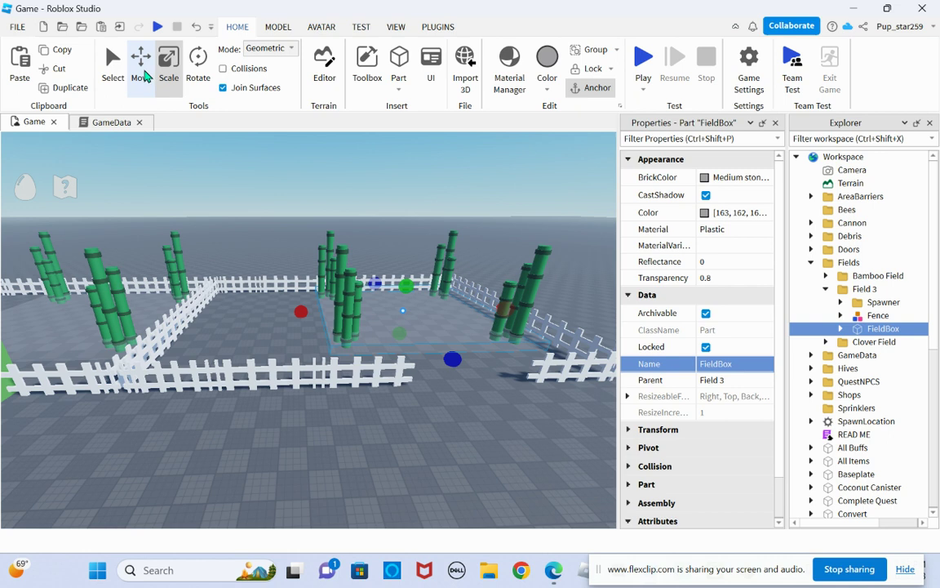
{"action": "left_click", "coordinate": [141, 74]}
{"action": "left_click", "coordinate": [873, 315]}
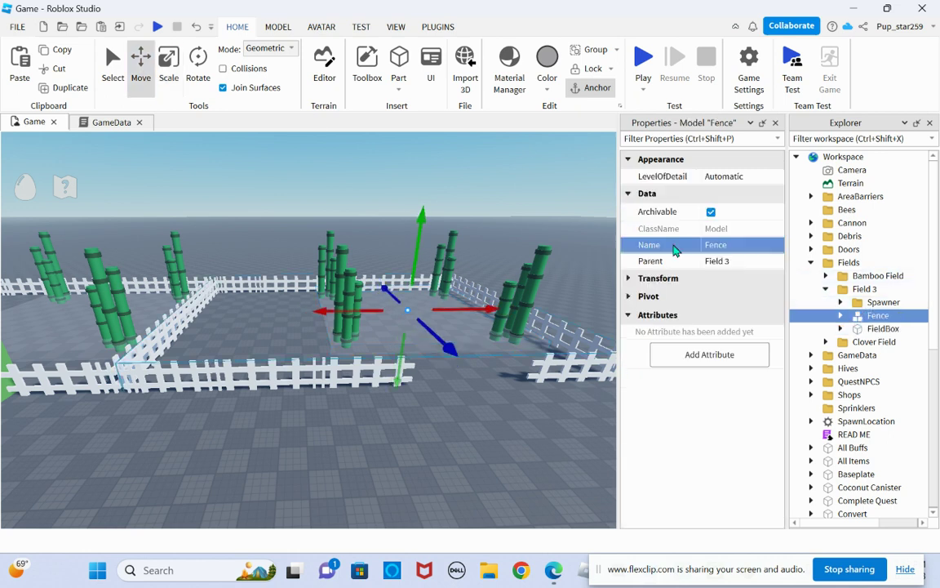
{"action": "left_click", "coordinate": [178, 62]}
{"action": "scroll", "coordinate": [407, 272], "scroll_direction": "up", "scroll_amount": 5}
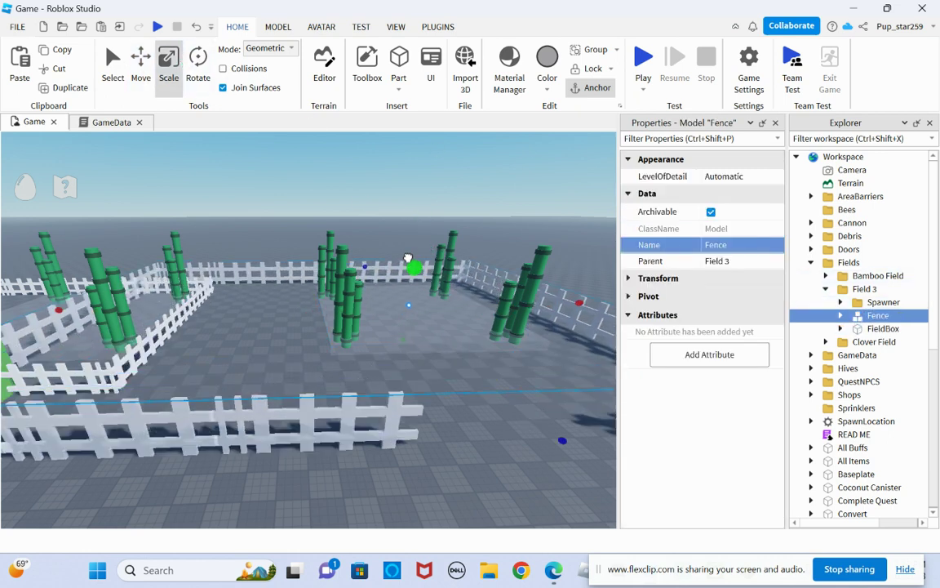
Step: Move the enlarged Field 3 fence so it stands beside the original bamboo field and encloses the copied bamboo
{"action": "left_click", "coordinate": [142, 69]}
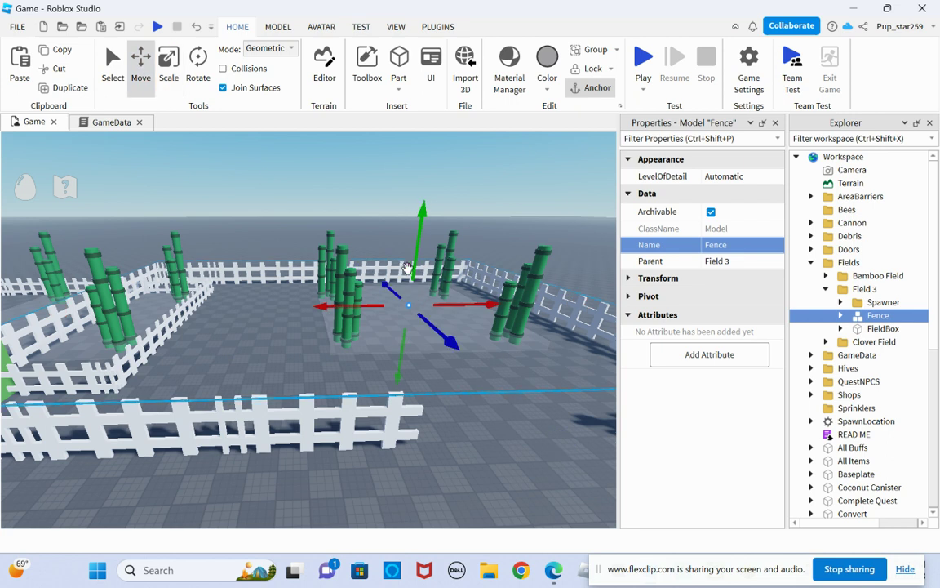
{"action": "left_click_drag", "start_coordinate": [414, 259], "coordinate": [425, 269]}
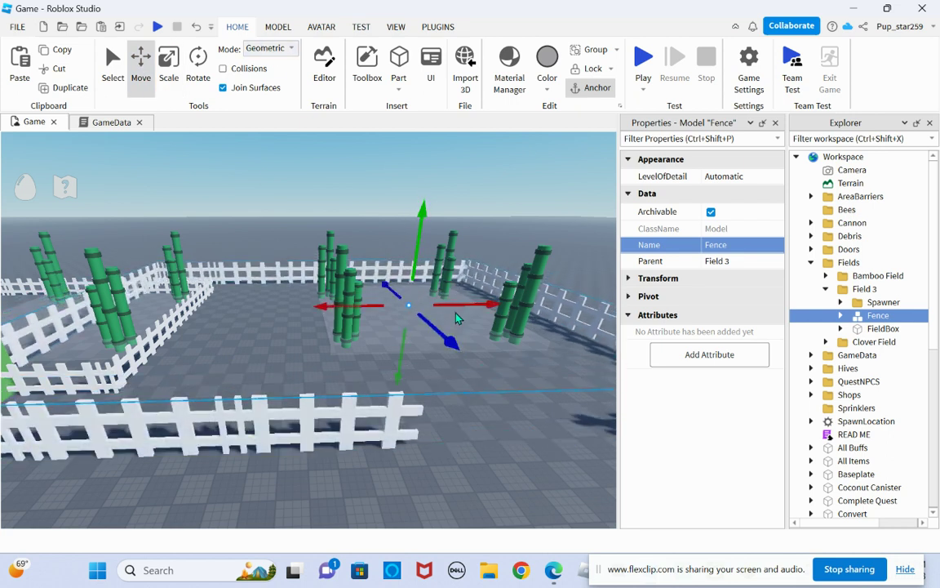
{"action": "left_click_drag", "start_coordinate": [455, 318], "coordinate": [510, 299]}
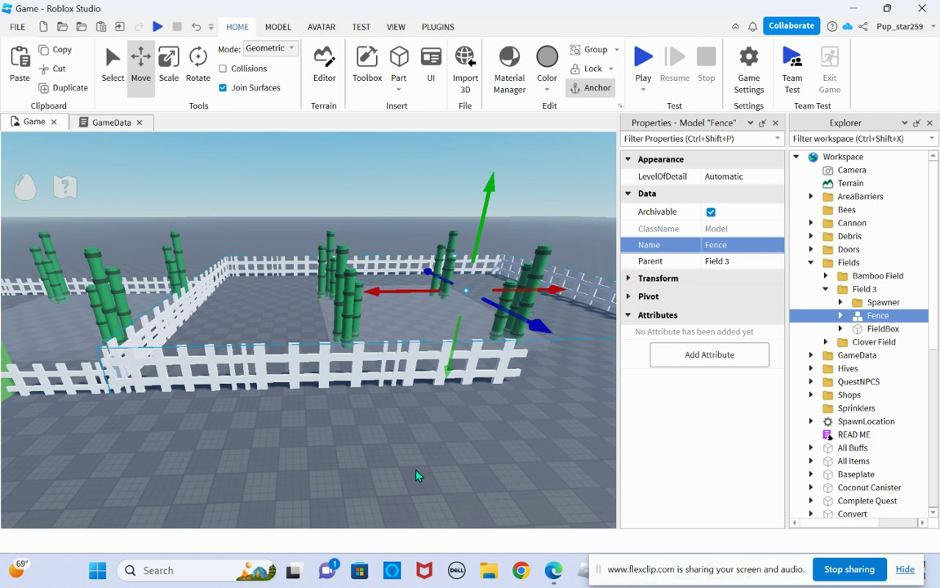
Step: Set the move snap to 4 studs and enlarge Field 3's Spawner and FieldBox together with the Scale tool
{"action": "right_click_drag", "start_coordinate": [415, 475], "coordinate": [705, 338]}
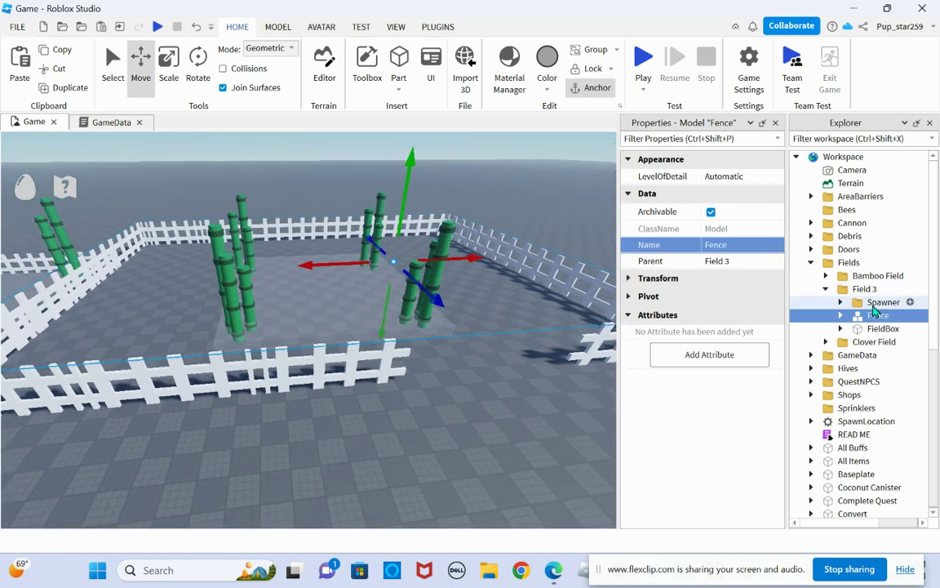
{"action": "left_click", "coordinate": [875, 303]}
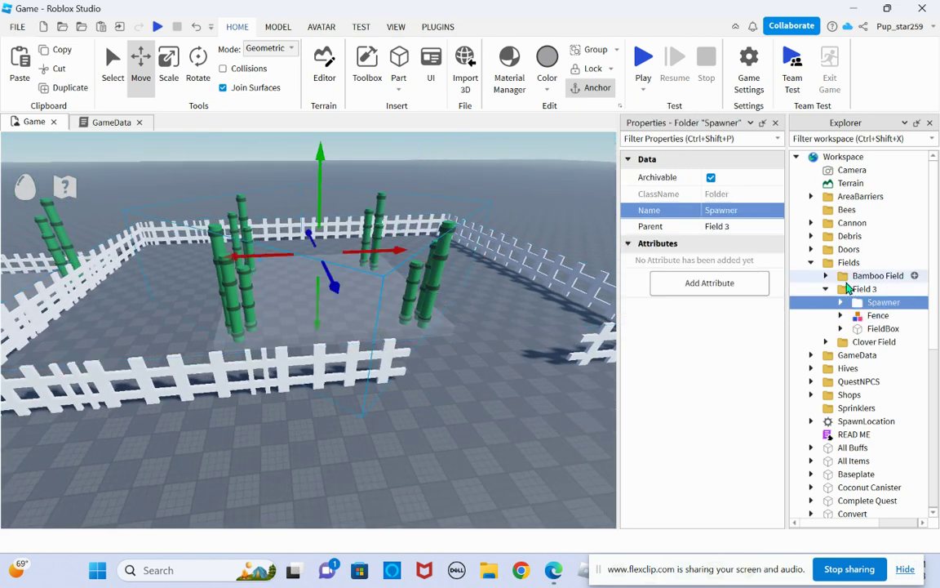
{"action": "left_click", "coordinate": [883, 328], "text": "ctrl"}
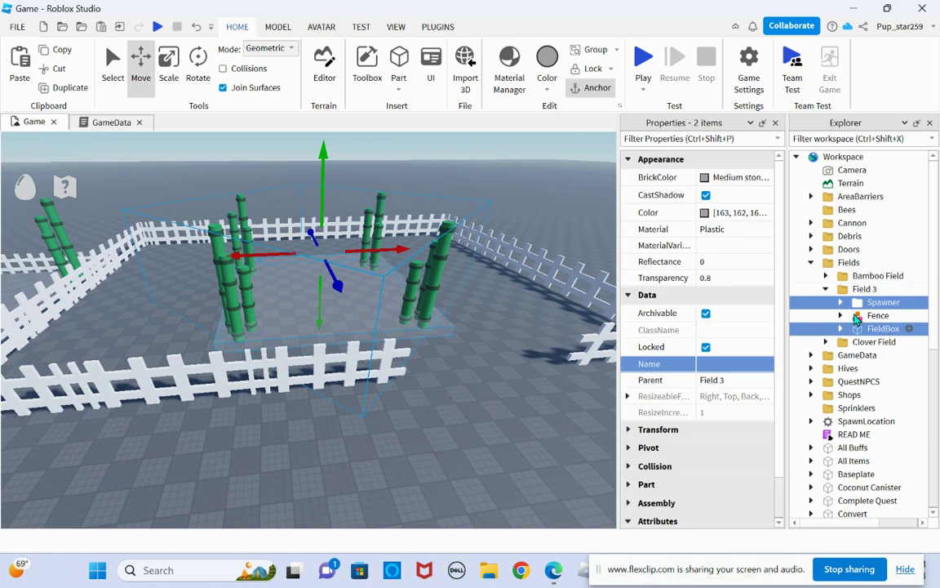
{"action": "left_click", "coordinate": [169, 65]}
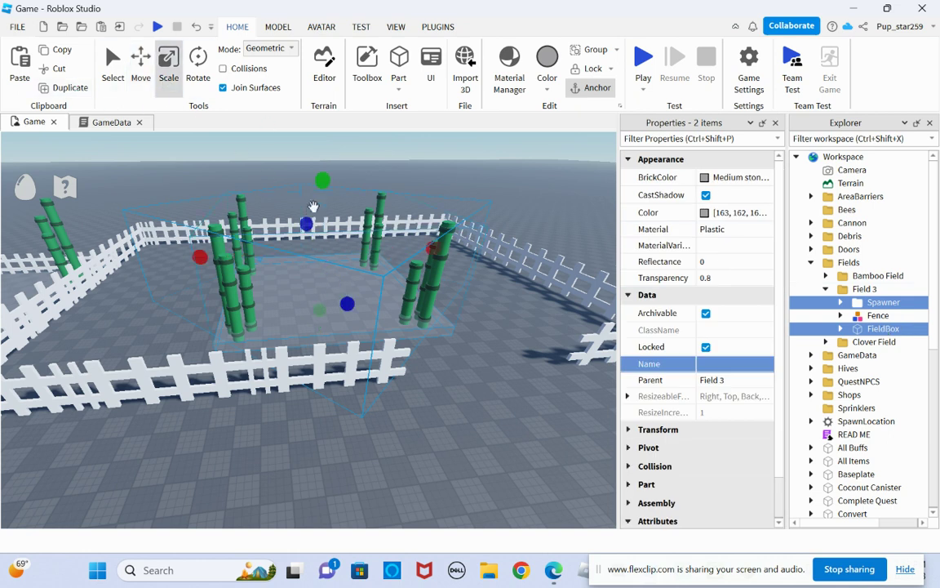
{"action": "left_click", "coordinate": [278, 27]}
{"action": "type", "text": "4"}
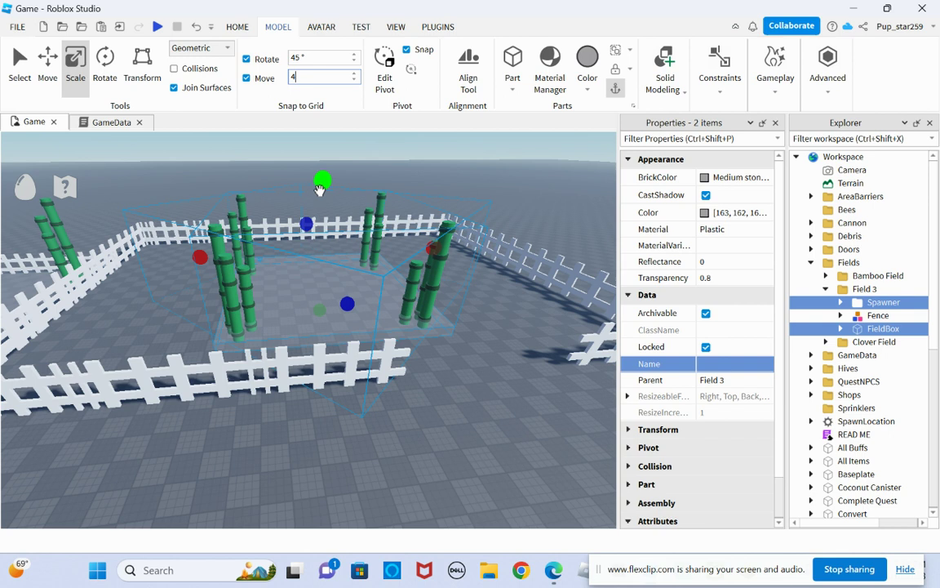
{"action": "left_click_drag", "start_coordinate": [319, 185], "coordinate": [316, 168]}
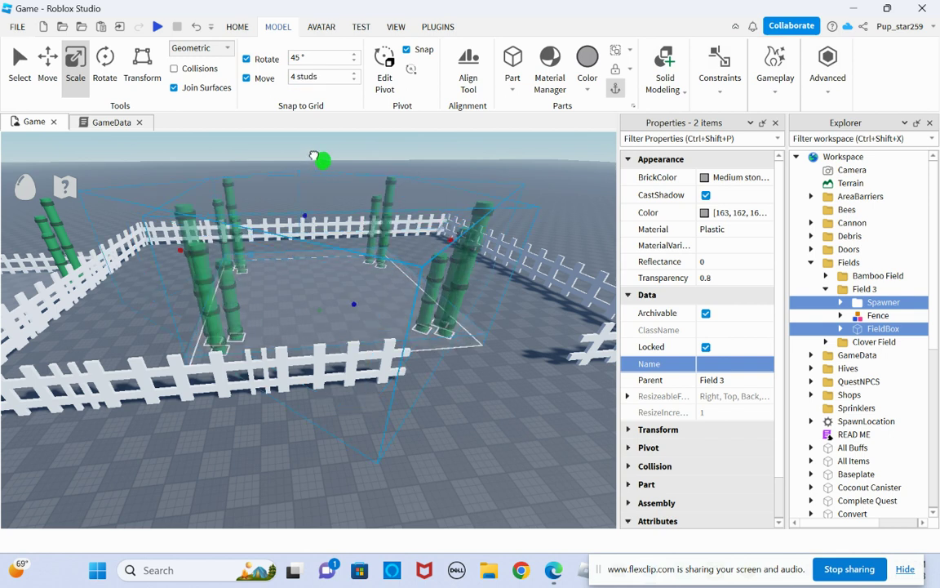
{"action": "left_click_drag", "start_coordinate": [314, 157], "coordinate": [312, 145]}
Step: Move the Spawner and FieldBox sideways within the Field 3 fence, fine-tuning their position with a 1-stud move snap
{"action": "left_click", "coordinate": [49, 72]}
{"action": "right_click_drag", "start_coordinate": [324, 168], "coordinate": [304, 194]}
{"action": "key", "text": "d"}
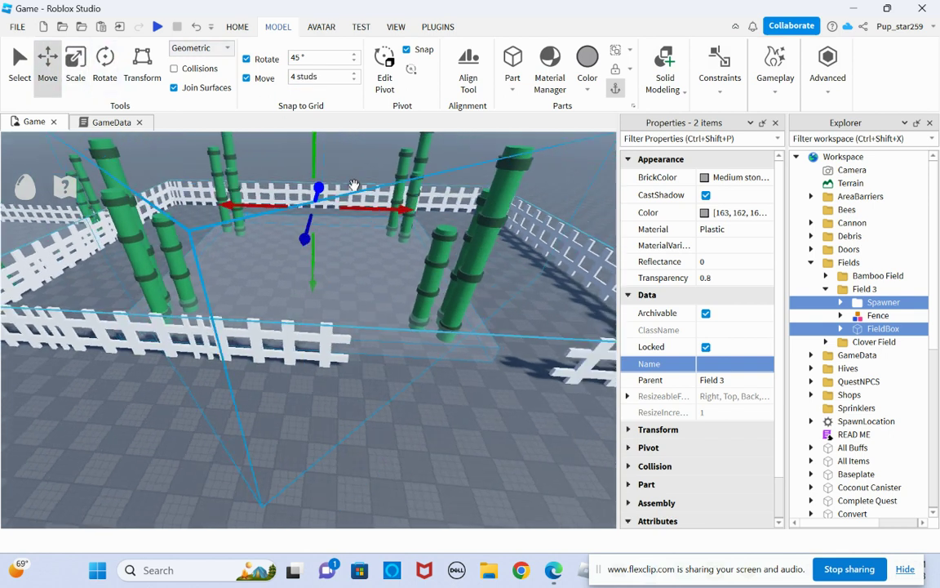
{"action": "left_click_drag", "start_coordinate": [337, 210], "coordinate": [252, 210]}
{"action": "right_click_drag", "start_coordinate": [252, 210], "coordinate": [369, 215]}
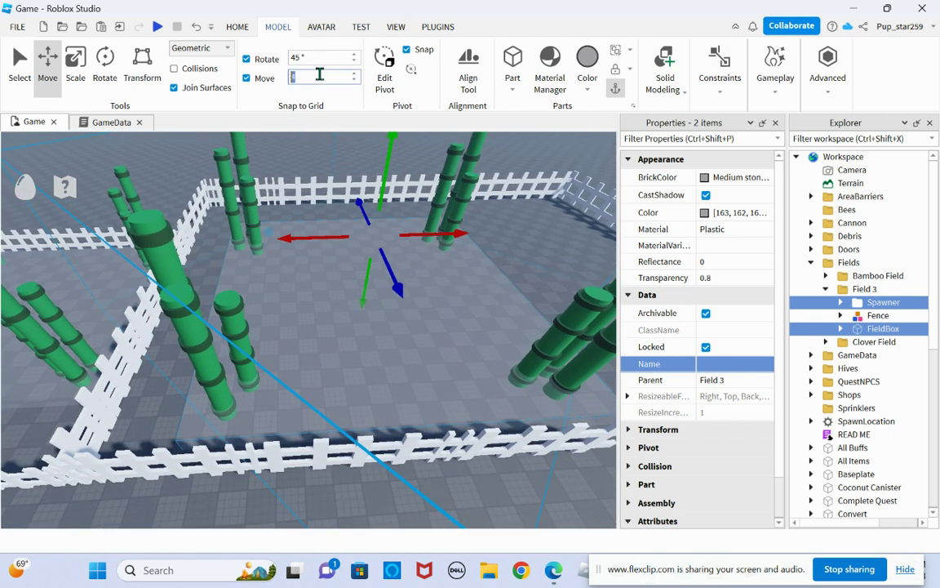
{"action": "left_click_drag", "start_coordinate": [427, 232], "coordinate": [372, 235]}
{"action": "left_click_drag", "start_coordinate": [325, 284], "coordinate": [325, 257]}
{"action": "key", "text": "s"}
{"action": "key", "text": "d"}
{"action": "key", "text": "s"}
{"action": "key", "text": "a"}
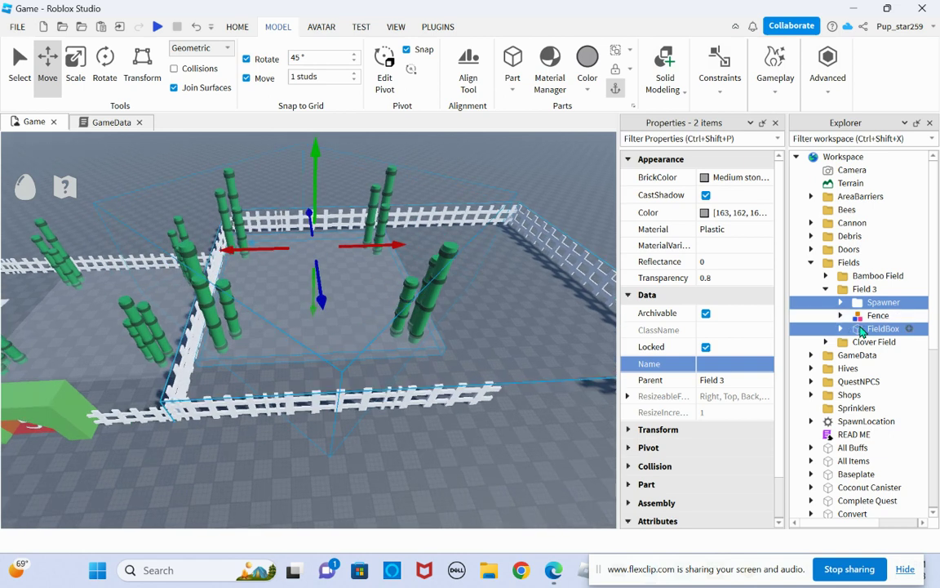
Step: Cut the bamboo Model out of the Spawner folder in Field 3
{"action": "left_click", "coordinate": [872, 302]}
{"action": "left_click", "coordinate": [826, 289]}
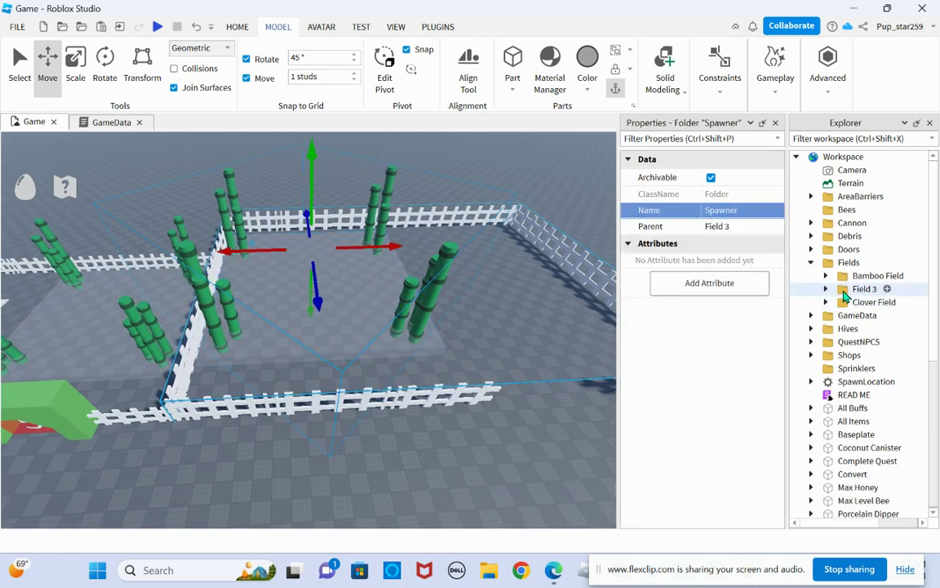
{"action": "left_click", "coordinate": [826, 289]}
{"action": "left_click", "coordinate": [840, 302]}
{"action": "left_click", "coordinate": [850, 319]}
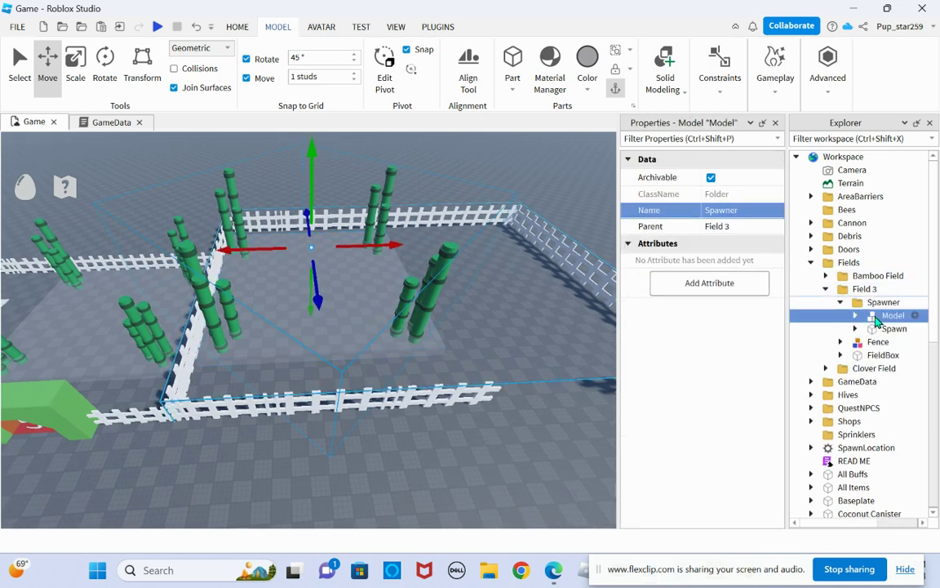
{"action": "left_click", "coordinate": [235, 27]}
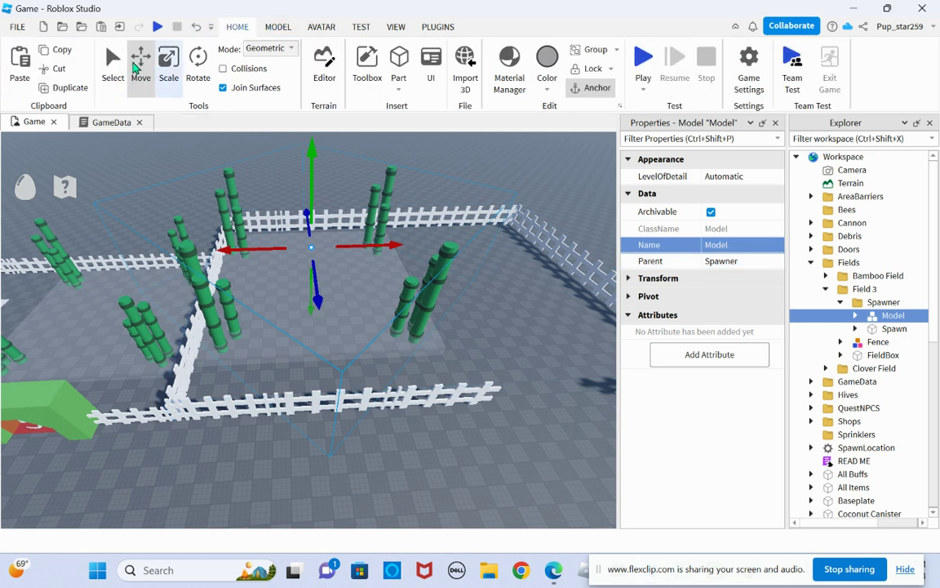
{"action": "left_click", "coordinate": [60, 72]}
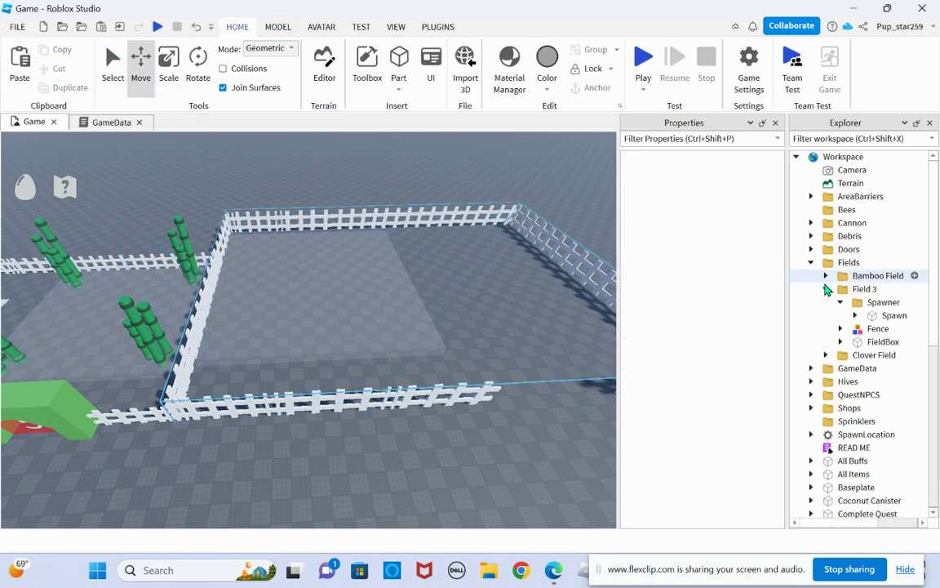
Step: Duplicate the Door_5 model and move the copy into the front opening of the Field 3 fence
{"action": "left_click", "coordinate": [861, 290]}
{"action": "scroll", "coordinate": [844, 286], "scroll_direction": "down", "scroll_amount": 8}
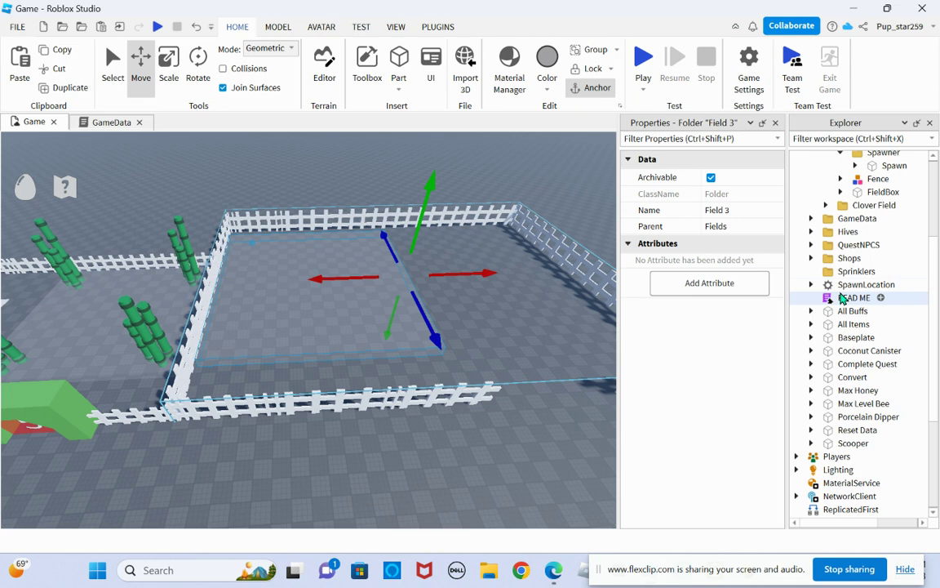
{"action": "scroll", "coordinate": [843, 295], "scroll_direction": "up", "scroll_amount": 6}
{"action": "left_click", "coordinate": [48, 402]}
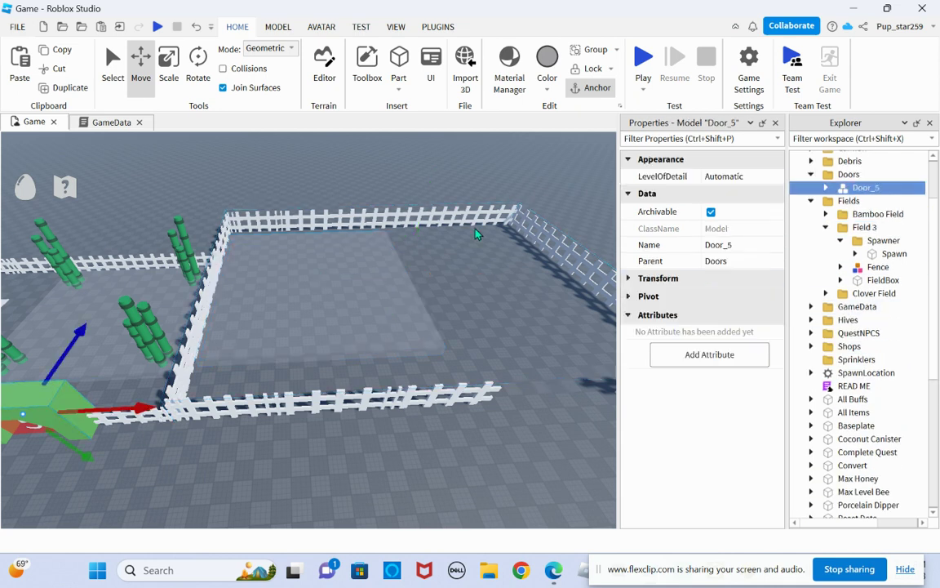
{"action": "left_click", "coordinate": [72, 88]}
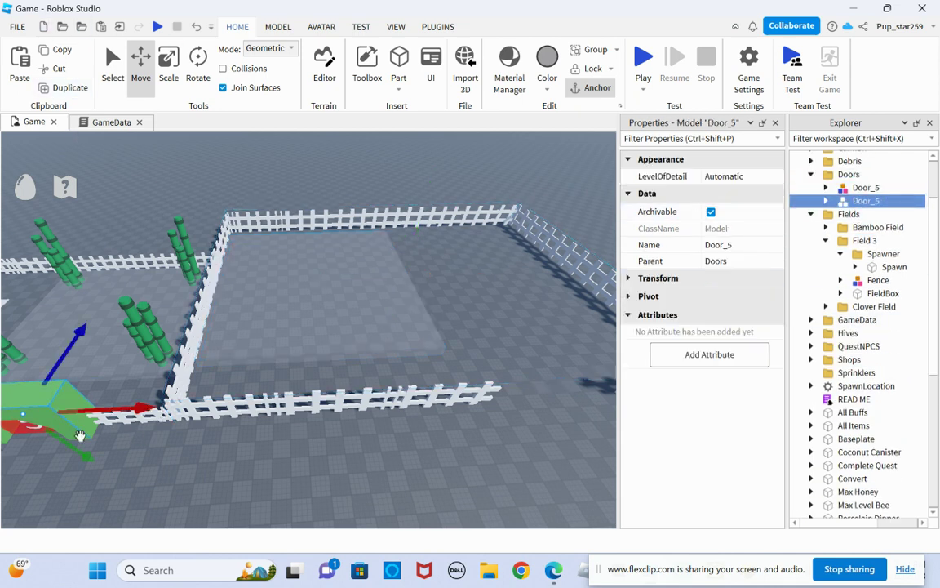
{"action": "key", "text": "f"}
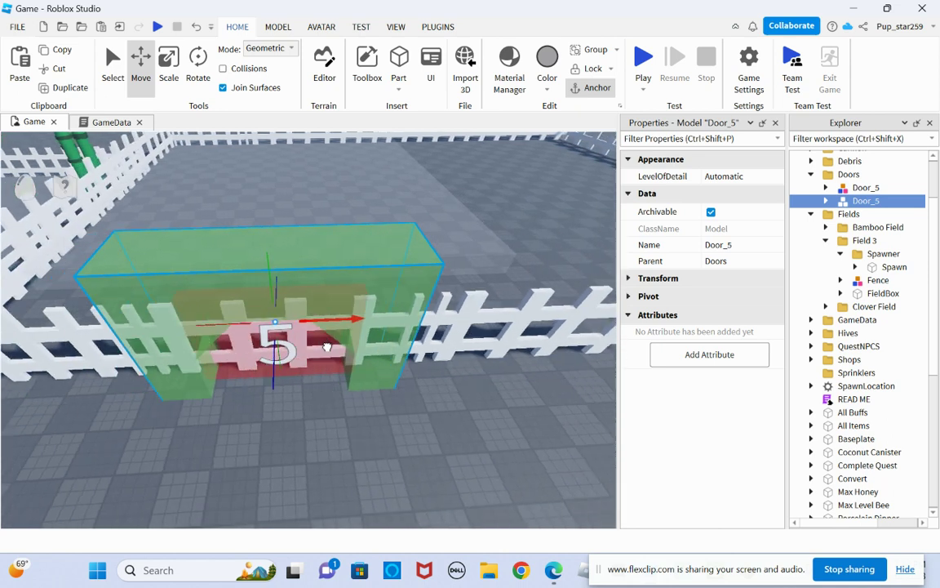
{"action": "left_click_drag", "start_coordinate": [327, 346], "coordinate": [406, 312]}
Step: Duplicate the front fence Union beside the new door and slide the copy against the door to close the gap
{"action": "scroll", "coordinate": [480, 300], "scroll_direction": "up", "scroll_amount": 2}
{"action": "left_click", "coordinate": [522, 290]}
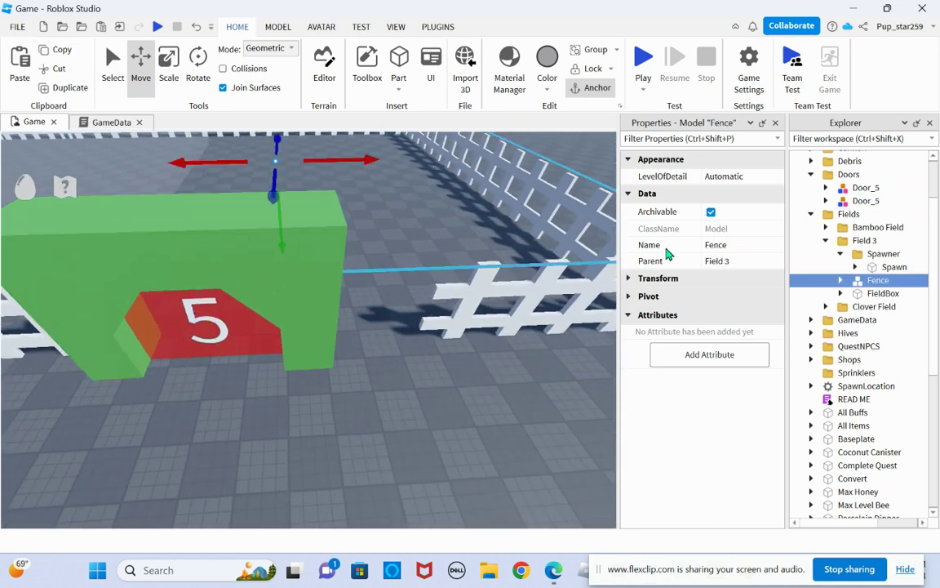
{"action": "left_click", "coordinate": [841, 280]}
{"action": "left_click", "coordinate": [883, 294]}
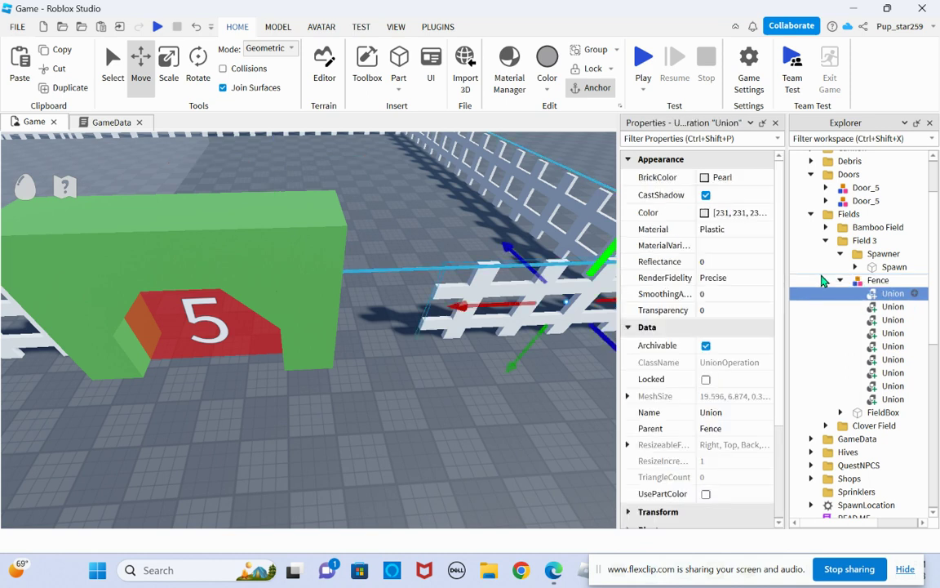
{"action": "left_click", "coordinate": [77, 87]}
{"action": "right_click_drag", "start_coordinate": [350, 384], "coordinate": [359, 355]}
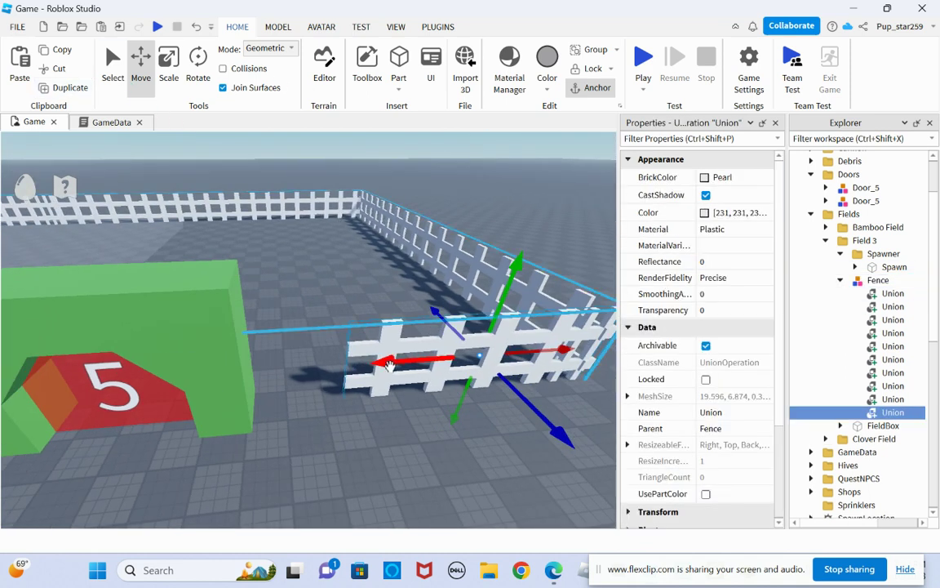
{"action": "left_click_drag", "start_coordinate": [390, 365], "coordinate": [273, 371]}
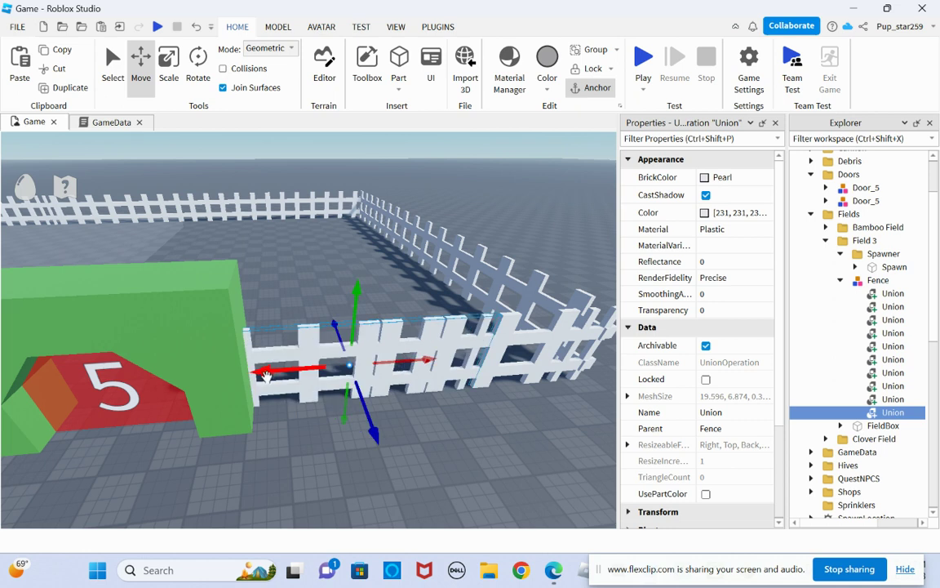
{"action": "key", "text": "a"}
{"action": "key", "text": "d"}
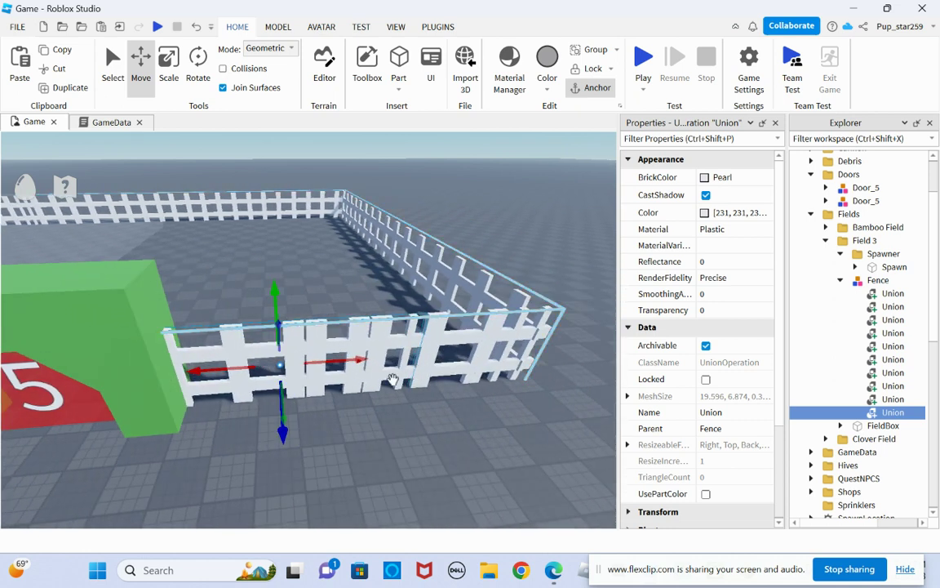
{"action": "scroll", "coordinate": [393, 379], "scroll_direction": "down", "scroll_amount": 2}
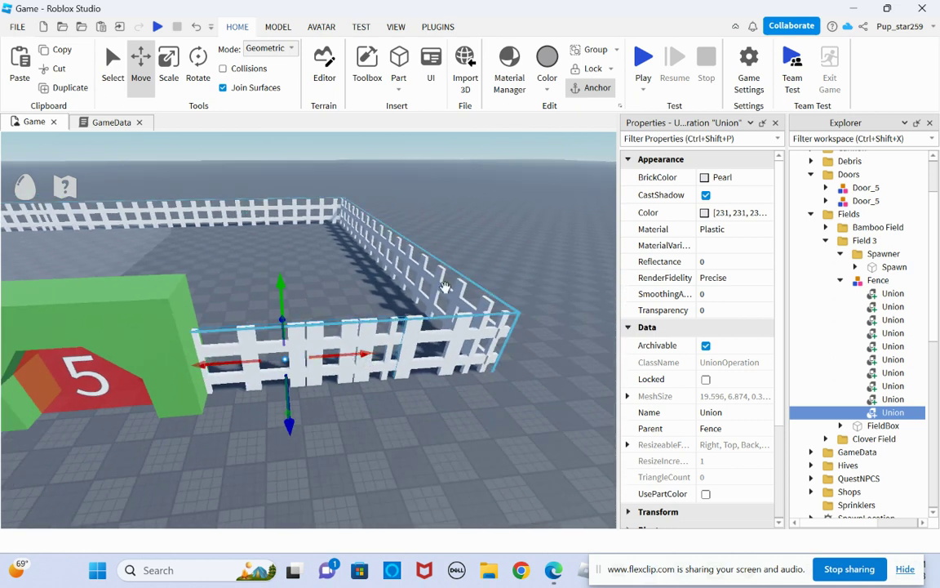
Step: Rename the duplicated door model at Field 3 to "Door_10"
{"action": "left_click", "coordinate": [448, 247]}
{"action": "scroll", "coordinate": [447, 249], "scroll_direction": "up", "scroll_amount": 5}
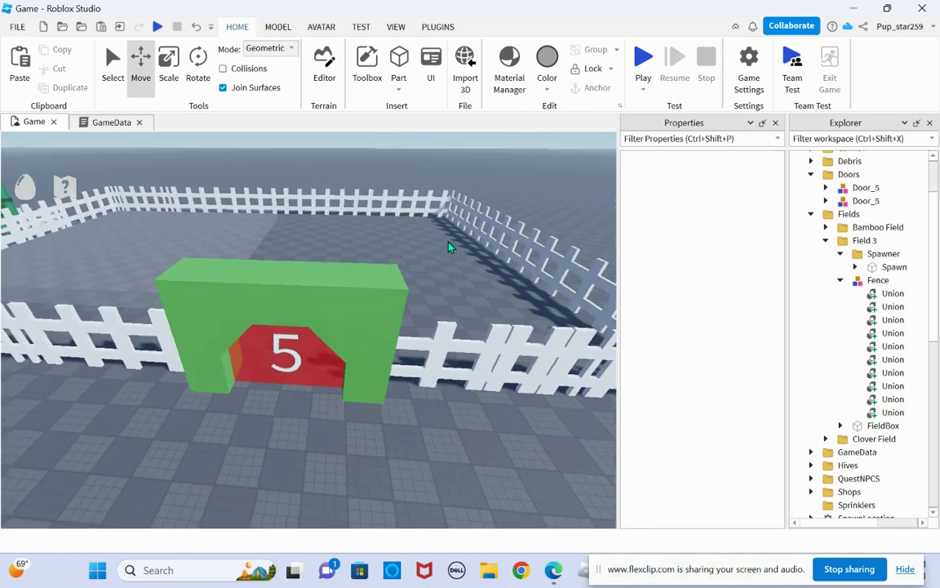
{"action": "left_click", "coordinate": [444, 252]}
{"action": "scroll", "coordinate": [430, 267], "scroll_direction": "down", "scroll_amount": 4}
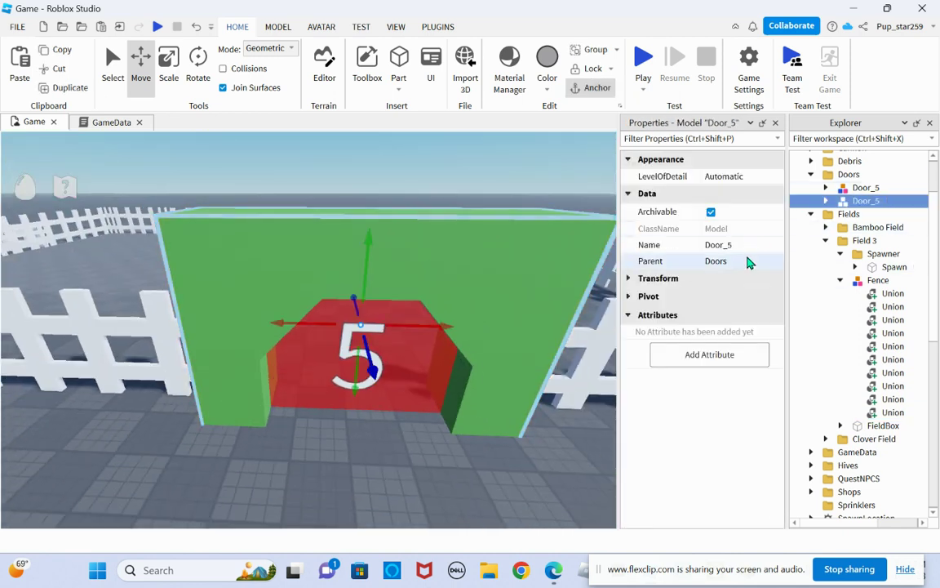
{"action": "left_click", "coordinate": [746, 244]}
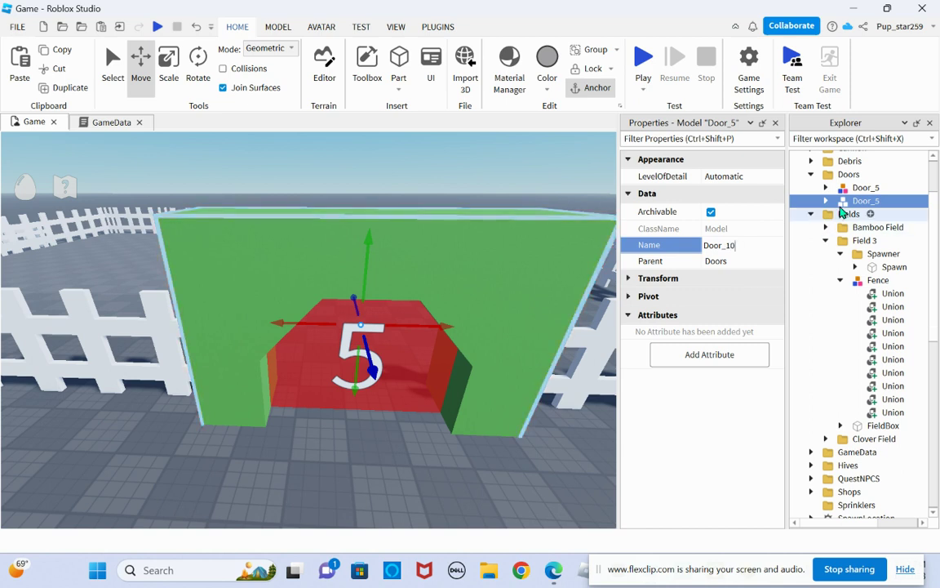
{"action": "key", "text": "Return"}
Step: Set the text of the Amount label in the first SurfaceGui of Door_10's Door part to 10
{"action": "left_click", "coordinate": [826, 201]}
{"action": "left_click", "coordinate": [867, 215]}
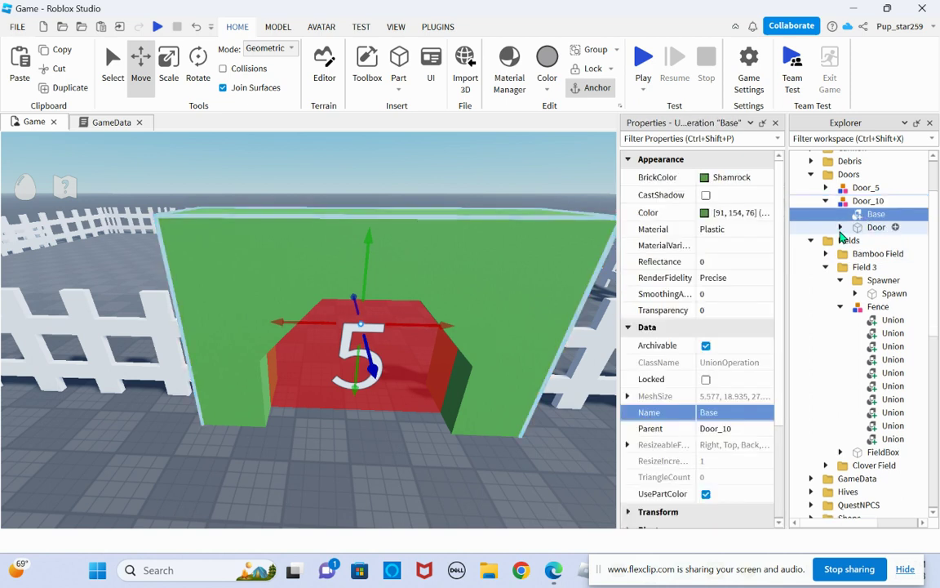
{"action": "left_click", "coordinate": [840, 227]}
{"action": "left_click", "coordinate": [881, 242]}
{"action": "left_click", "coordinate": [855, 241]}
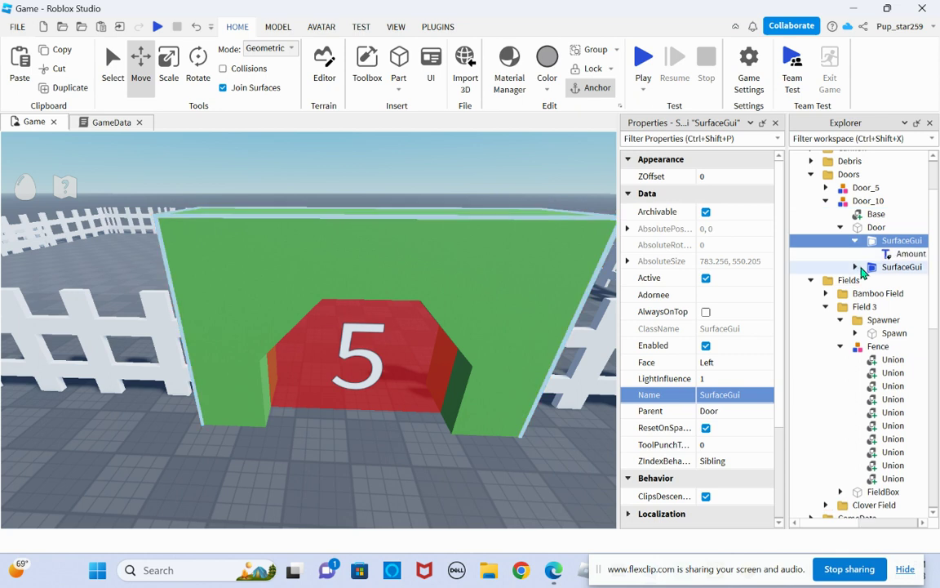
{"action": "left_click", "coordinate": [854, 267]}
{"action": "left_click", "coordinate": [910, 254]}
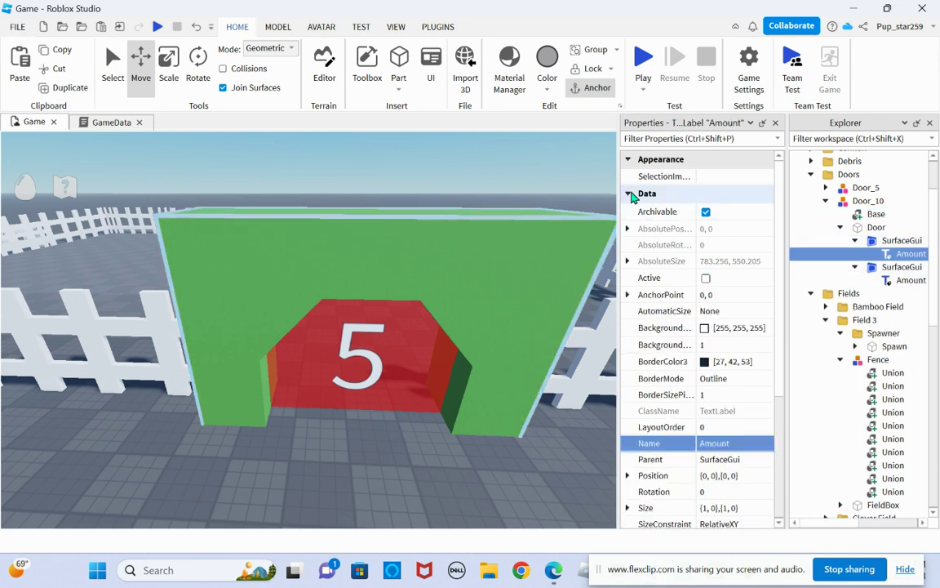
{"action": "left_click", "coordinate": [630, 193]}
{"action": "left_click", "coordinate": [643, 160]}
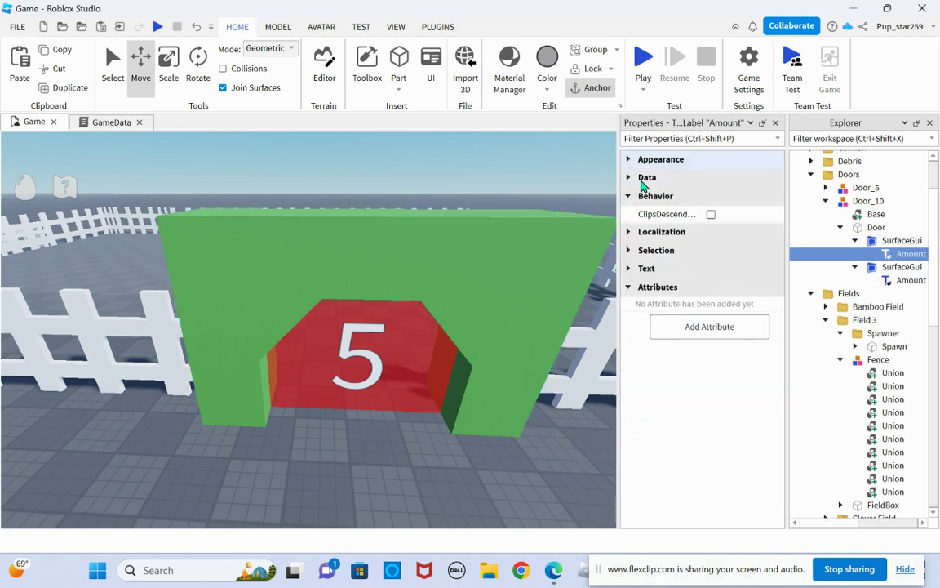
{"action": "left_click", "coordinate": [633, 196]}
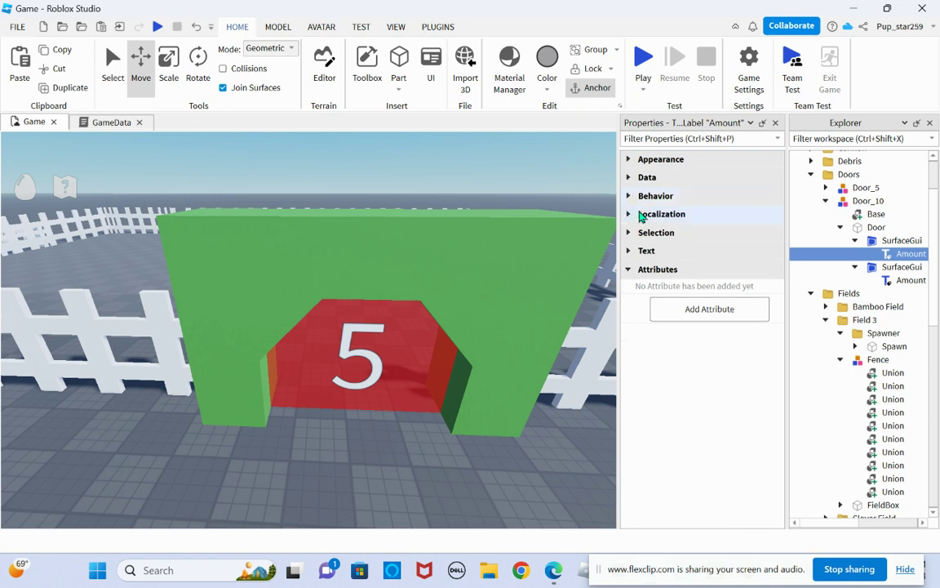
{"action": "left_click", "coordinate": [633, 253]}
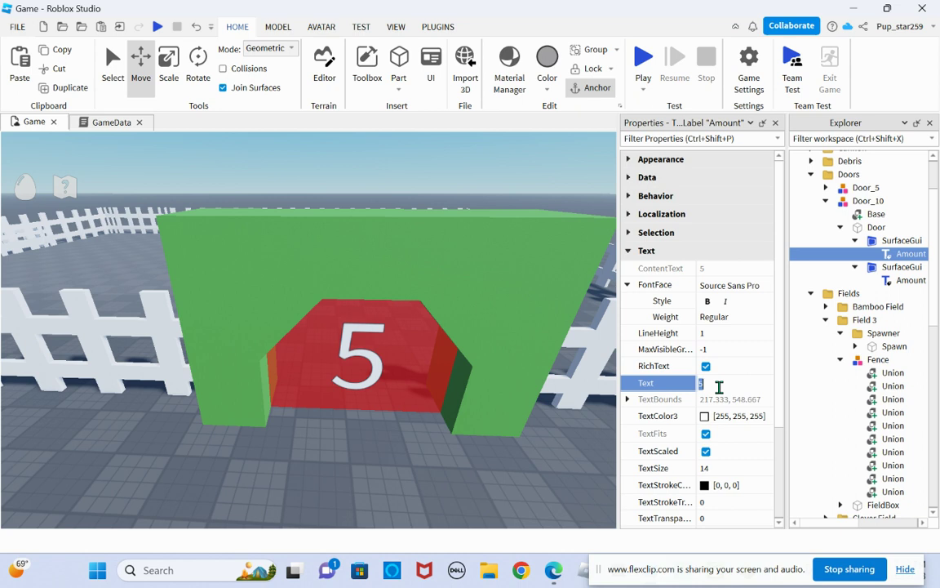
Step: Set the Amount label text in the Door part's second SurfaceGui to 10 and collapse both SurfaceGuis
{"action": "left_click", "coordinate": [911, 280]}
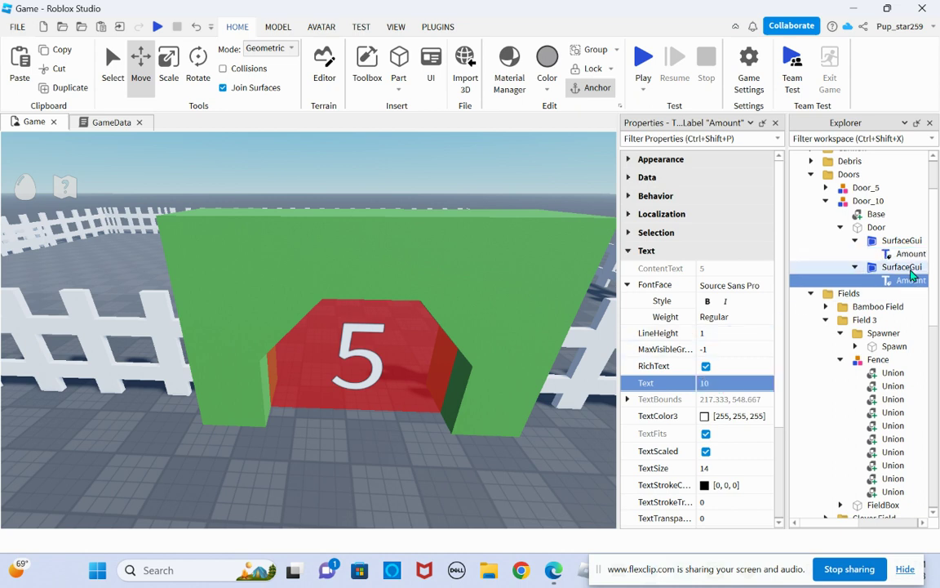
{"action": "type", "text": "1"}
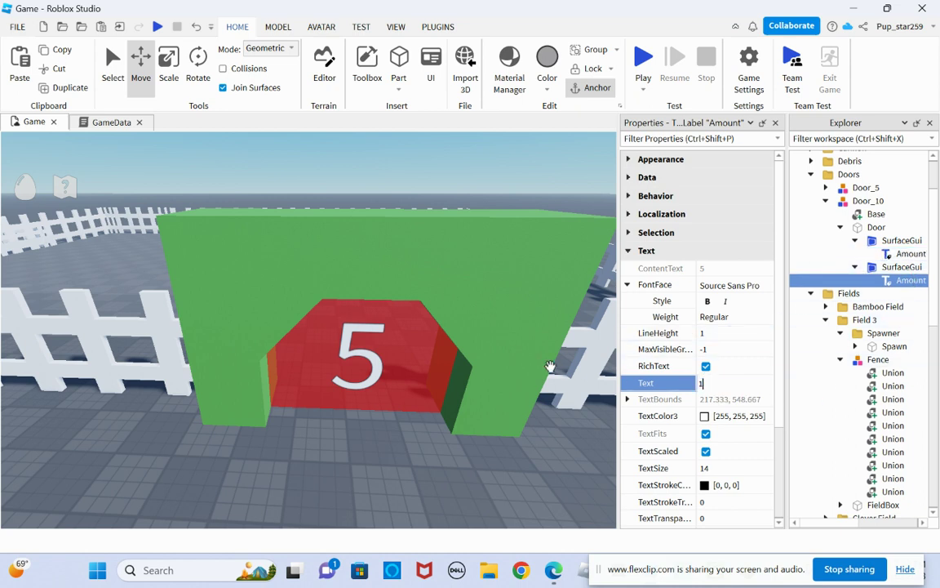
{"action": "type", "text": "0"}
{"action": "left_click", "coordinate": [854, 266]}
{"action": "left_click", "coordinate": [855, 240]}
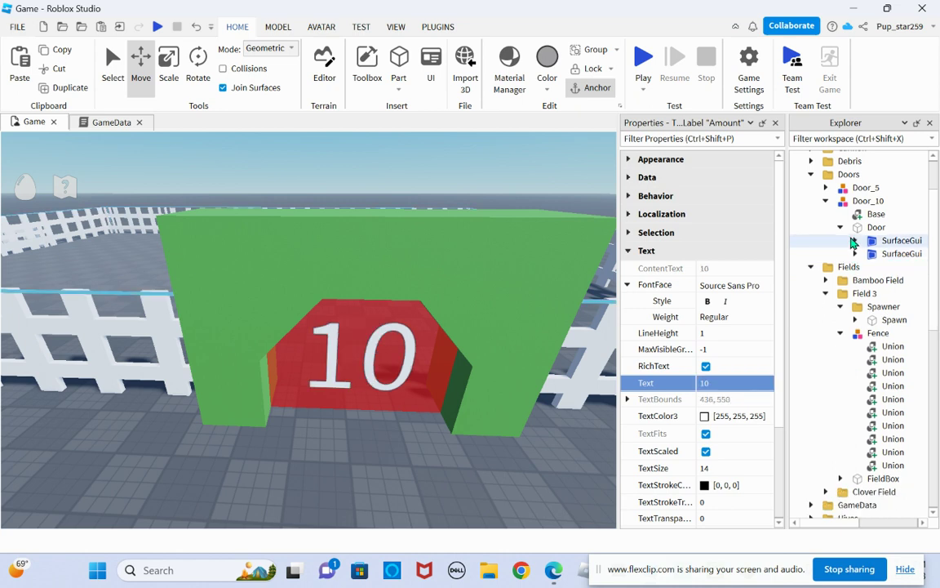
Step: Collapse the Door_10 model in the object tree and start a playtest of the game
{"action": "left_click", "coordinate": [840, 227]}
{"action": "left_click", "coordinate": [825, 201]}
{"action": "mouse_move", "coordinate": [573, 239]}
{"action": "right_mouse_down"}
{"action": "mouse_move", "coordinate": [529, 305]}
{"action": "mouse_move", "coordinate": [581, 224]}
{"action": "right_mouse_up"}
{"action": "key", "text": "s"}
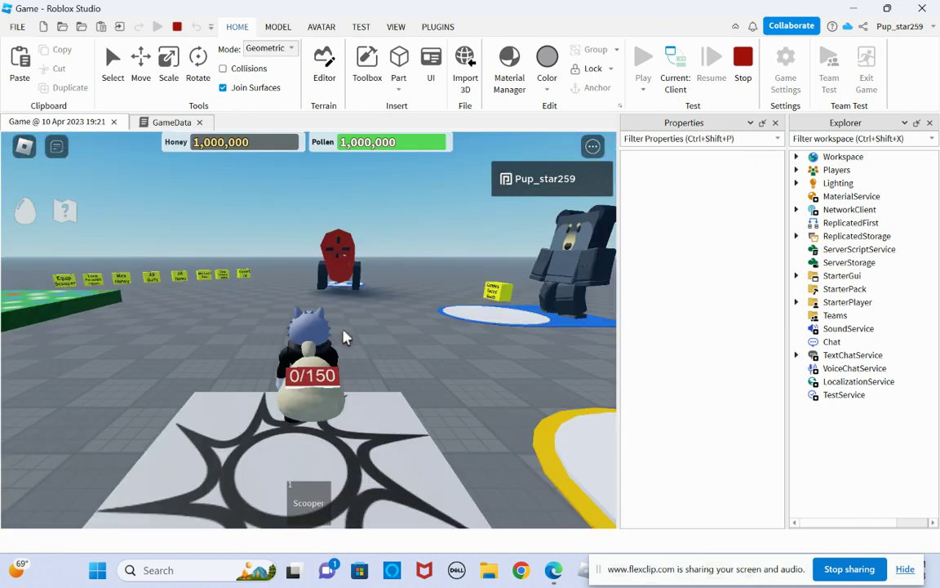
Step: Walk to the yellow hive, claim it, and place a Basic Egg from the egg inventory in one of its cells
{"action": "key", "text": "w"}
{"action": "right_click_drag", "start_coordinate": [345, 331], "coordinate": [420, 334]}
{"action": "key", "text": "d"}
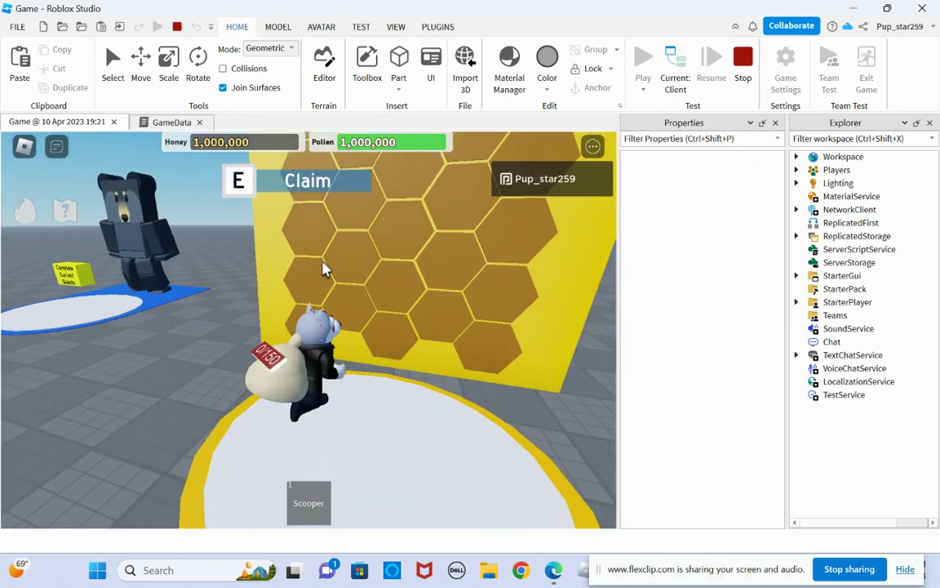
{"action": "key", "text": "e"}
{"action": "key", "text": "a"}
{"action": "left_click", "coordinate": [22, 208]}
{"action": "left_click_drag", "start_coordinate": [18, 377], "coordinate": [404, 349]}
Step: Walk to the row of yellow test blocks and touch All Items to receive every item
{"action": "key", "text": "s"}
{"action": "right_click_drag", "start_coordinate": [235, 332], "coordinate": [241, 294]}
{"action": "key", "text": "w"}
{"action": "key", "text": "w"}
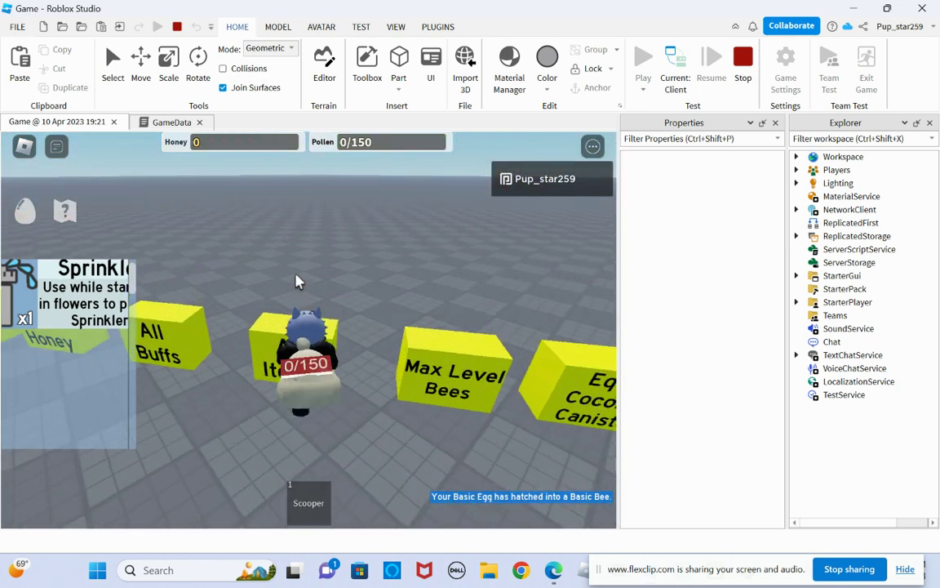
{"action": "right_click_drag", "start_coordinate": [299, 278], "coordinate": [300, 275]}
{"action": "key", "text": "w"}
{"action": "key", "text": "d"}
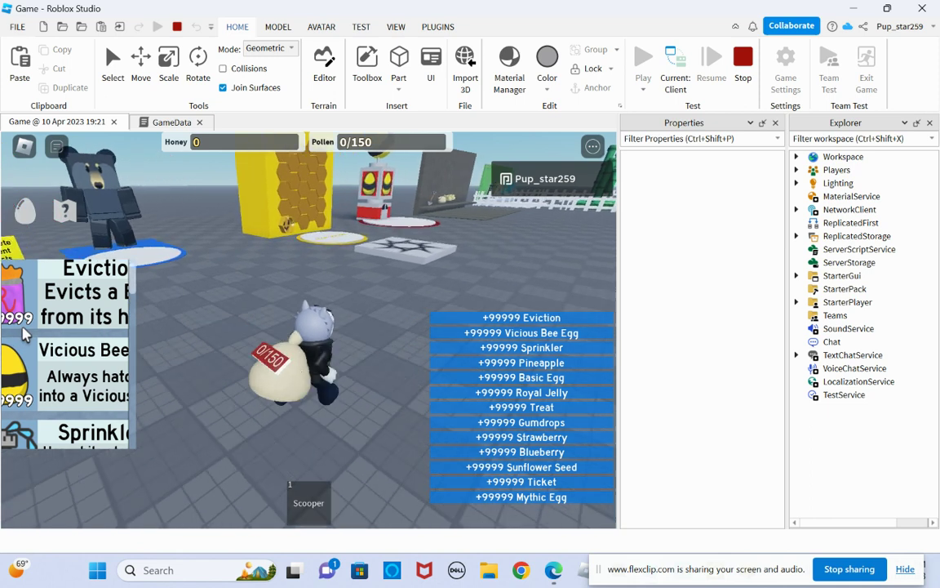
Step: Return to the claimed hive and place four Vicious Bee Eggs in its empty cells
{"action": "key", "text": "w"}
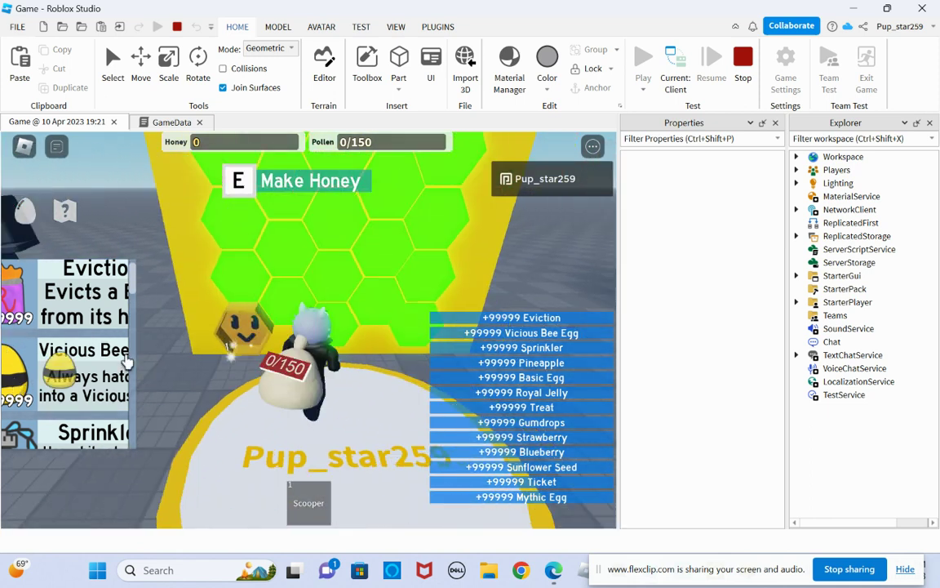
{"action": "left_click_drag", "start_coordinate": [256, 299], "coordinate": [255, 296]}
{"action": "mouse_move", "coordinate": [47, 369]}
{"action": "left_mouse_down"}
{"action": "mouse_move", "coordinate": [182, 346]}
{"action": "mouse_move", "coordinate": [227, 308]}
{"action": "mouse_move", "coordinate": [164, 286]}
{"action": "mouse_move", "coordinate": [96, 367]}
{"action": "mouse_move", "coordinate": [191, 294]}
{"action": "mouse_move", "coordinate": [170, 289]}
{"action": "mouse_move", "coordinate": [255, 309]}
{"action": "mouse_move", "coordinate": [181, 310]}
{"action": "left_mouse_up"}
{"action": "key", "text": "s"}
{"action": "key", "text": "d"}
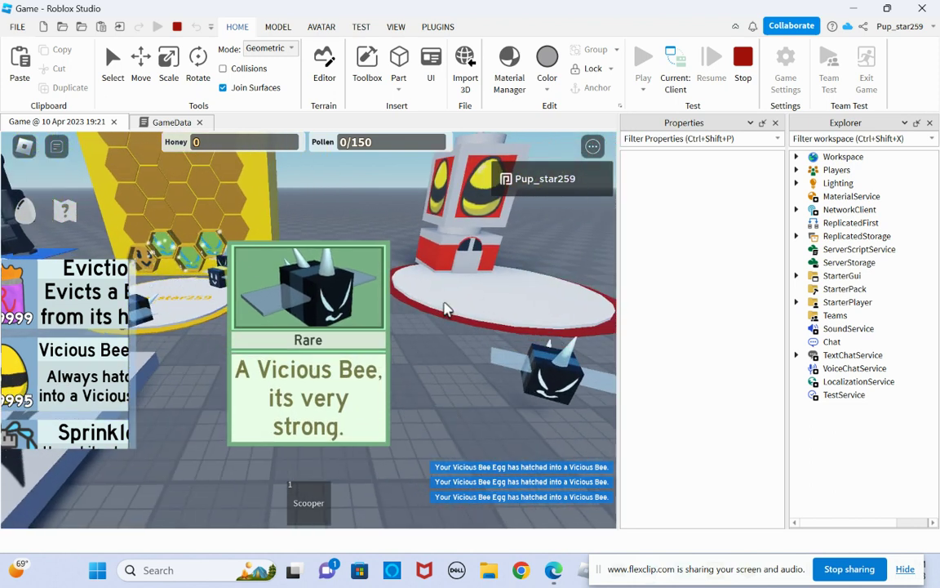
Step: Place five more Vicious Bee Eggs in the hive to bring it to ten bees
{"action": "right_click_drag", "start_coordinate": [444, 312], "coordinate": [443, 311]}
{"action": "key", "text": "w"}
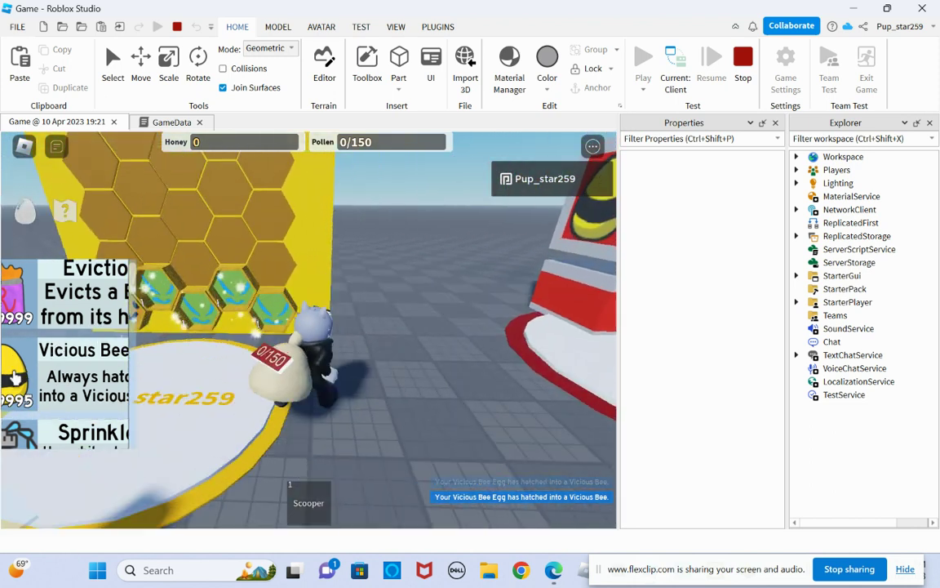
{"action": "mouse_move", "coordinate": [15, 378]}
{"action": "left_mouse_down"}
{"action": "mouse_move", "coordinate": [125, 277]}
{"action": "mouse_move", "coordinate": [157, 273]}
{"action": "left_mouse_up"}
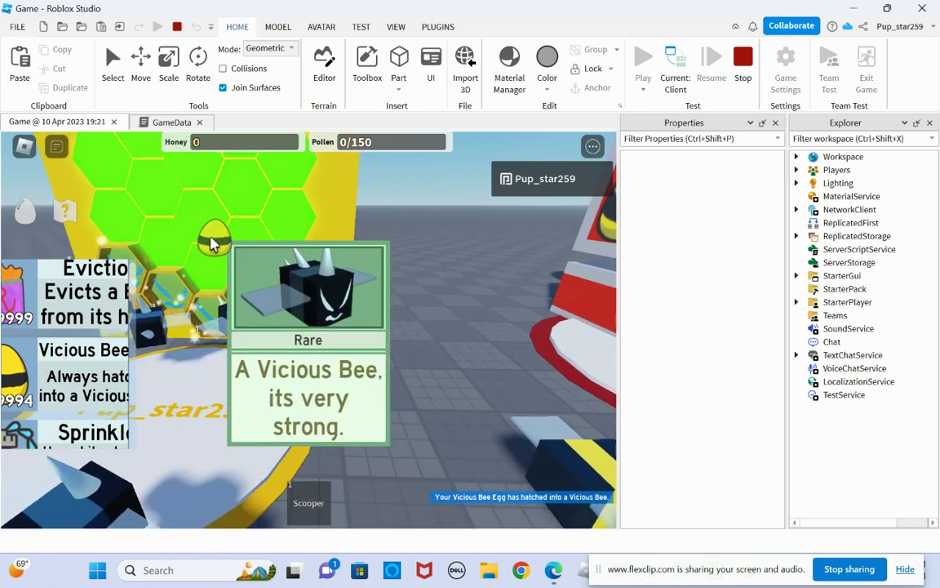
{"action": "mouse_move", "coordinate": [23, 369]}
{"action": "left_mouse_down"}
{"action": "mouse_move", "coordinate": [128, 327]}
{"action": "mouse_move", "coordinate": [148, 269]}
{"action": "left_mouse_up"}
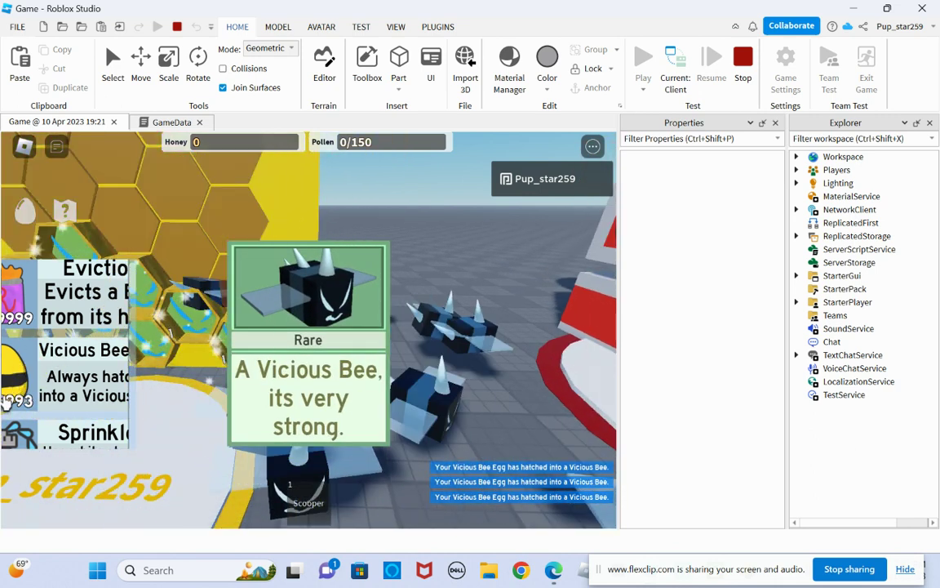
{"action": "mouse_move", "coordinate": [8, 397]}
{"action": "left_mouse_down"}
{"action": "mouse_move", "coordinate": [139, 262]}
{"action": "mouse_move", "coordinate": [143, 267]}
{"action": "left_mouse_up"}
{"action": "mouse_move", "coordinate": [18, 377]}
{"action": "left_mouse_down"}
{"action": "mouse_move", "coordinate": [105, 313]}
{"action": "mouse_move", "coordinate": [188, 279]}
{"action": "left_mouse_up"}
Step: Walk along the fences to the 10-bee door and go through it into Field 3
{"action": "key", "text": "s"}
{"action": "key", "text": "w"}
{"action": "right_click_drag", "start_coordinate": [451, 288], "coordinate": [449, 287]}
{"action": "key", "text": "w"}
{"action": "key", "text": "d"}
{"action": "key", "text": "d"}
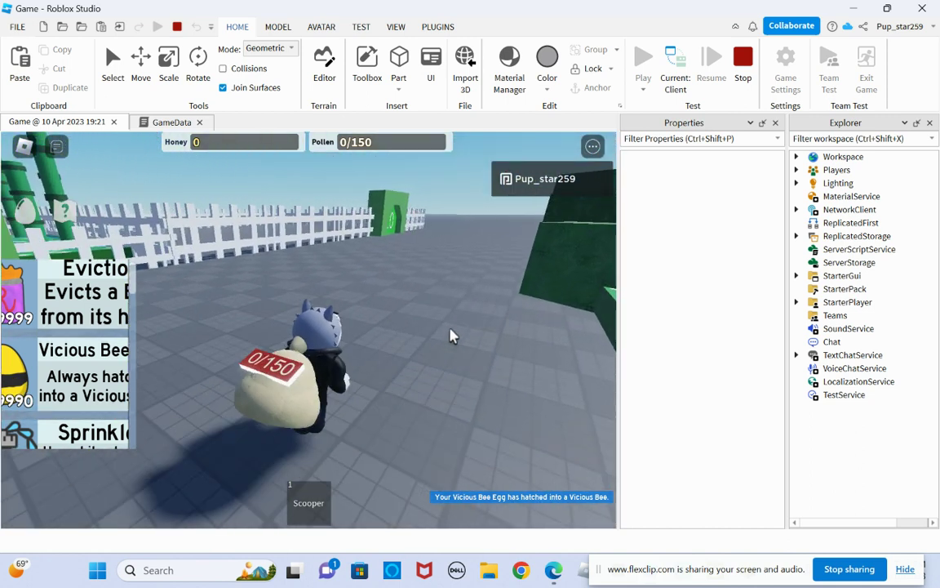
{"action": "key", "text": "w"}
{"action": "key", "text": "d"}
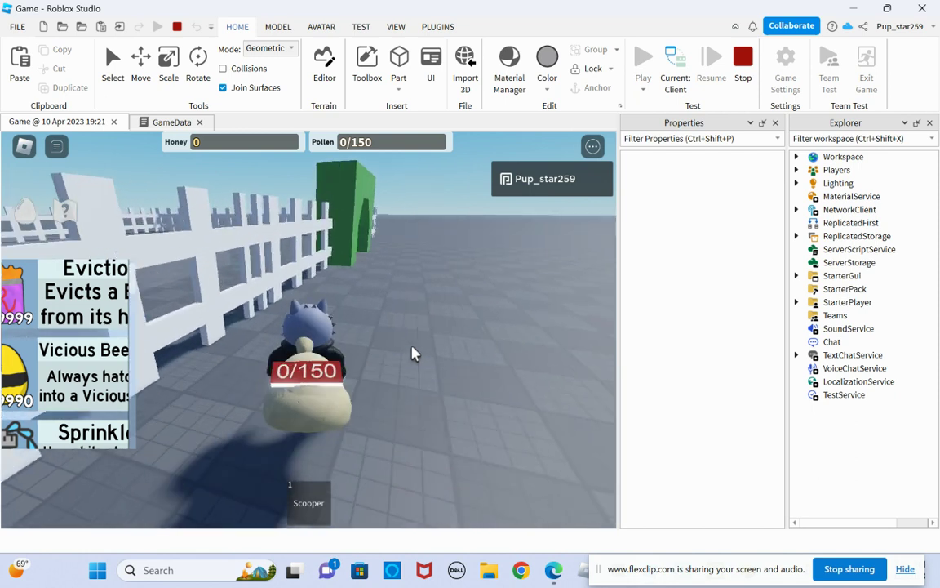
{"action": "key", "text": "w"}
{"action": "key", "text": "Left"}
{"action": "key", "text": "Right"}
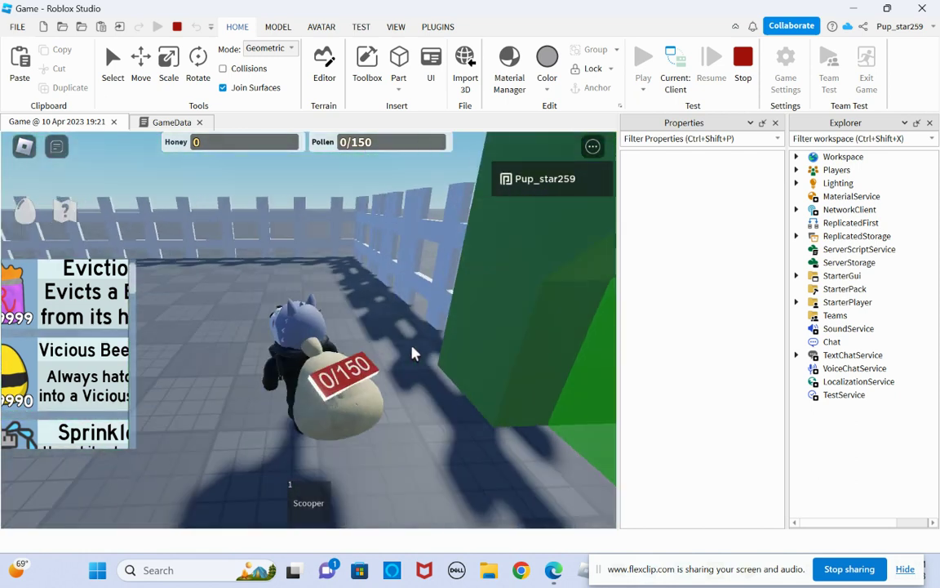
Step: Test Field 3's fence in the playtest by jumping and walking against it near the 10-bee door
{"action": "key", "text": "space"}
{"action": "key", "text": "w"}
{"action": "key", "text": "Right"}
{"action": "key", "text": "a"}
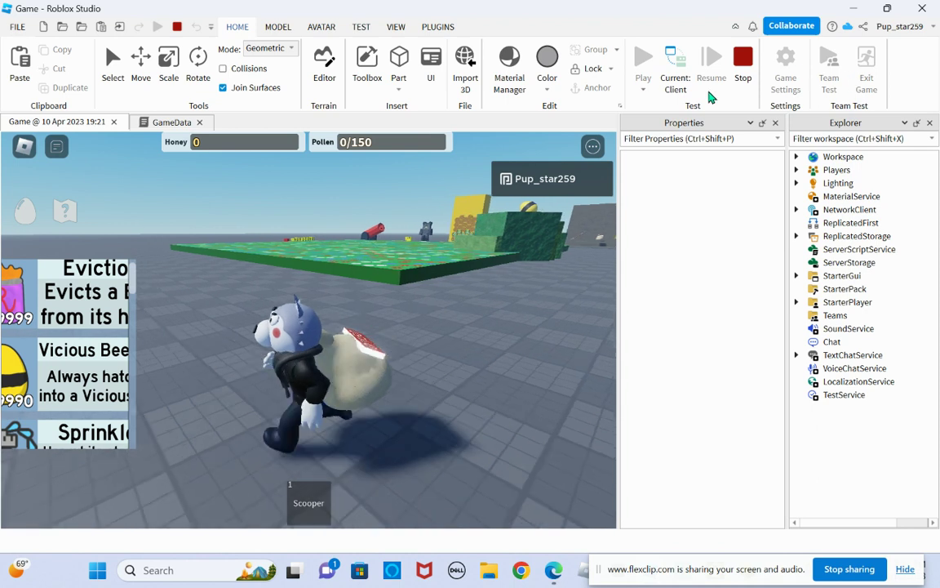
{"action": "right_click_drag", "start_coordinate": [555, 196], "coordinate": [354, 311]}
{"action": "key", "text": "w"}
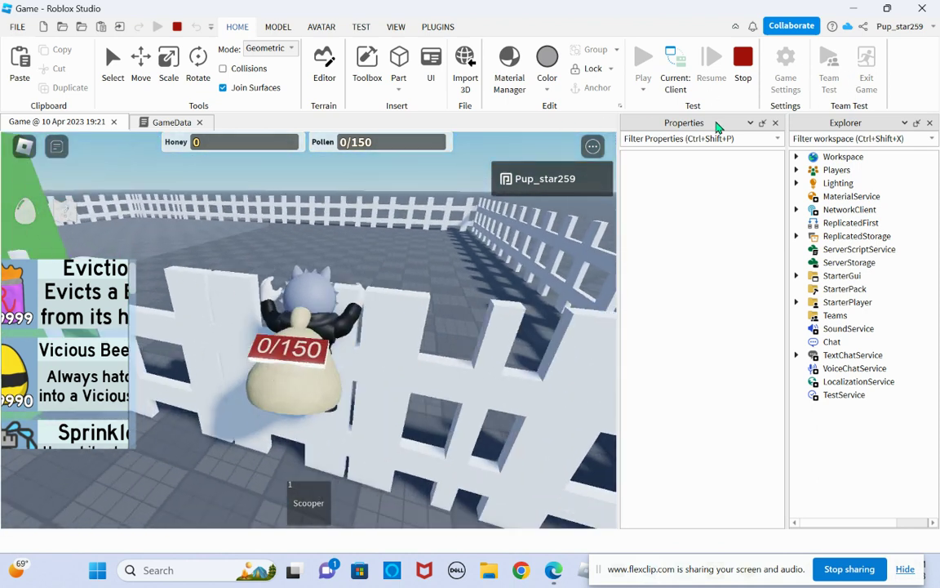
Step: Stop the playtest and collapse the Doors and Field 3 folders in the object tree
{"action": "left_click", "coordinate": [752, 29]}
{"action": "left_click", "coordinate": [714, 10]}
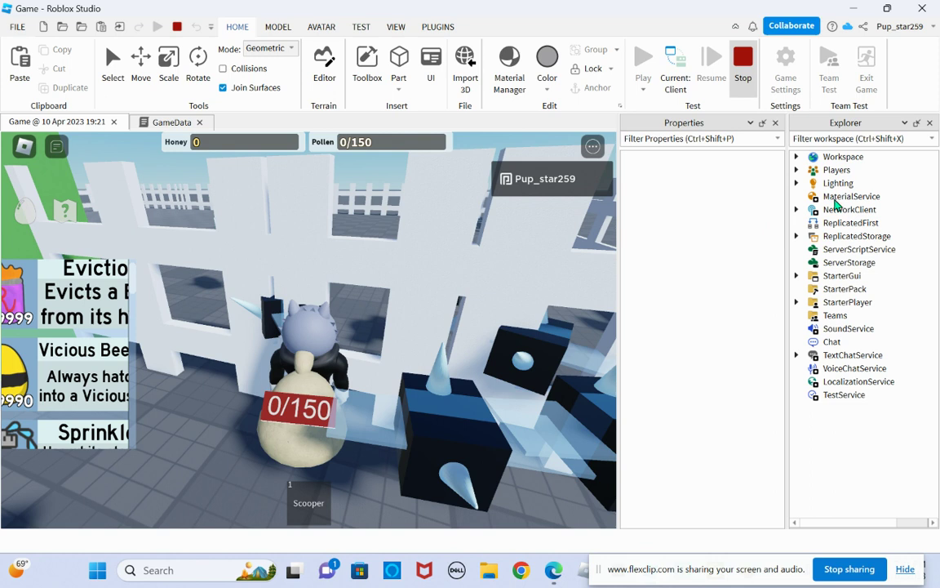
{"action": "key", "text": "shift+F5"}
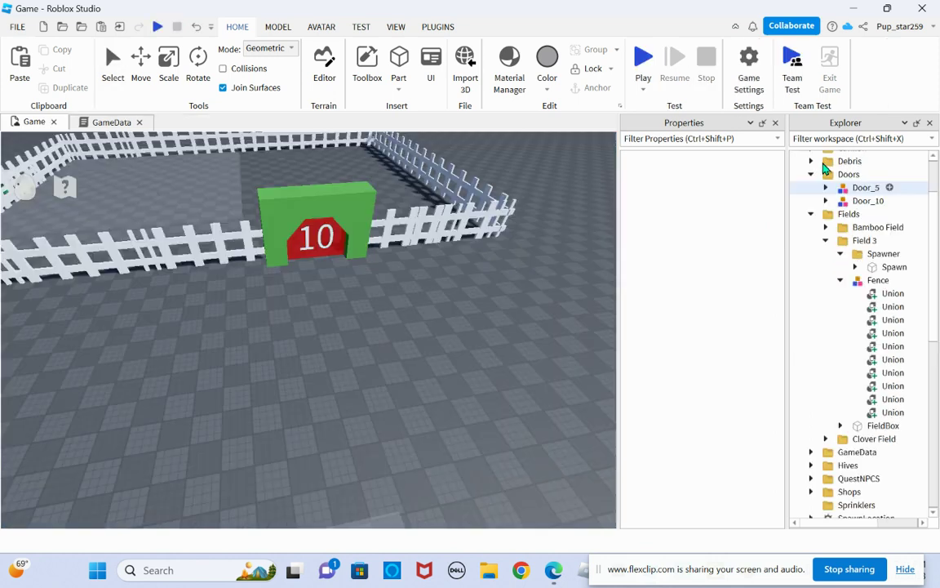
{"action": "left_click", "coordinate": [810, 175]}
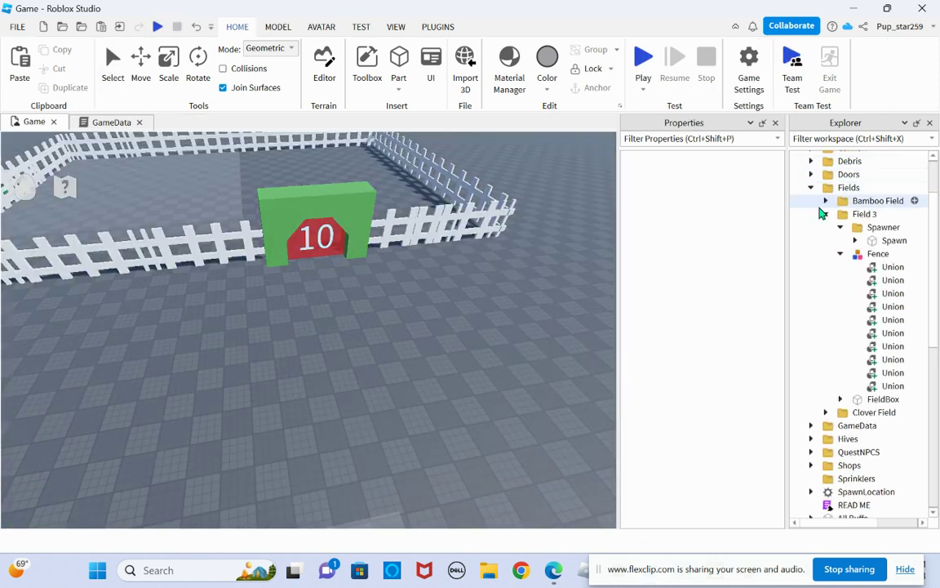
{"action": "left_click", "coordinate": [825, 214]}
{"action": "scroll", "coordinate": [840, 171], "scroll_direction": "up", "scroll_amount": 3}
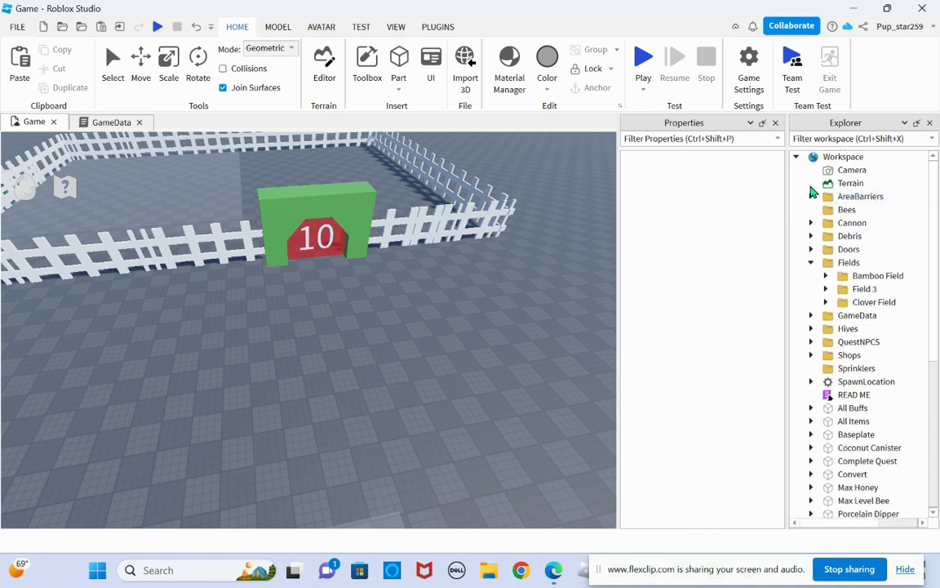
Step: Duplicate the Barrier_Area5 part in AreaBarriers and move the copy sideways over Field 3
{"action": "left_click", "coordinate": [810, 196]}
{"action": "left_click", "coordinate": [865, 210]}
{"action": "key", "text": "f"}
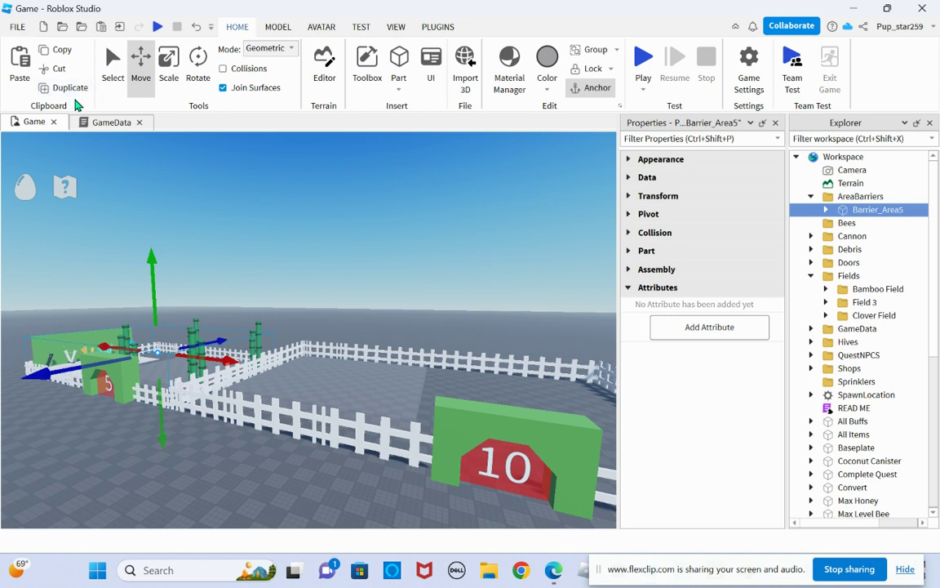
{"action": "left_click", "coordinate": [70, 87]}
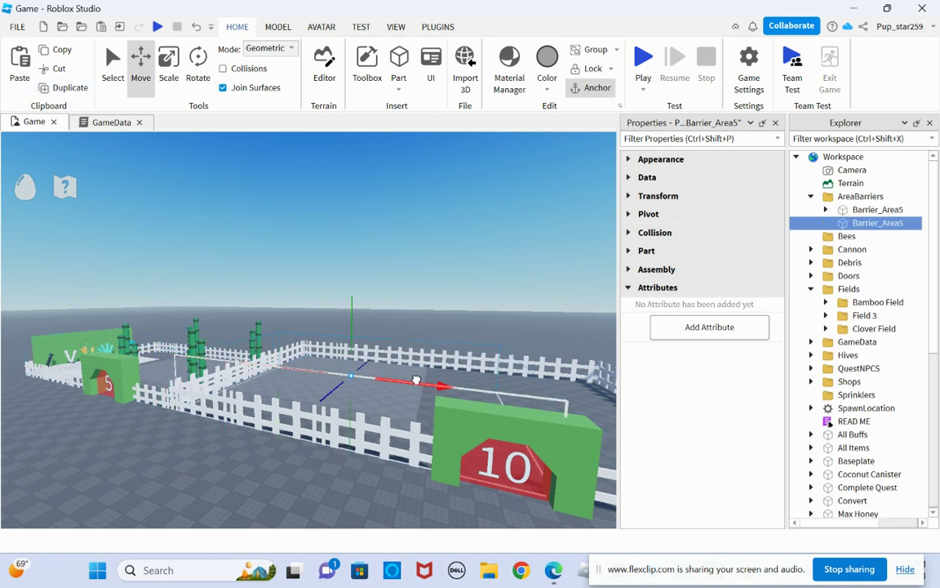
{"action": "left_click_drag", "start_coordinate": [411, 377], "coordinate": [406, 376]}
{"action": "key", "text": "a"}
{"action": "right_click_drag", "start_coordinate": [379, 304], "coordinate": [462, 327]}
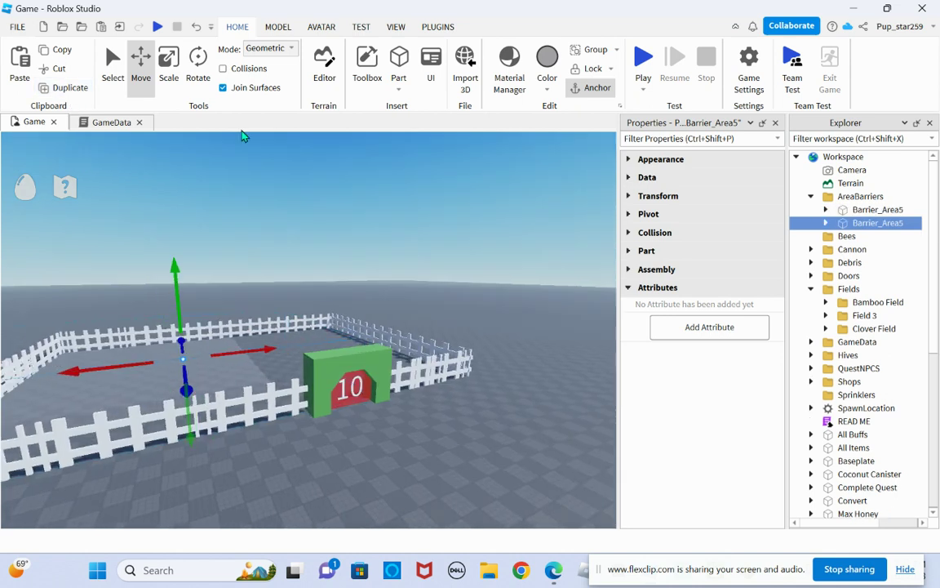
Step: Scale the duplicated barrier in width so its ends line up with Field 3's side fences
{"action": "left_click", "coordinate": [168, 62]}
{"action": "right_click_drag", "start_coordinate": [367, 324], "coordinate": [343, 347]}
{"action": "key", "text": "d"}
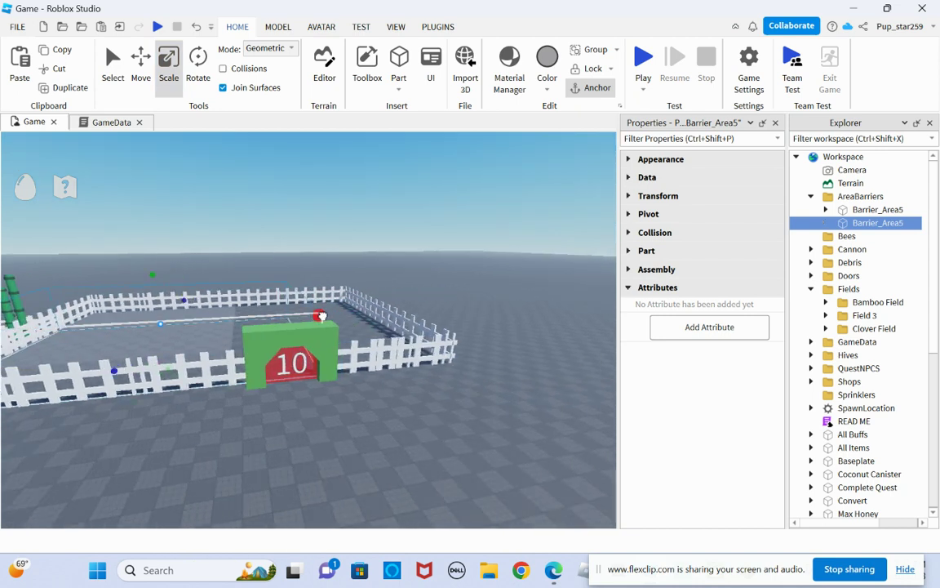
{"action": "right_click_drag", "start_coordinate": [416, 394], "coordinate": [414, 390]}
{"action": "key", "text": "w"}
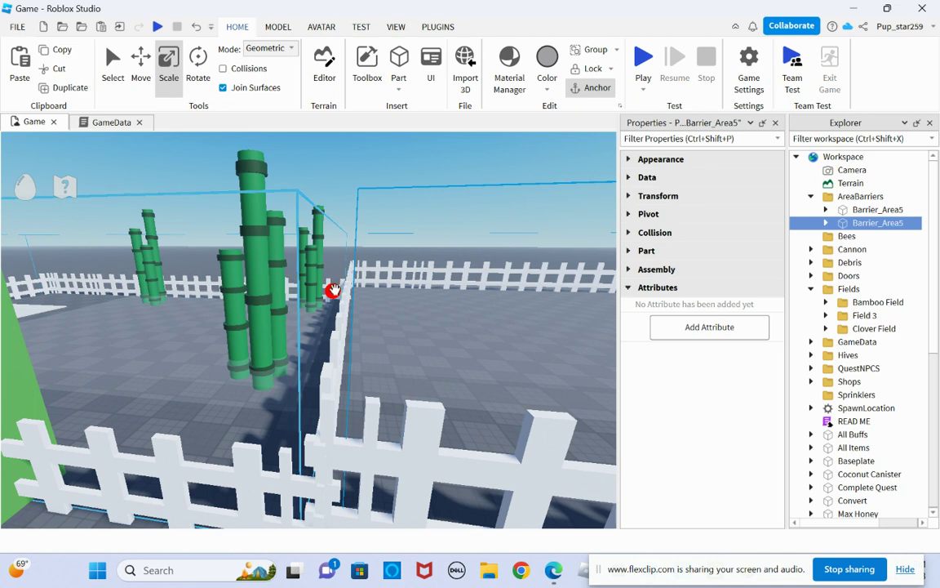
{"action": "left_click_drag", "start_coordinate": [333, 291], "coordinate": [324, 290]}
Step: Scale the duplicated barrier in depth so it reaches Field 3's rear fence opposite the door
{"action": "key", "text": "w"}
{"action": "right_click_drag", "start_coordinate": [341, 329], "coordinate": [338, 326]}
{"action": "key", "text": "w"}
{"action": "left_click_drag", "start_coordinate": [403, 281], "coordinate": [392, 281]}
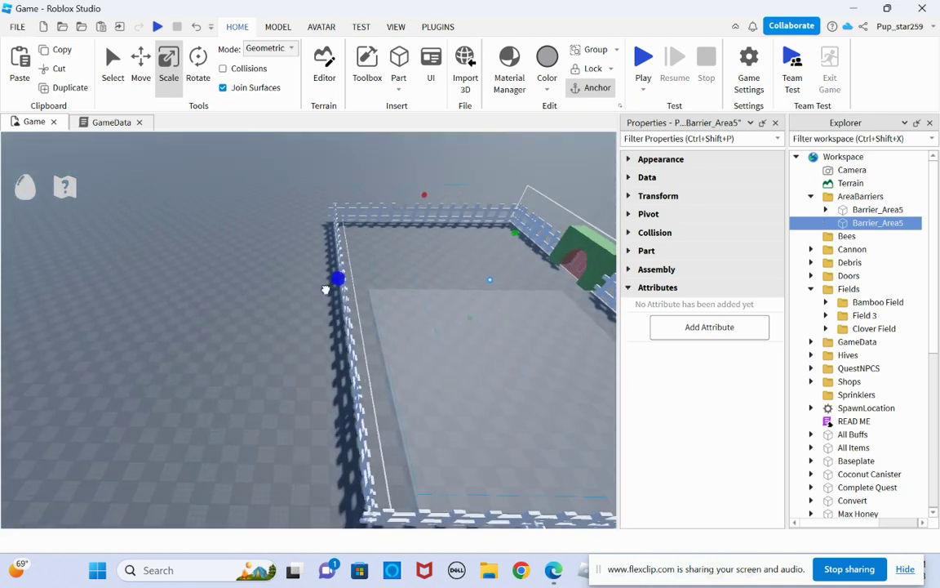
{"action": "right_click_drag", "start_coordinate": [313, 279], "coordinate": [581, 243]}
{"action": "key", "text": "s"}
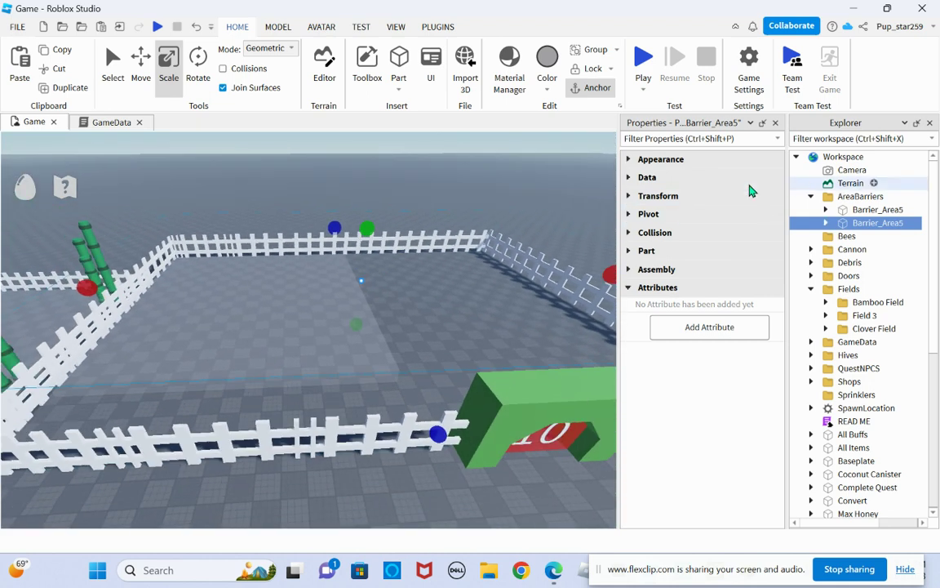
Step: Rename the duplicated barrier as "Barrier_Area10" and collapse the AreaBarriers and Fields folders
{"action": "key", "text": "d"}
{"action": "left_click", "coordinate": [635, 179]}
{"action": "left_click", "coordinate": [754, 247]}
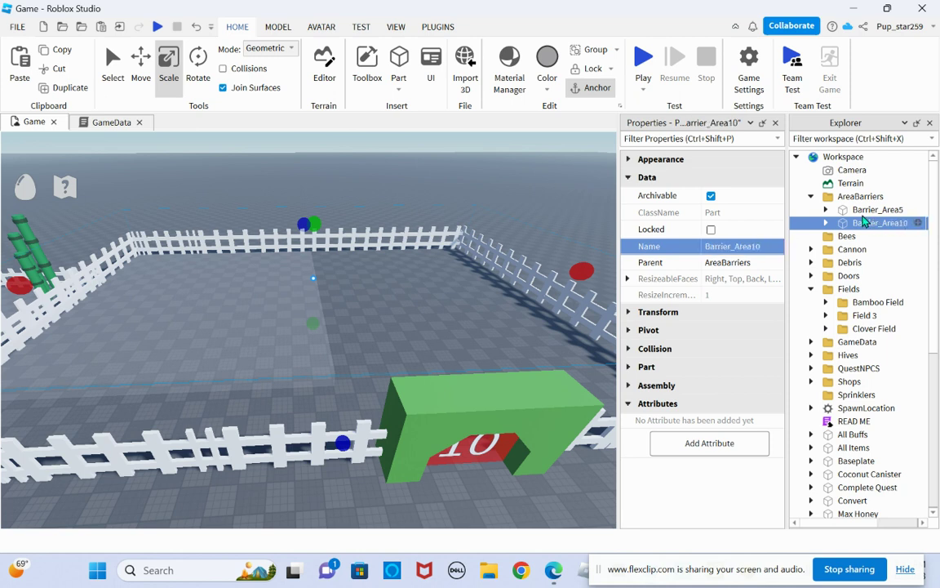
{"action": "left_click", "coordinate": [811, 197]}
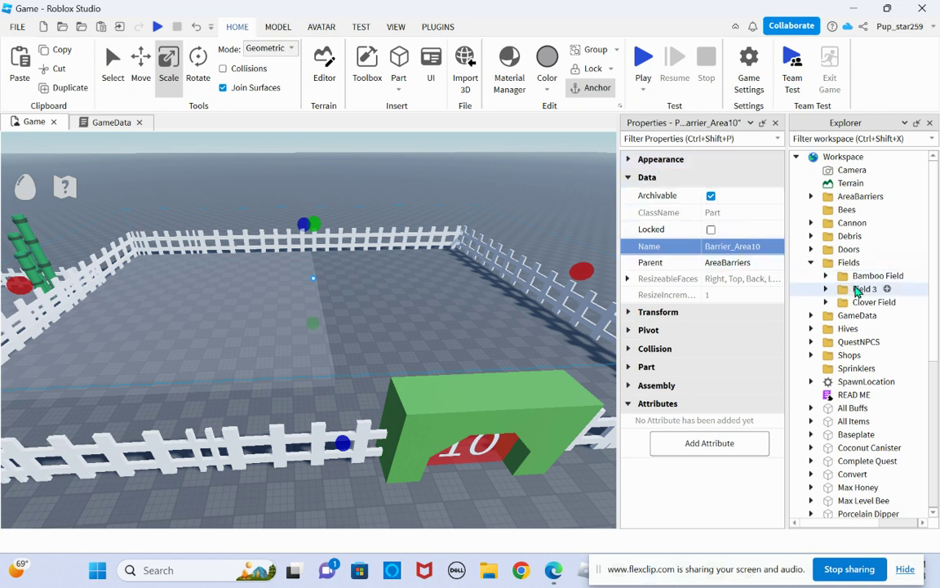
{"action": "left_click", "coordinate": [812, 263]}
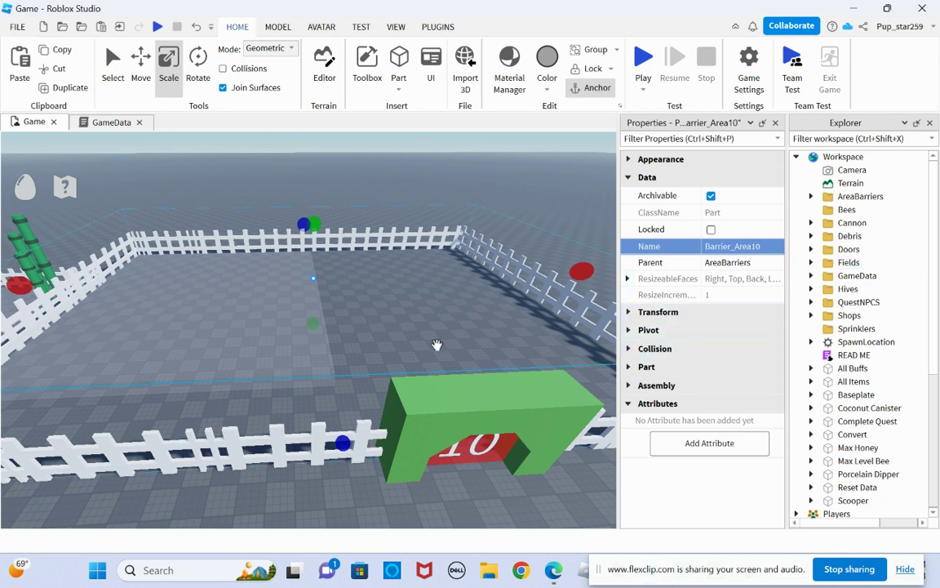
Step: Expand the Fields folder and select the Field 3 folder
{"action": "right_click_drag", "start_coordinate": [437, 345], "coordinate": [430, 347]}
{"action": "key", "text": "d"}
{"action": "key", "text": "d"}
{"action": "key", "text": "w"}
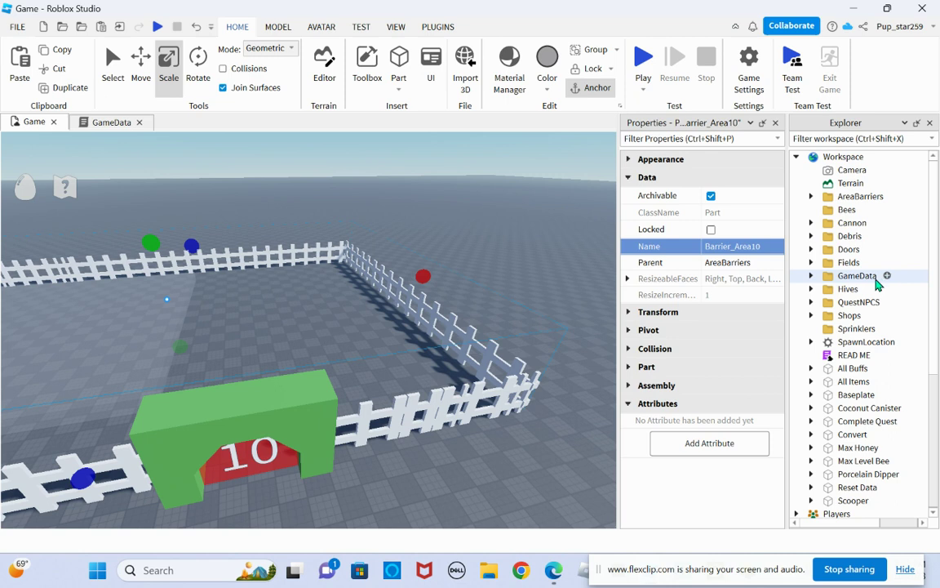
{"action": "right_click_drag", "start_coordinate": [308, 224], "coordinate": [313, 223]}
{"action": "key", "text": "s"}
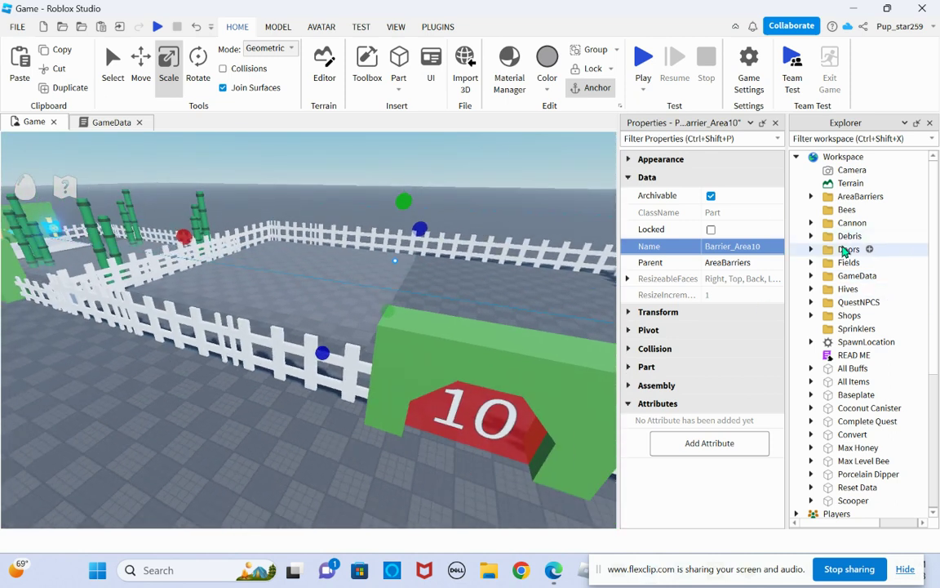
{"action": "double_click", "coordinate": [866, 263]}
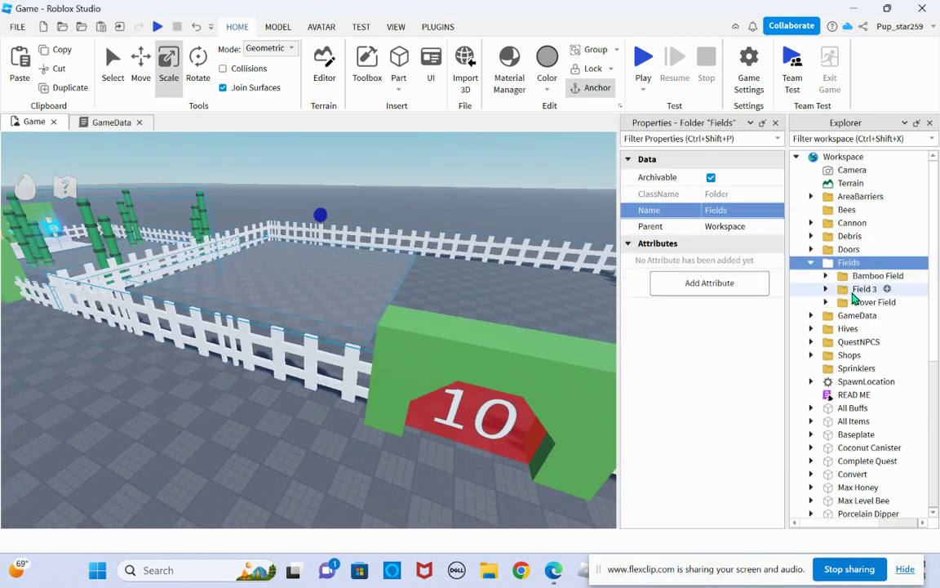
{"action": "left_click", "coordinate": [857, 291]}
Step: Open the FlowerScript module from the Modules folder in ReplicatedStorage
{"action": "scroll", "coordinate": [853, 318], "scroll_direction": "down", "scroll_amount": 5}
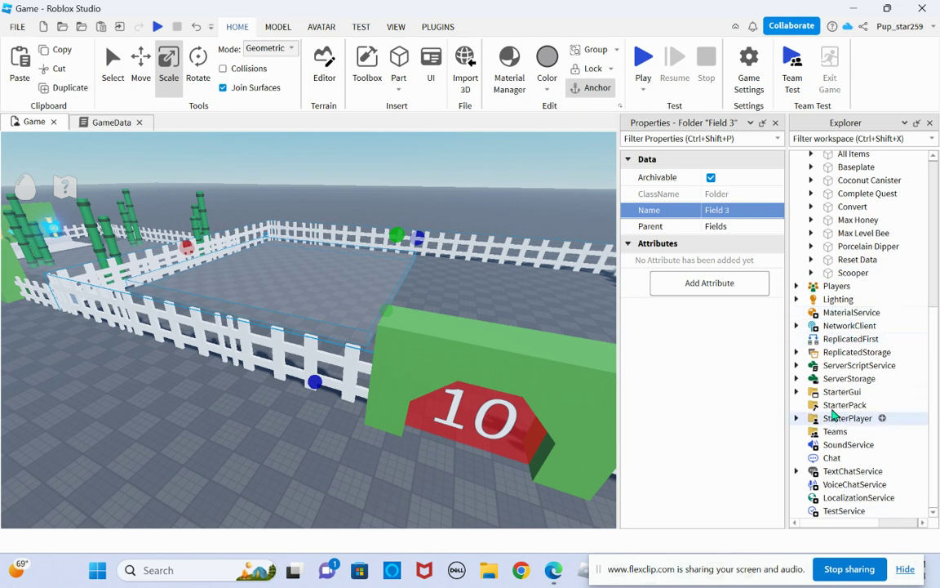
{"action": "left_click", "coordinate": [797, 353]}
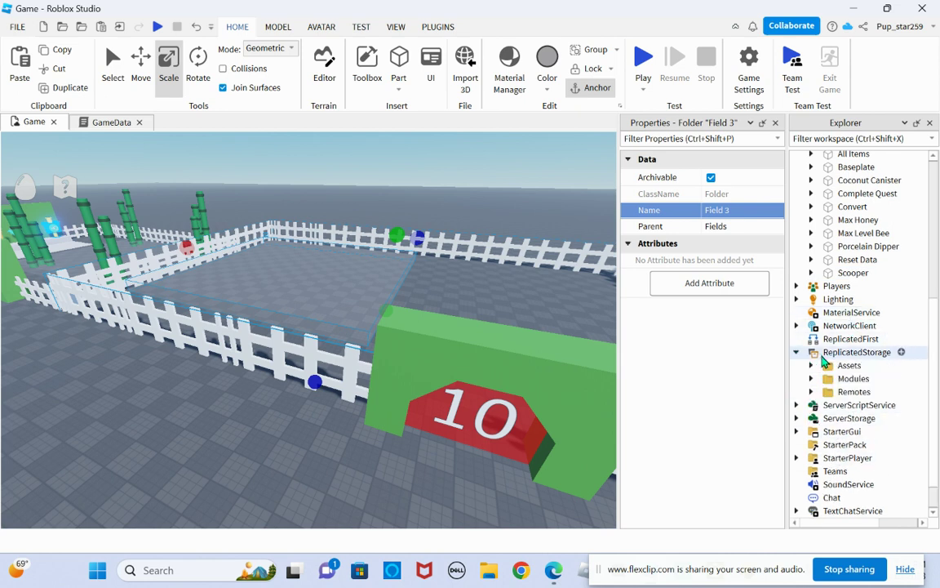
{"action": "left_click", "coordinate": [810, 378]}
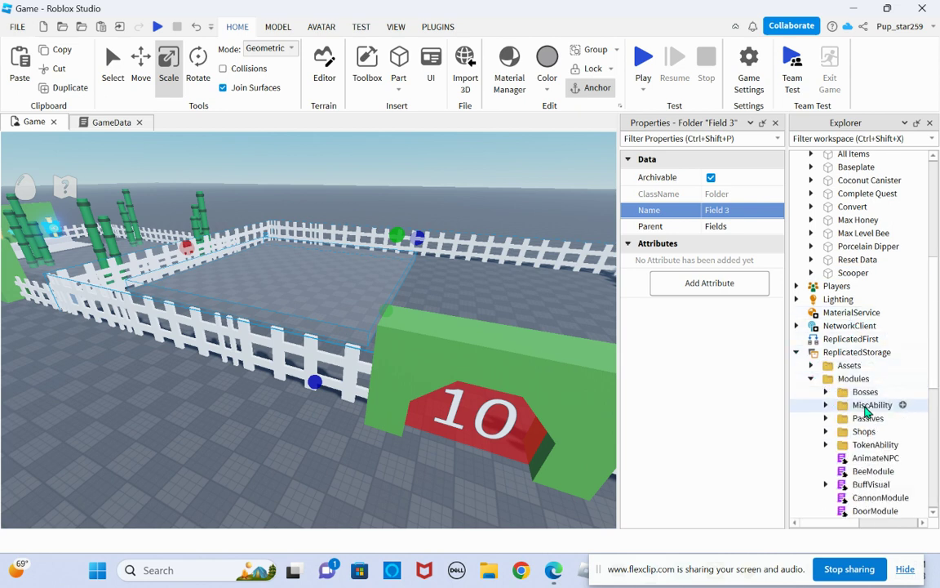
{"action": "scroll", "coordinate": [859, 380], "scroll_direction": "down", "scroll_amount": 3}
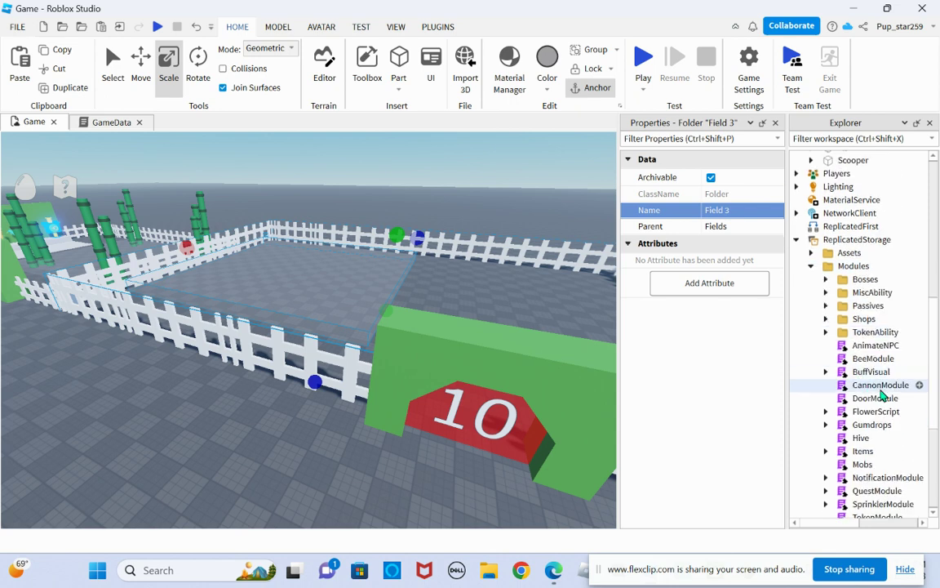
{"action": "scroll", "coordinate": [881, 395], "scroll_direction": "down", "scroll_amount": 1}
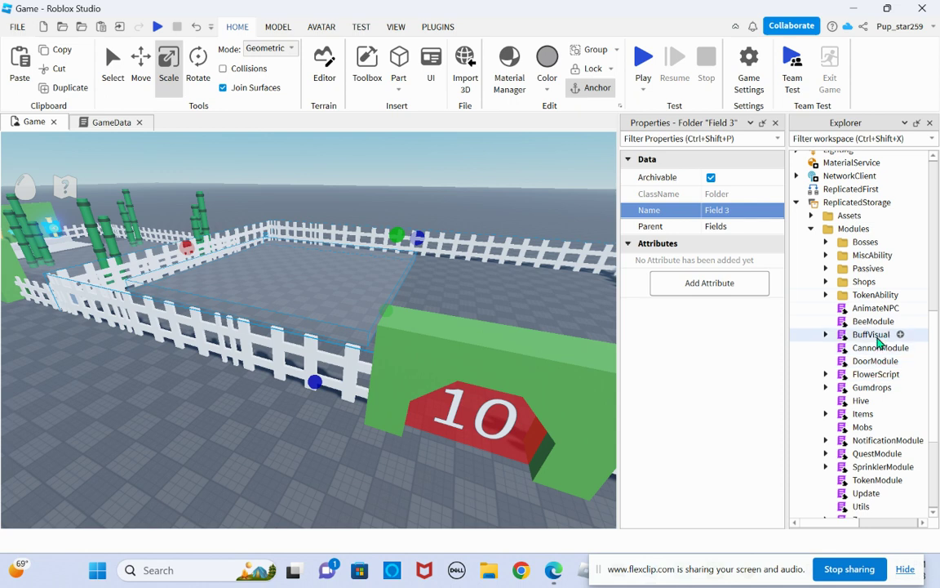
{"action": "double_click", "coordinate": [859, 377]}
Step: Open the GameData script in ServerScriptService and go to the Bosses table in the player data
{"action": "scroll", "coordinate": [859, 400], "scroll_direction": "down", "scroll_amount": 3}
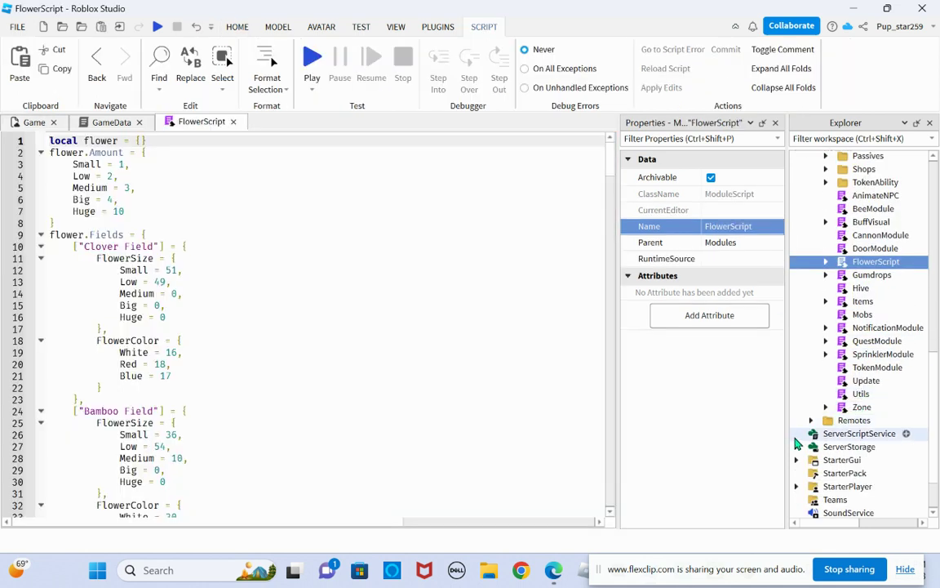
{"action": "left_click", "coordinate": [797, 435]}
{"action": "double_click", "coordinate": [816, 447]}
{"action": "scroll", "coordinate": [812, 440], "scroll_direction": "up", "scroll_amount": 15}
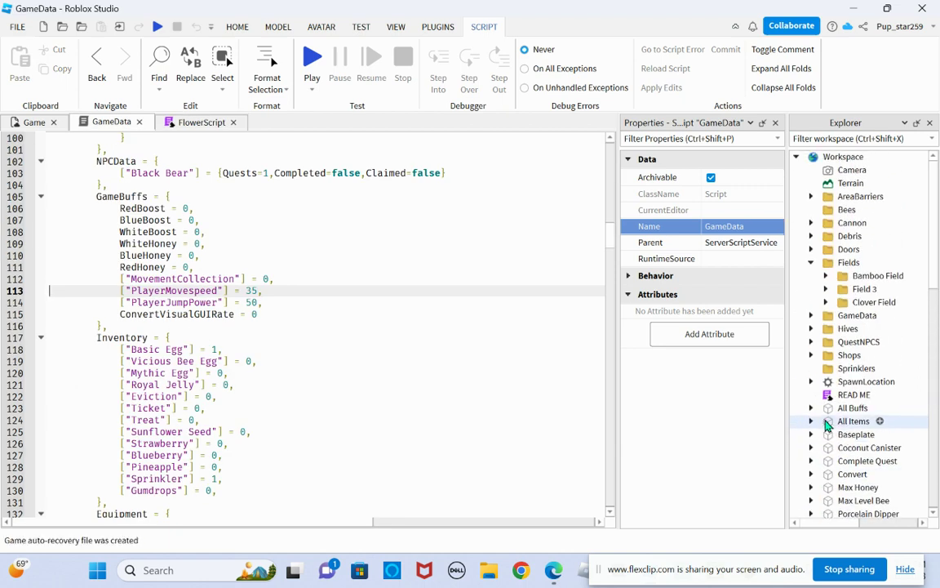
{"action": "scroll", "coordinate": [283, 242], "scroll_direction": "up", "scroll_amount": 14}
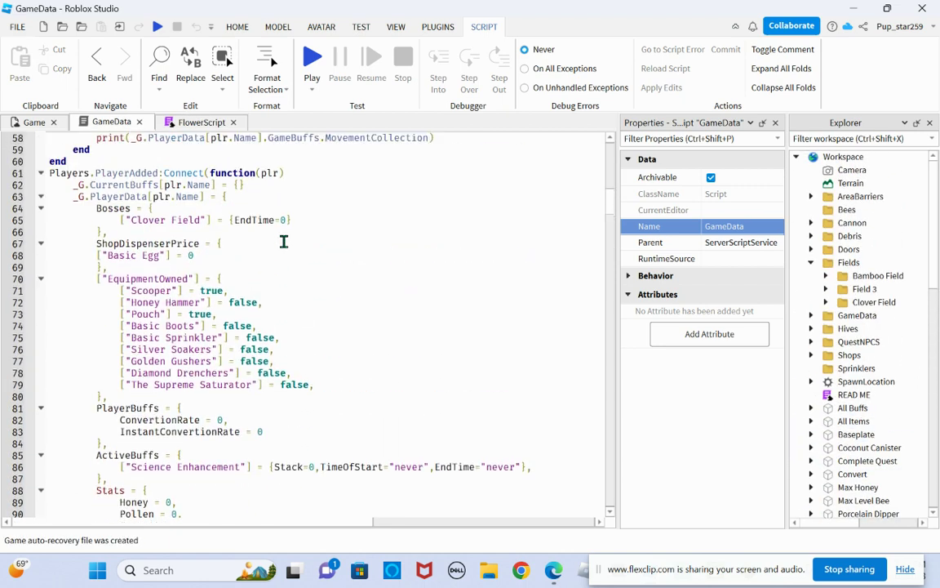
{"action": "scroll", "coordinate": [283, 242], "scroll_direction": "up", "scroll_amount": 3}
{"action": "left_click_drag", "start_coordinate": [58, 324], "coordinate": [259, 324]}
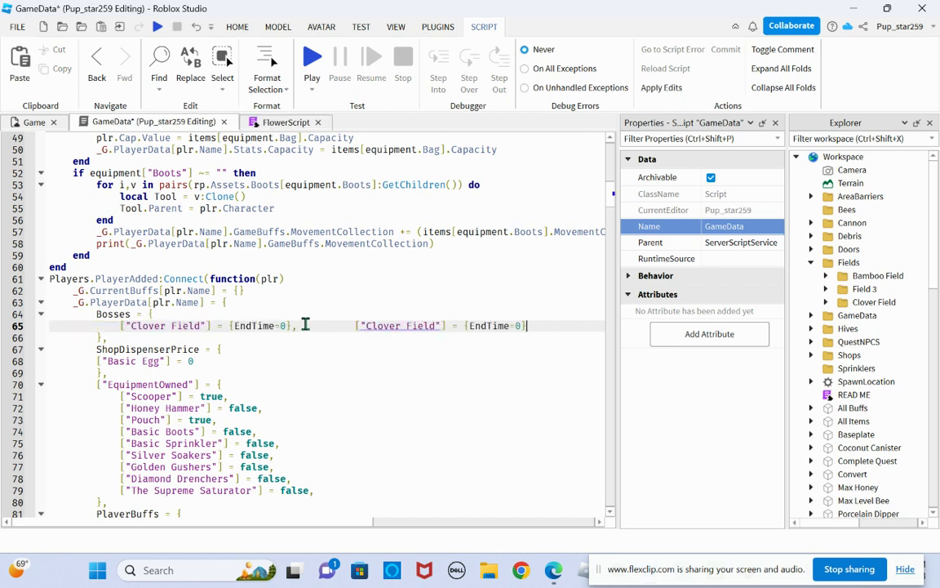
{"action": "key", "text": "BackSpace"}
{"action": "key", "text": "BackSpace"}
{"action": "key", "text": "BackSpace"}
{"action": "key", "text": "BackSpace"}
{"action": "key", "text": "BackSpace"}
{"action": "key", "text": "BackSpace"}
{"action": "key", "text": "BackSpace"}
{"action": "key", "text": "BackSpace"}
{"action": "key", "text": "BackSpace"}
{"action": "key", "text": "BackSpace"}
{"action": "key", "text": "BackSpace"}
{"action": "key", "text": "BackSpace"}
{"action": "key", "text": "BackSpace"}
{"action": "key", "text": "BackSpace"}
{"action": "key", "text": "BackSpace"}
{"action": "key", "text": "BackSpace"}
{"action": "key", "text": "BackSpace"}
{"action": "key", "text": "BackSpace"}
{"action": "key", "text": "BackSpace"}
{"action": "key", "text": "BackSpace"}
{"action": "key", "text": "BackSpace"}
{"action": "key", "text": "BackSpace"}
{"action": "key", "text": "BackSpace"}
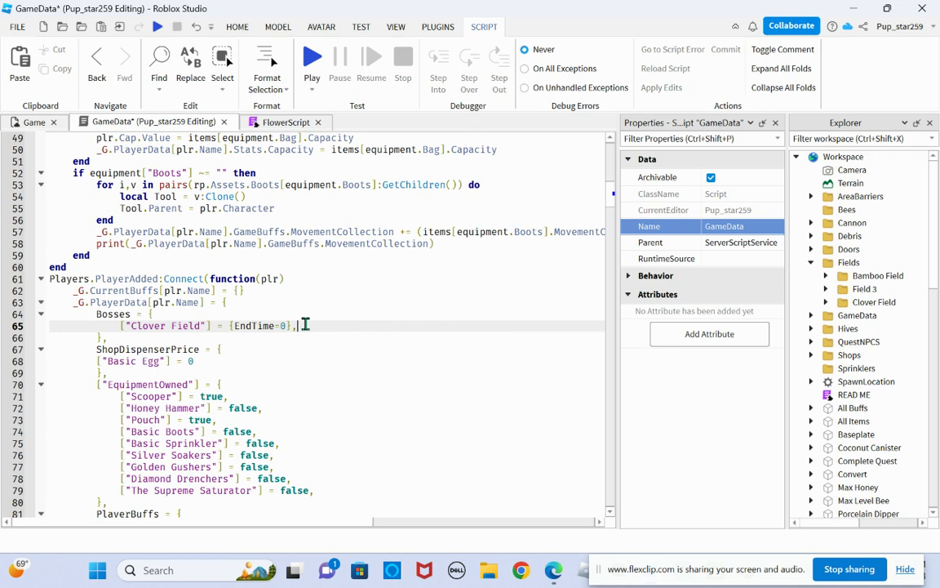
{"action": "left_click", "coordinate": [196, 27]}
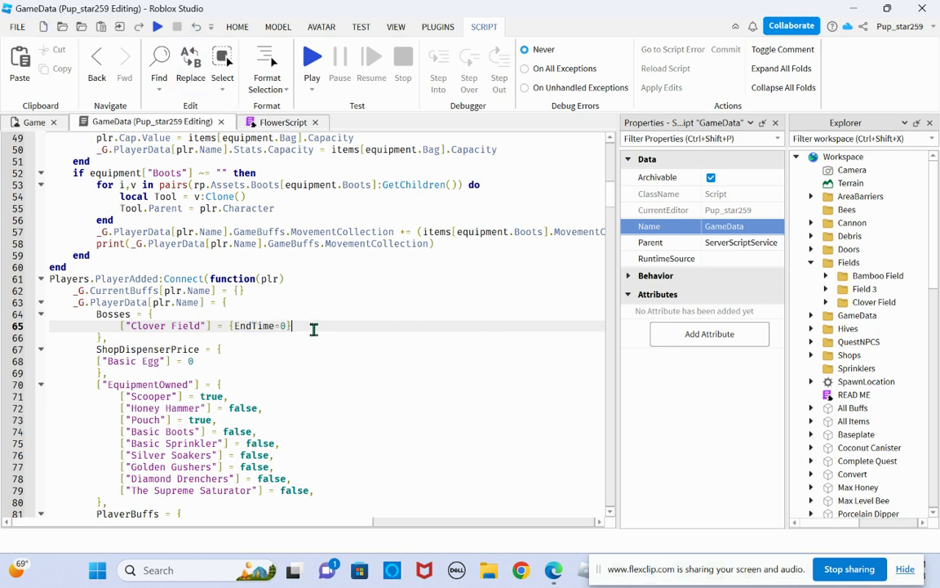
Step: Add a second "Clover Field" entry with EndTime=0 on a new line beneath the first one in the Bosses table
{"action": "type", "text": ","}
{"action": "key", "text": "Return"}
{"action": "type", "text": "[\"Clover Field\"] = {EndTime=0}"}
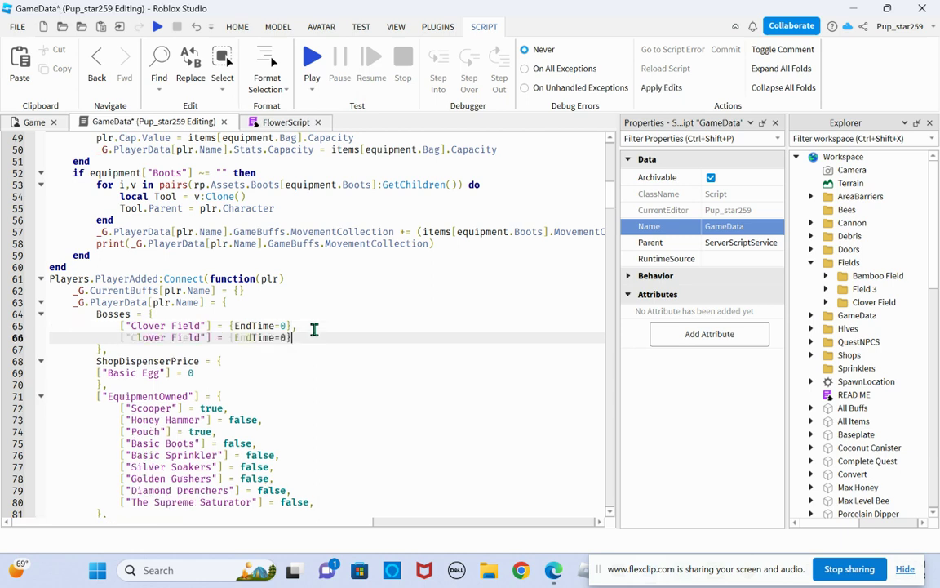
{"action": "type", "text": ","}
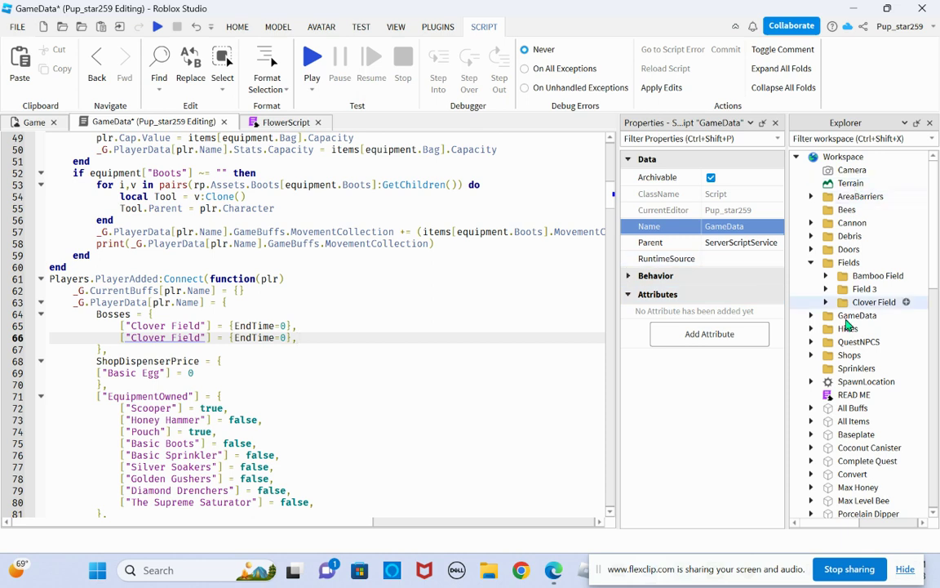
Step: Replace the second Bosses entry's key with the copied name of the third field's folder, "Field 3"
{"action": "left_click", "coordinate": [864, 288]}
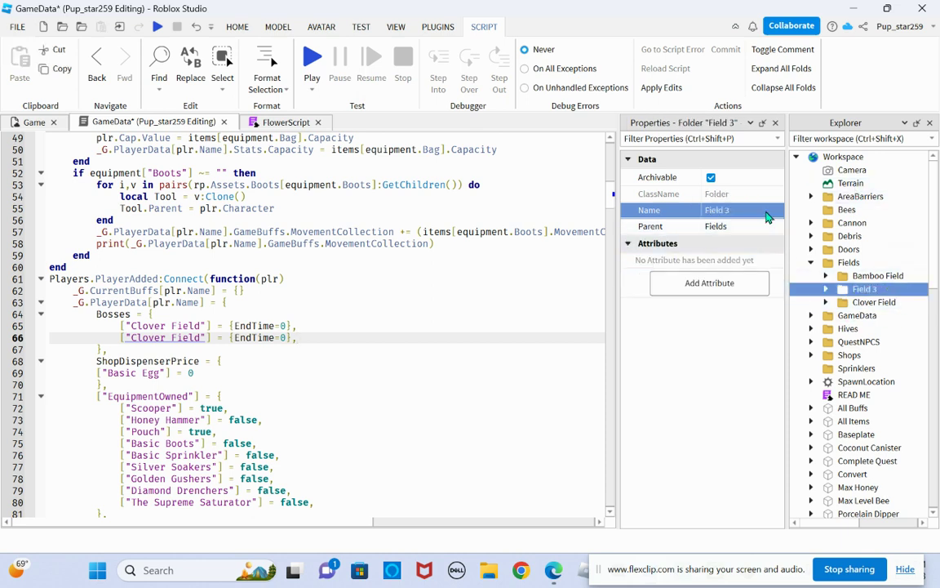
{"action": "left_click", "coordinate": [768, 211]}
{"action": "key", "text": "ctrl+c"}
{"action": "left_click_drag", "start_coordinate": [132, 337], "coordinate": [202, 338]}
{"action": "key", "text": "ctrl+v"}
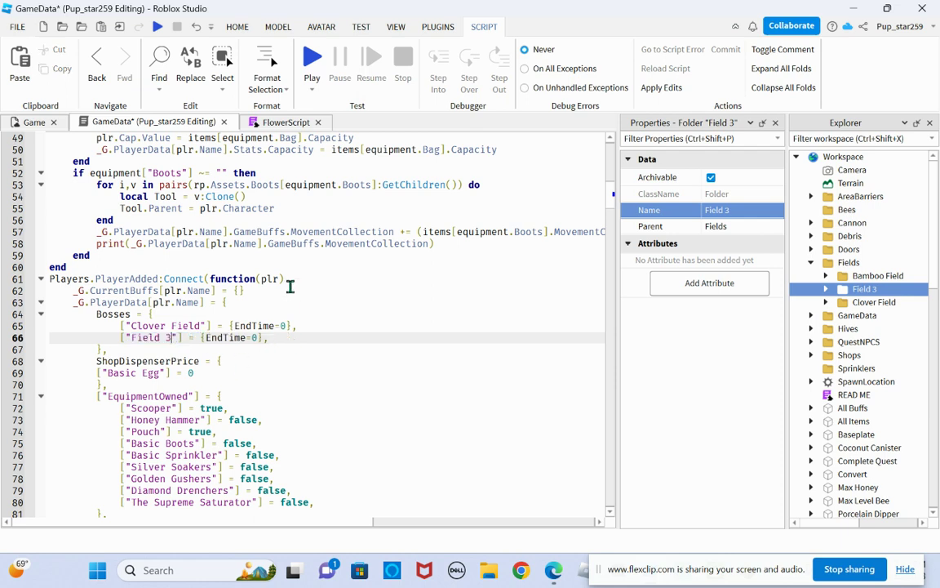
Step: Duplicate the "Bamboo Field" block in FlowerScript's flower.Fields table directly below the original
{"action": "left_click", "coordinate": [243, 122]}
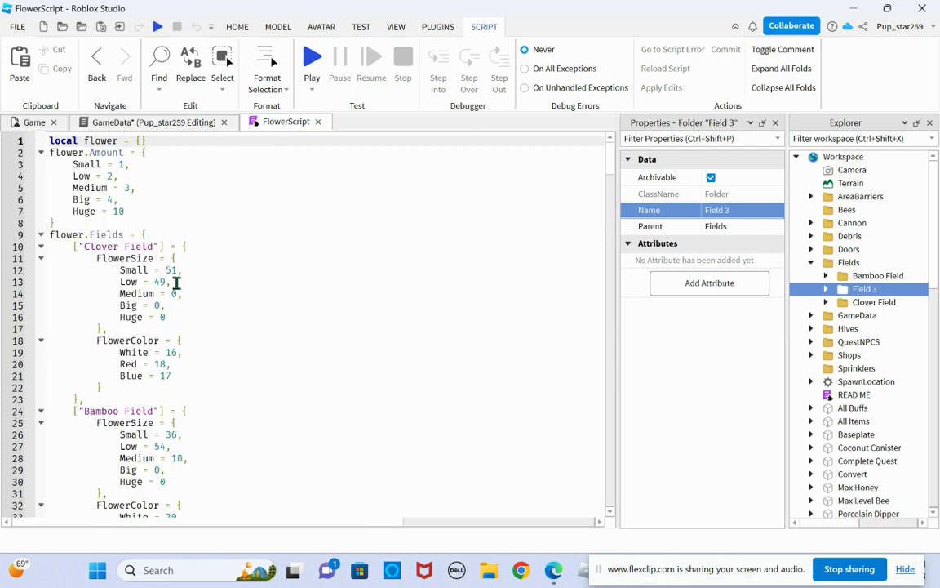
{"action": "scroll", "coordinate": [84, 309], "scroll_direction": "down", "scroll_amount": 2}
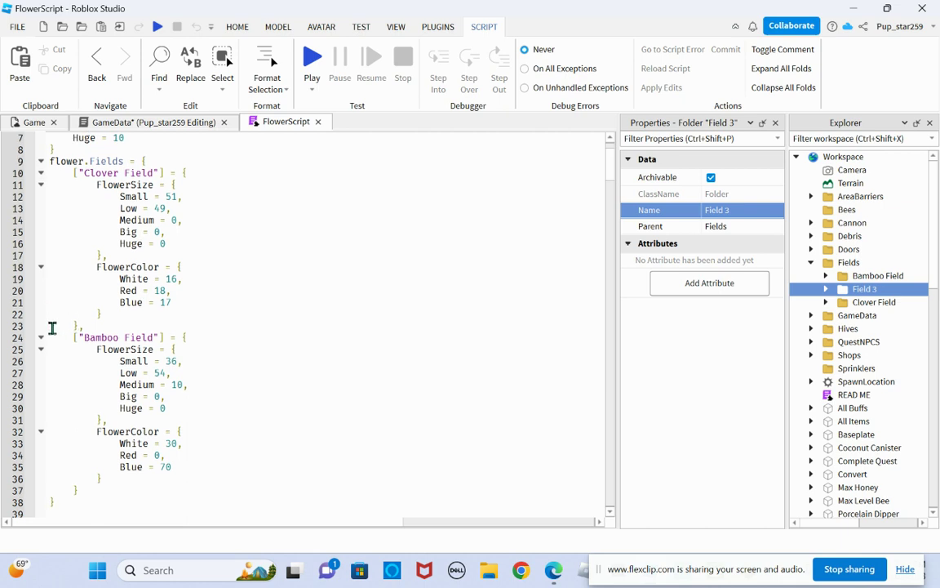
{"action": "left_click_drag", "start_coordinate": [48, 316], "coordinate": [248, 466]}
{"action": "key", "text": "ctrl+c"}
{"action": "left_click", "coordinate": [249, 466]}
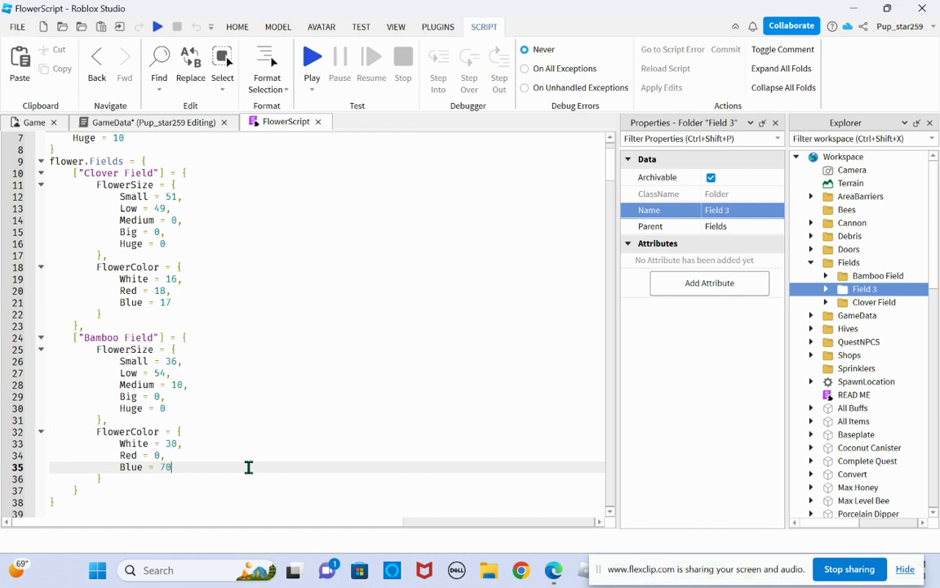
{"action": "key", "text": "Return"}
{"action": "key", "text": "ctrl+v"}
{"action": "scroll", "coordinate": [237, 424], "scroll_direction": "down", "scroll_amount": 2}
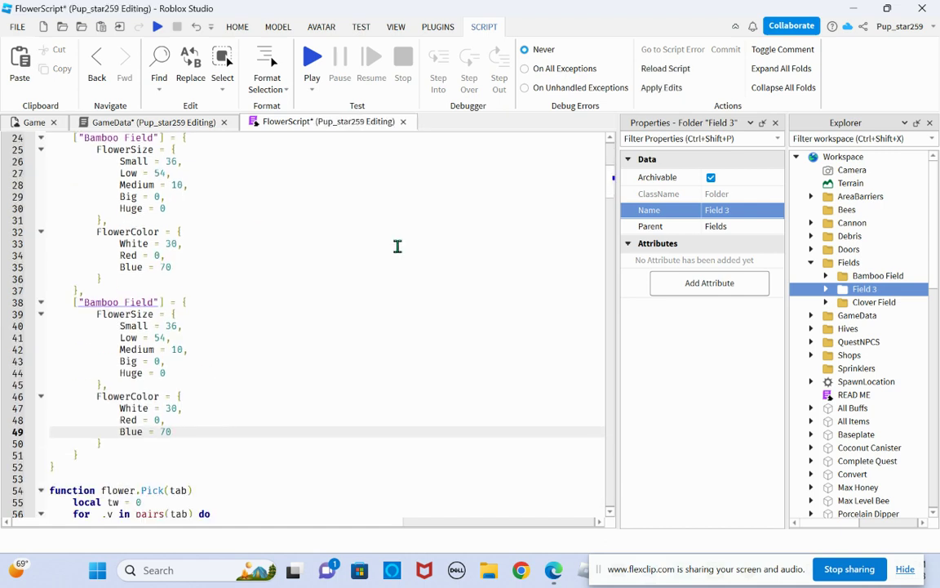
Step: Rename the duplicated flower field block's key as "Field 3", using the name copied from the folder
{"action": "left_click", "coordinate": [739, 214]}
{"action": "key", "text": "ctrl+c"}
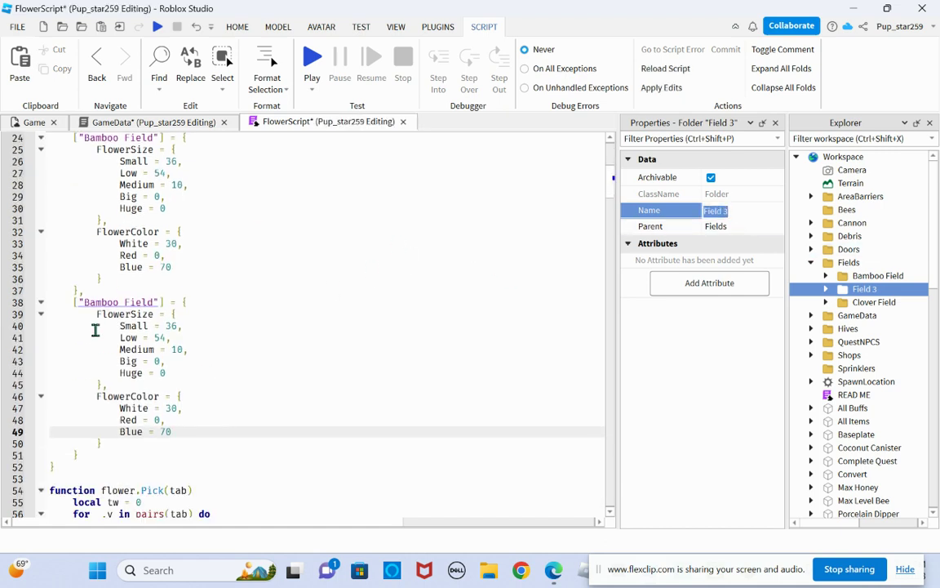
{"action": "left_click_drag", "start_coordinate": [155, 302], "coordinate": [82, 306]}
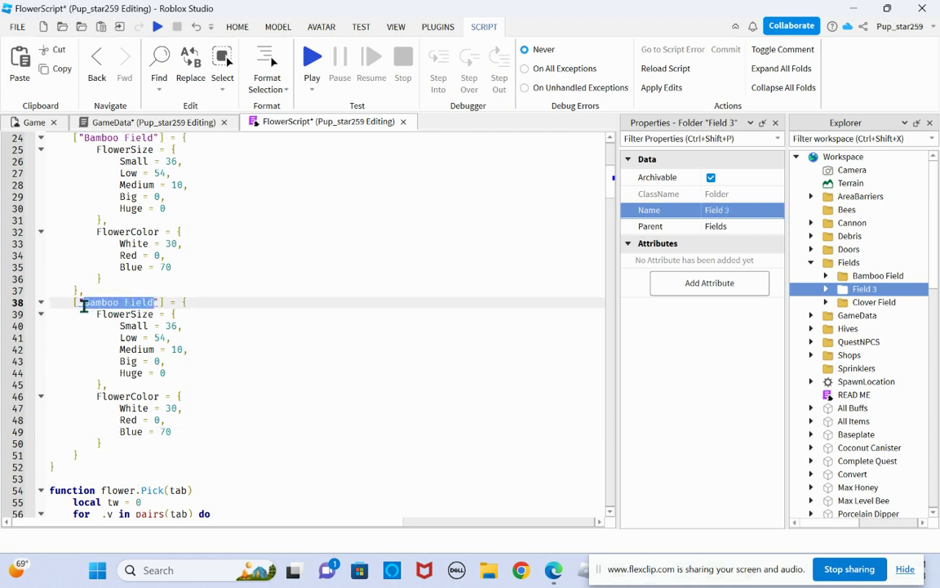
{"action": "key", "text": "ctrl+v"}
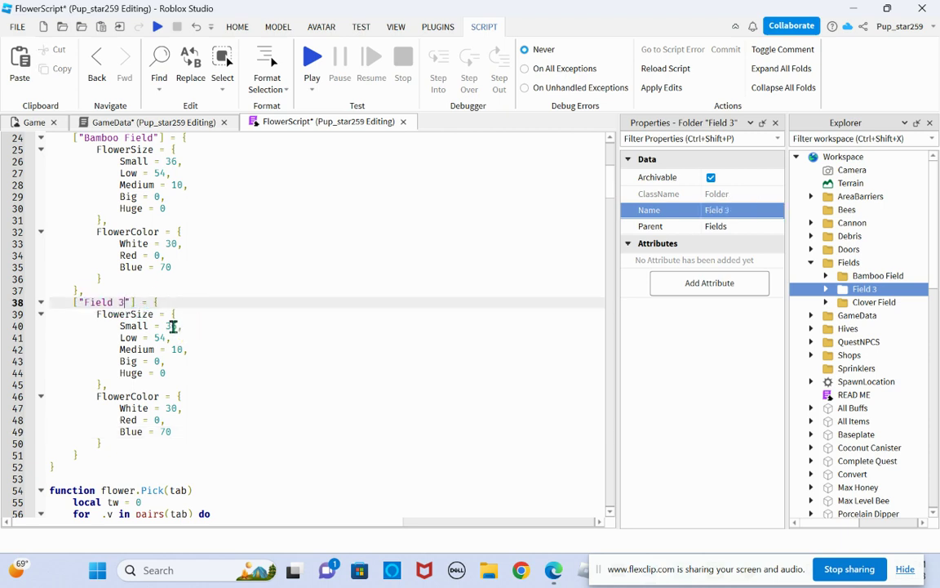
Step: Set Field 3's FlowerSize values to Small 0, Low 50, Medium 46 and Big 4
{"action": "double_click", "coordinate": [171, 326]}
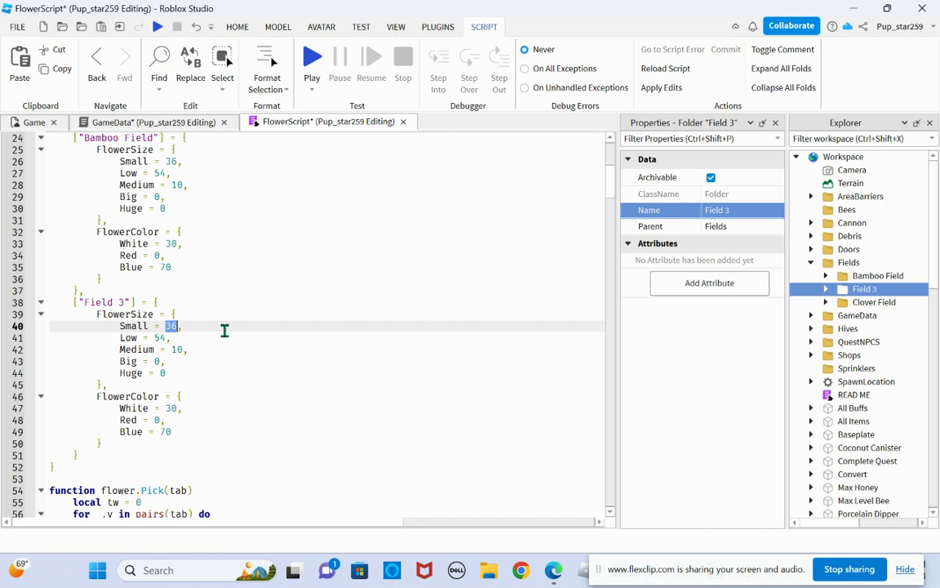
{"action": "type", "text": "0"}
{"action": "double_click", "coordinate": [177, 350]}
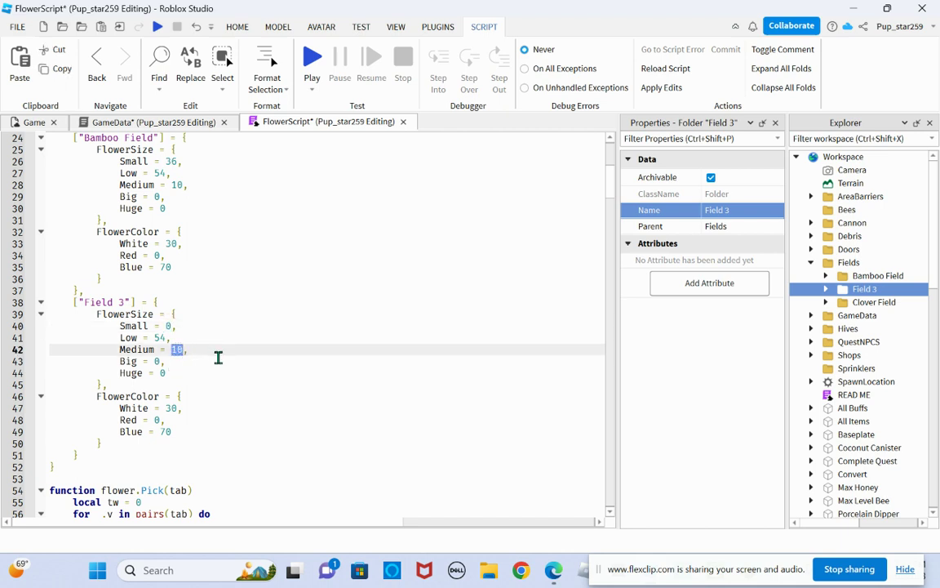
{"action": "type", "text": "4"}
{"action": "key", "text": "BackSpace"}
{"action": "left_click", "coordinate": [164, 337]}
{"action": "left_click_drag", "start_coordinate": [165, 337], "coordinate": [159, 337]}
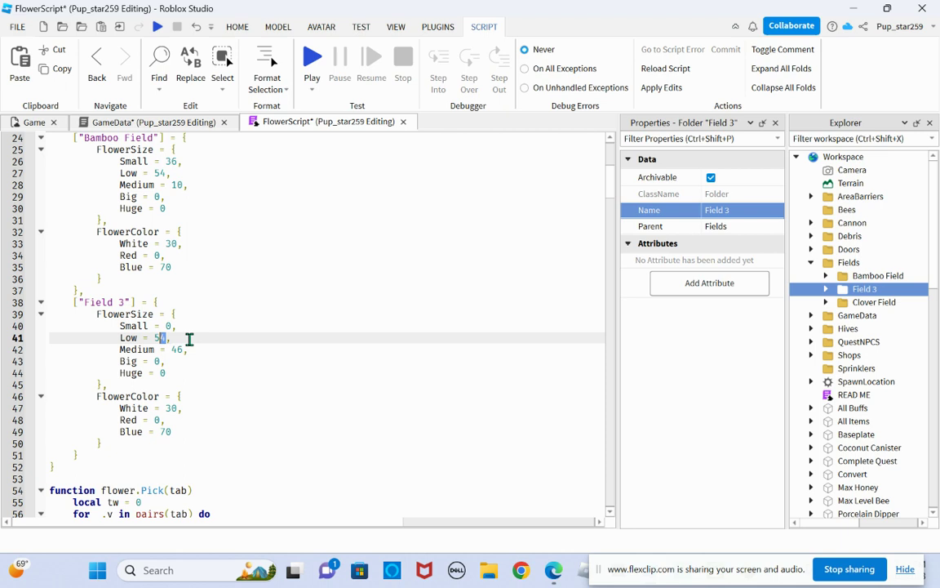
{"action": "type", "text": "0"}
{"action": "double_click", "coordinate": [157, 360]}
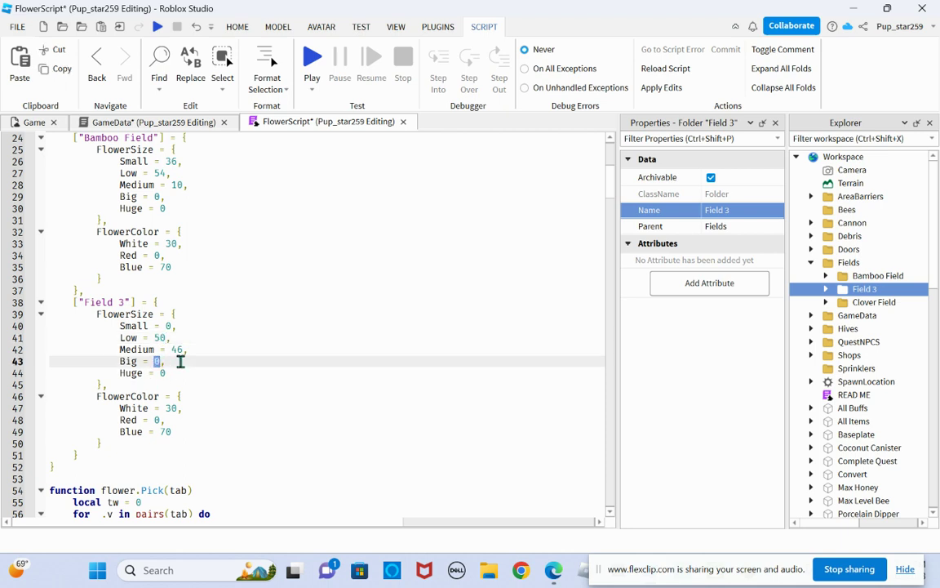
{"action": "type", "text": "4"}
Step: Set Field 3's FlowerColor values to White 0 and Blue 100, and review the edited field blocks
{"action": "left_click", "coordinate": [173, 408]}
{"action": "double_click", "coordinate": [171, 408]}
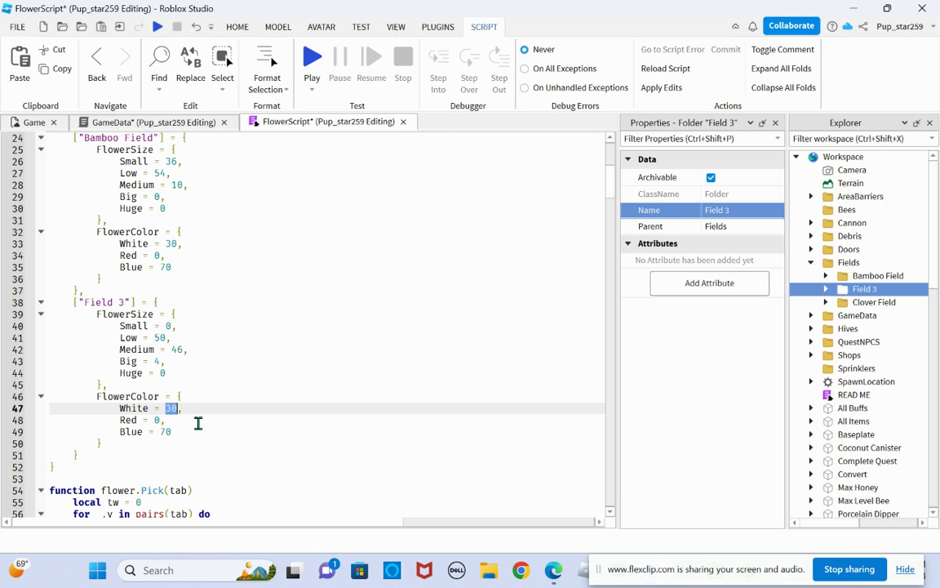
{"action": "type", "text": "0"}
{"action": "double_click", "coordinate": [165, 431]}
{"action": "type", "text": "1"}
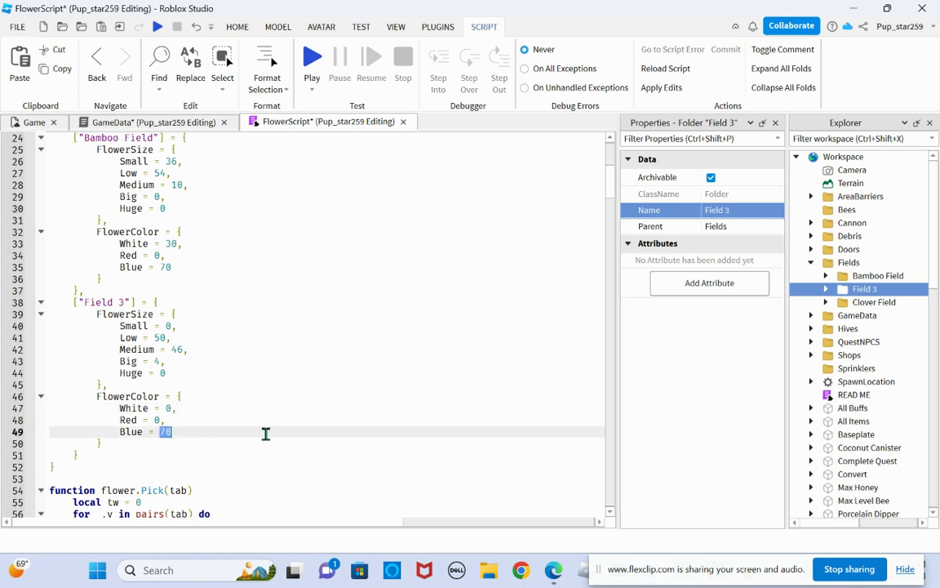
{"action": "type", "text": "00"}
{"action": "scroll", "coordinate": [272, 165], "scroll_direction": "up", "scroll_amount": 2}
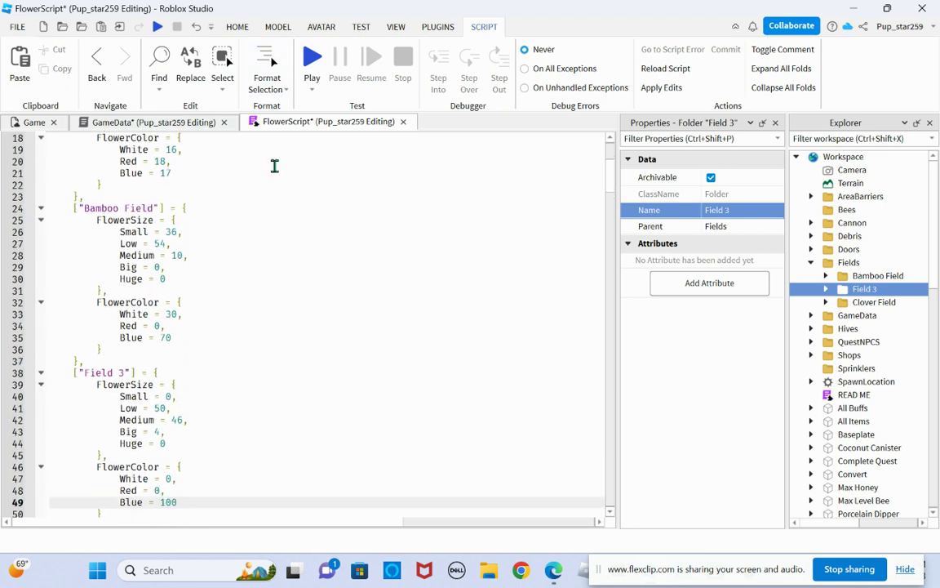
{"action": "scroll", "coordinate": [65, 192], "scroll_direction": "up", "scroll_amount": 1}
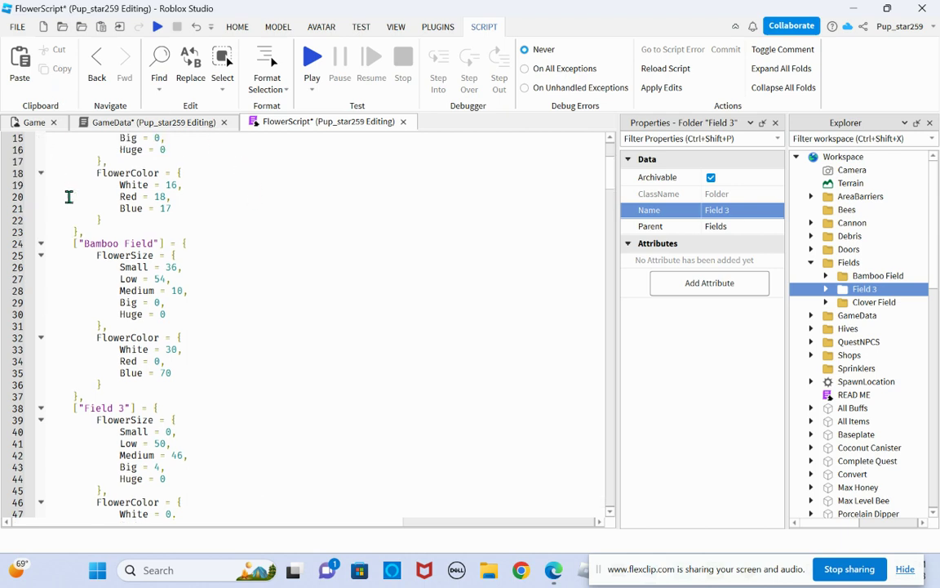
{"action": "scroll", "coordinate": [69, 198], "scroll_direction": "down", "scroll_amount": 4}
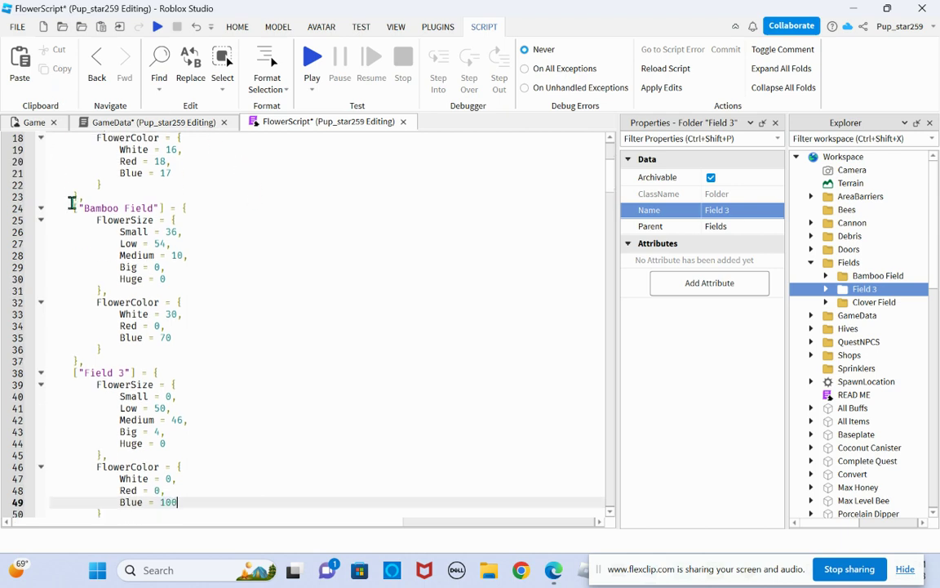
Step: Playtest the game from the 3D scene and look at the Basic Info page of the Game Settings
{"action": "left_click", "coordinate": [34, 123]}
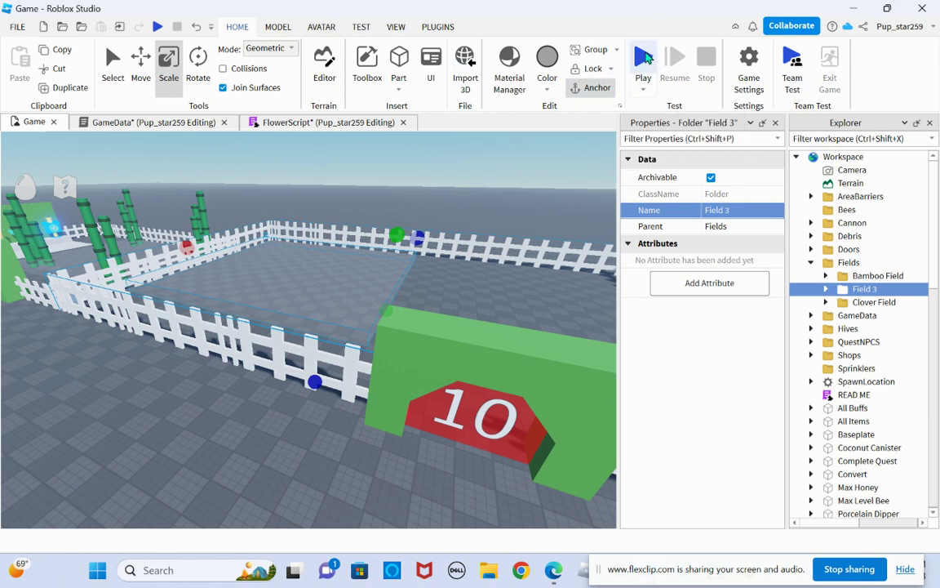
{"action": "left_click", "coordinate": [644, 58]}
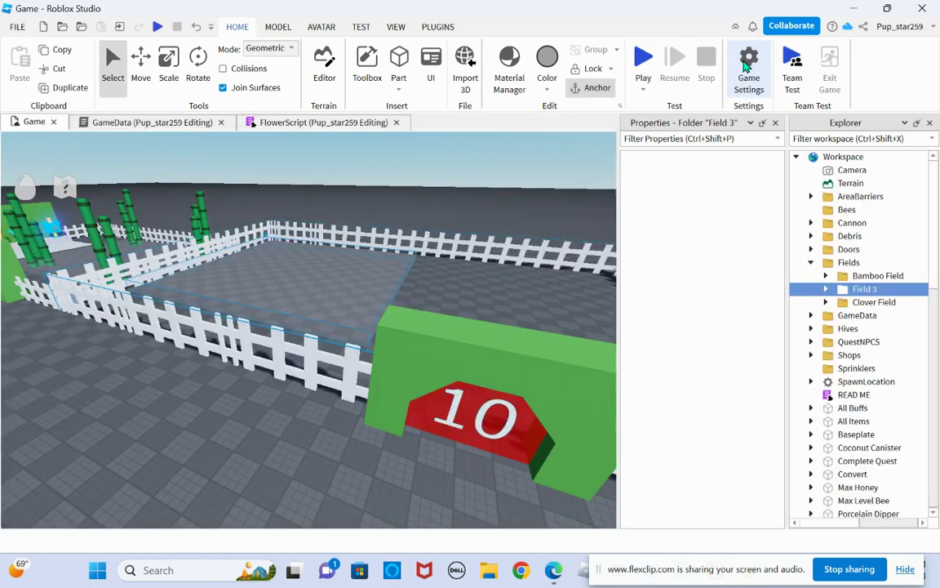
{"action": "left_click", "coordinate": [746, 70]}
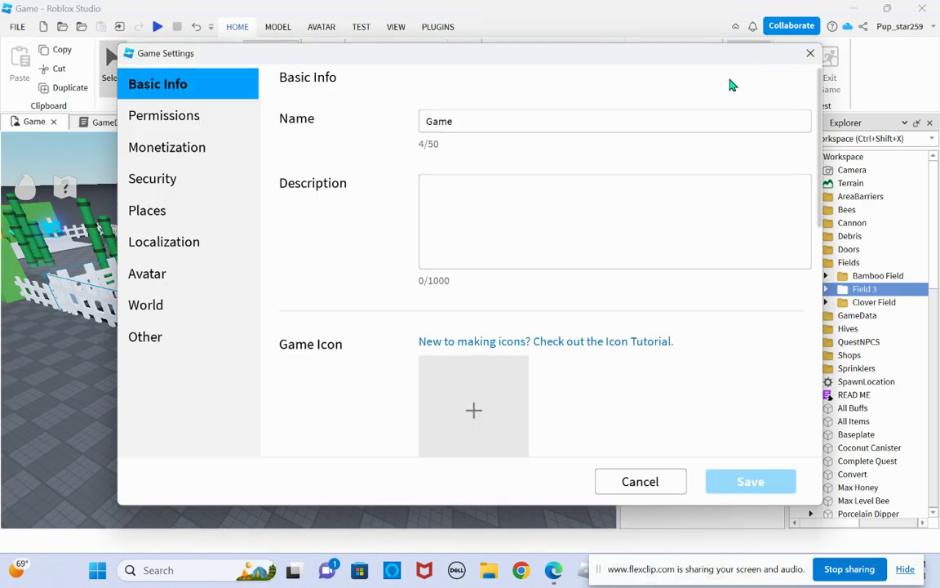
{"action": "left_click", "coordinate": [807, 54]}
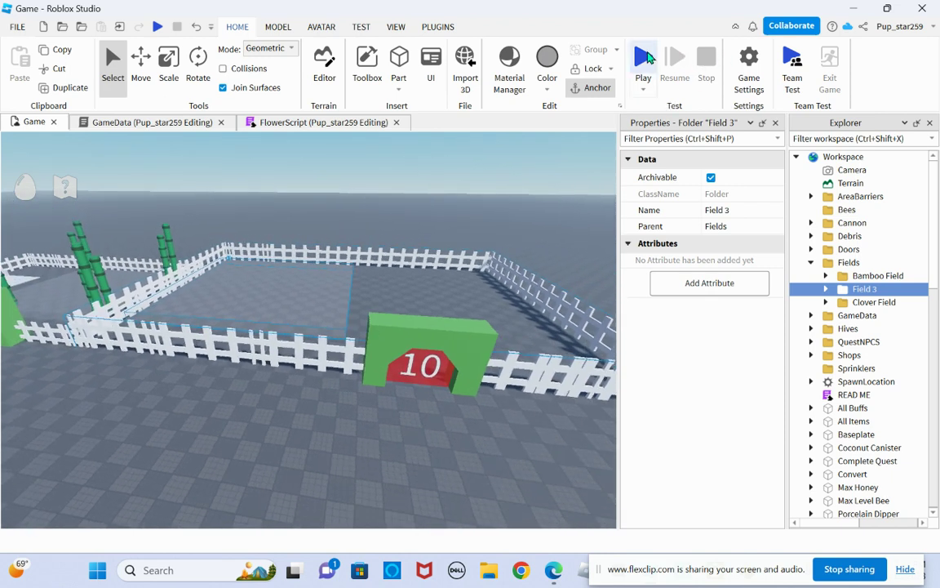
Step: Run the game for a playtest and review the Field 3 entries in the FlowerScript and GameData scripts
{"action": "left_click", "coordinate": [644, 58]}
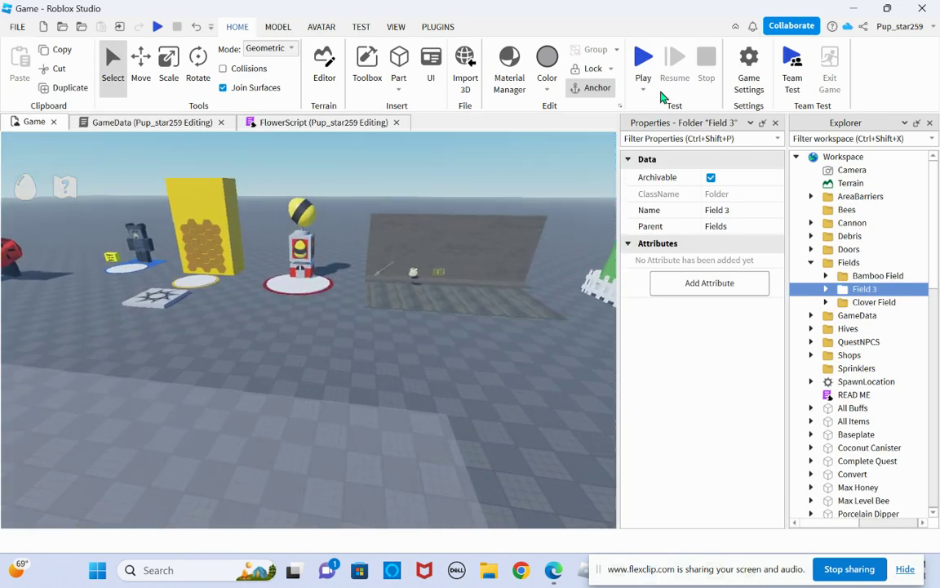
{"action": "left_click", "coordinate": [643, 57]}
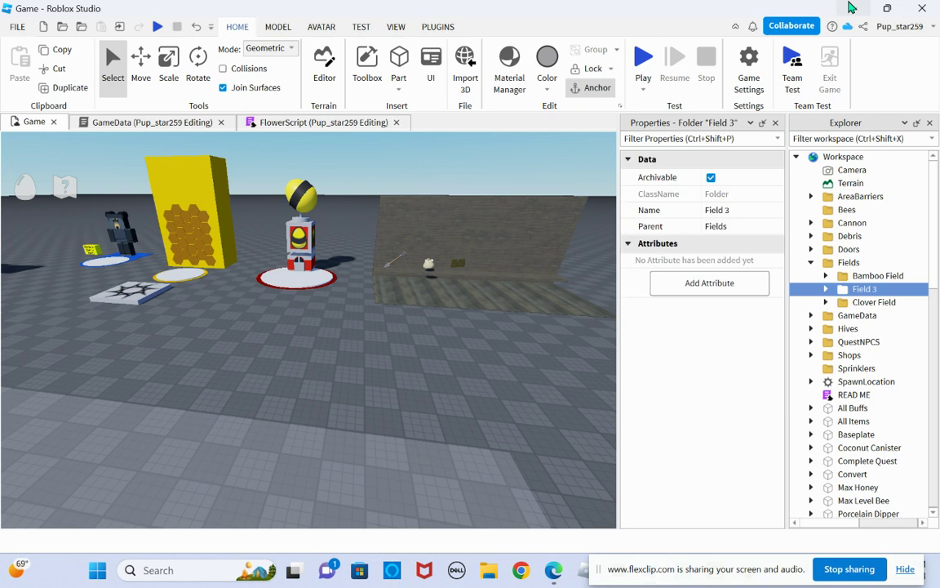
{"action": "right_click_drag", "start_coordinate": [396, 251], "coordinate": [405, 262]}
{"action": "left_click", "coordinate": [310, 121]}
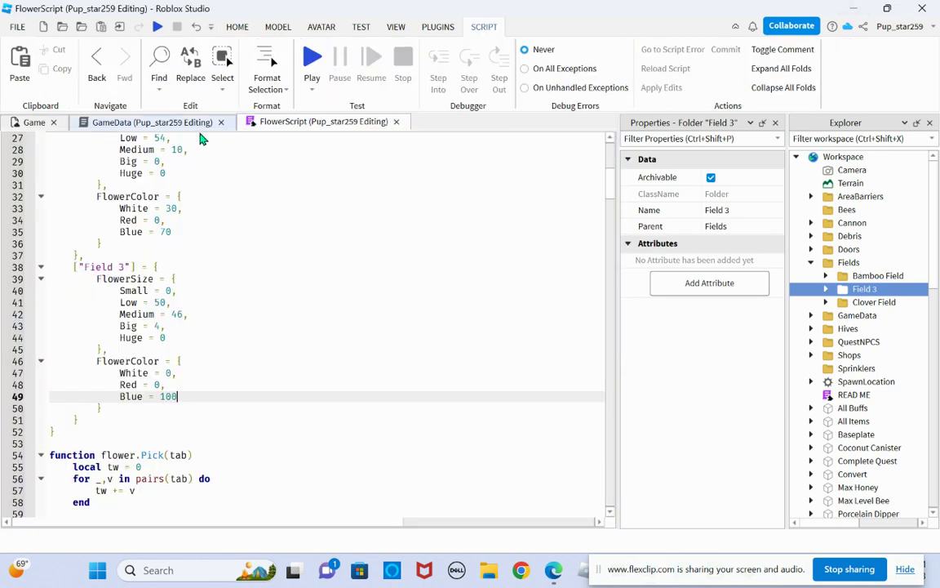
{"action": "left_click", "coordinate": [132, 121]}
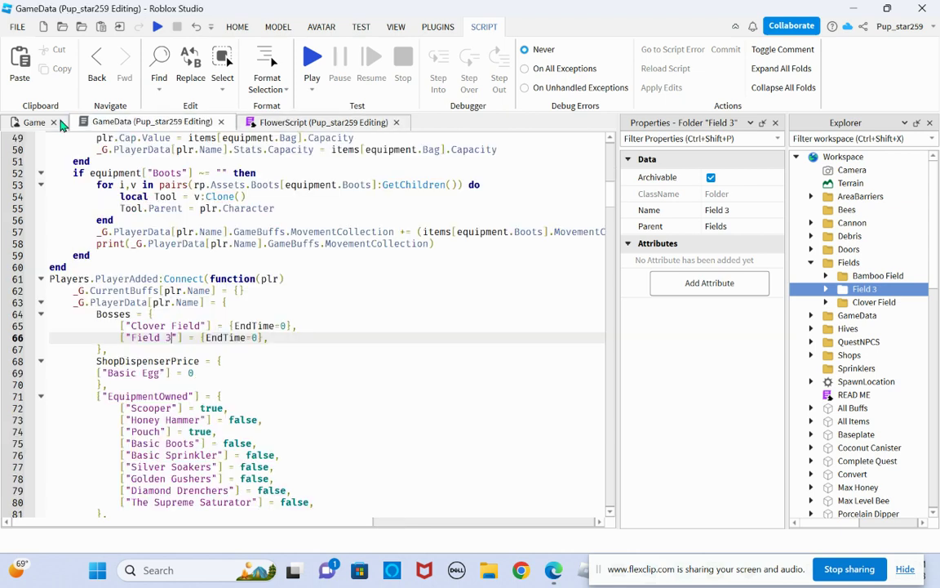
{"action": "left_click", "coordinate": [15, 120]}
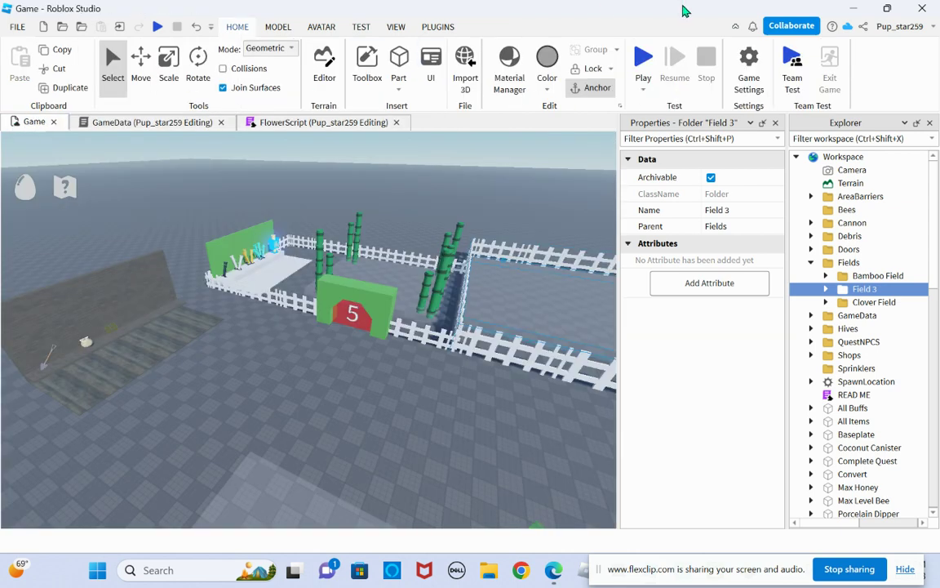
Step: Start a new playtest and walk the character to the test blocks to equip the Coconut Canister
{"action": "left_click", "coordinate": [643, 65]}
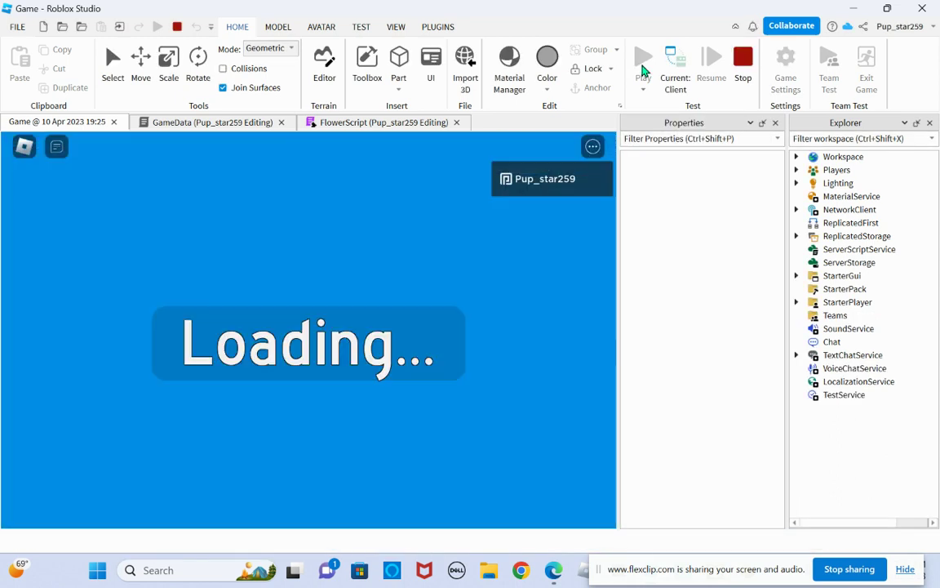
{"action": "key", "text": "d"}
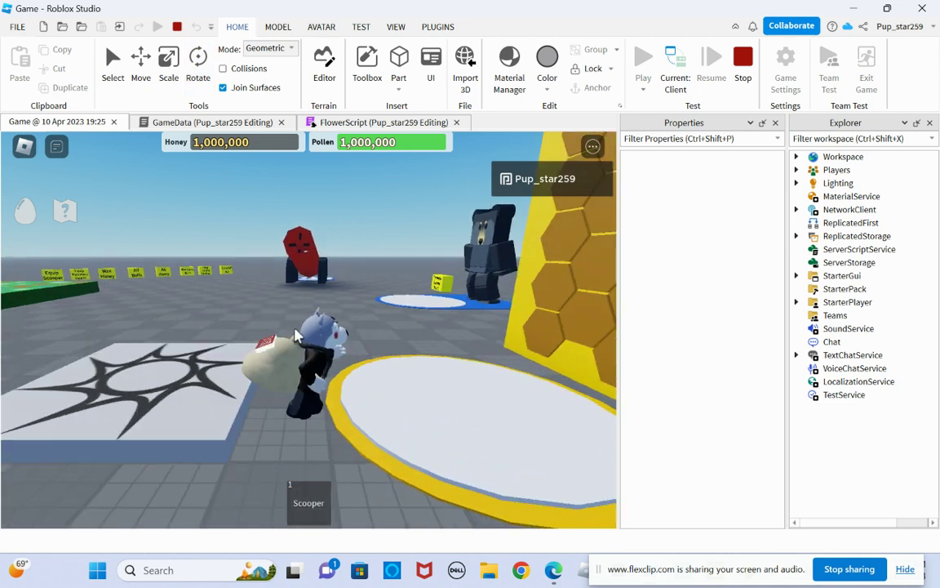
{"action": "key", "text": "w"}
{"action": "right_click_drag", "start_coordinate": [296, 307], "coordinate": [300, 330]}
{"action": "key", "text": "w"}
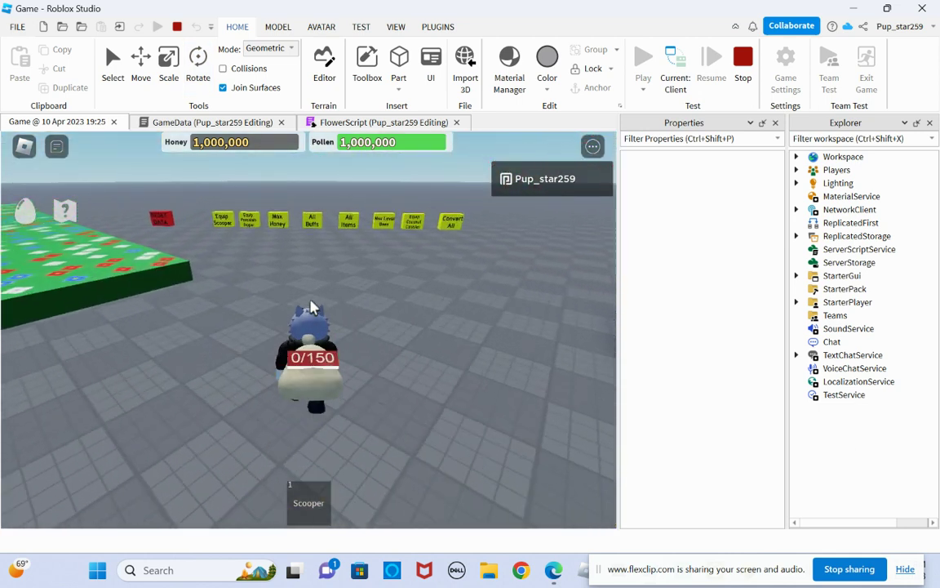
{"action": "key", "text": "w"}
{"action": "right_click_drag", "start_coordinate": [368, 357], "coordinate": [353, 368]}
{"action": "key", "text": "w"}
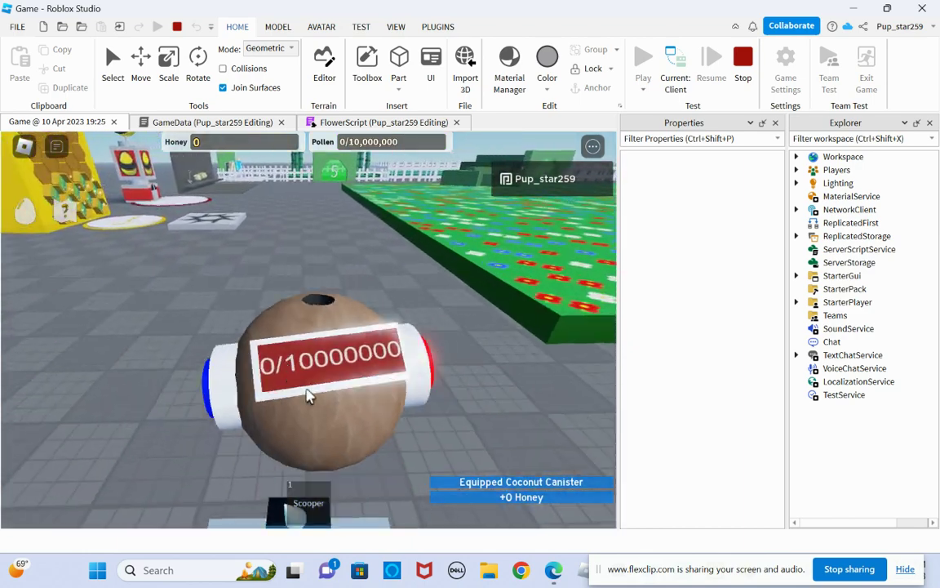
Step: Equip the Scooper, walk the character into Field 3 and test collecting pollen from its blue flowers
{"action": "left_click", "coordinate": [301, 509]}
{"action": "key", "text": "w"}
{"action": "scroll", "coordinate": [303, 436], "scroll_direction": "down", "scroll_amount": 1}
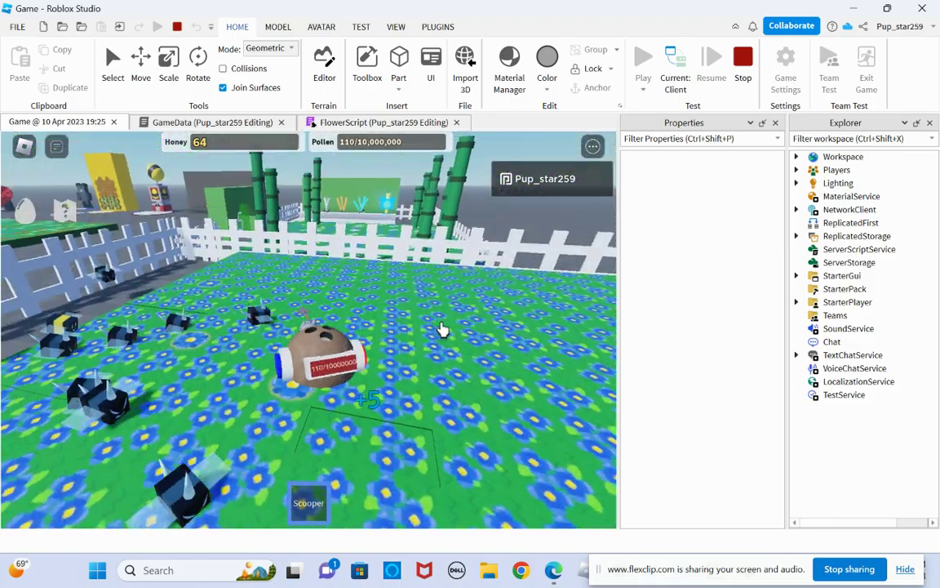
{"action": "key", "text": "w"}
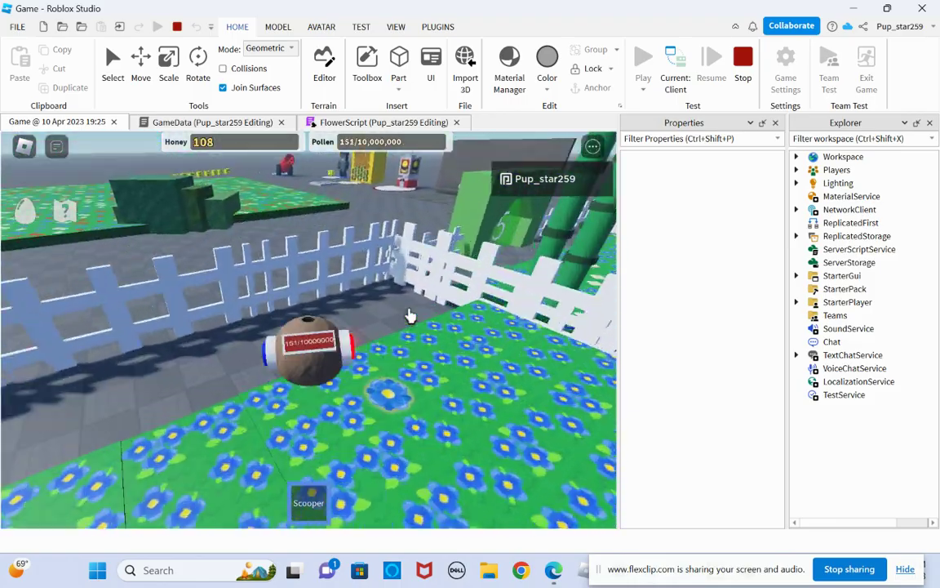
{"action": "key", "text": "space"}
{"action": "key", "text": "1"}
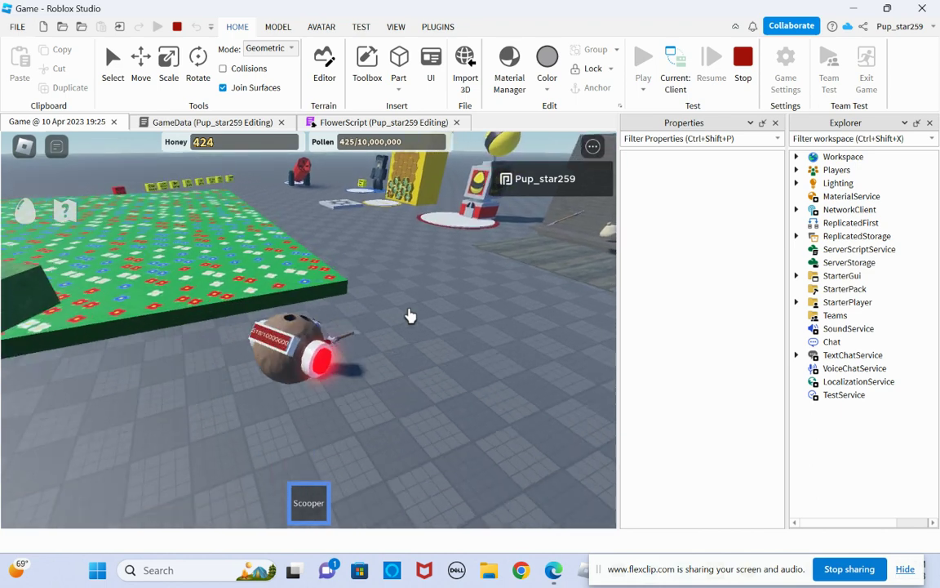
Step: Walk the character back past the hive to the test blocks and equip the Porcelain Dipper
{"action": "key", "text": "w"}
{"action": "key", "text": "w"}
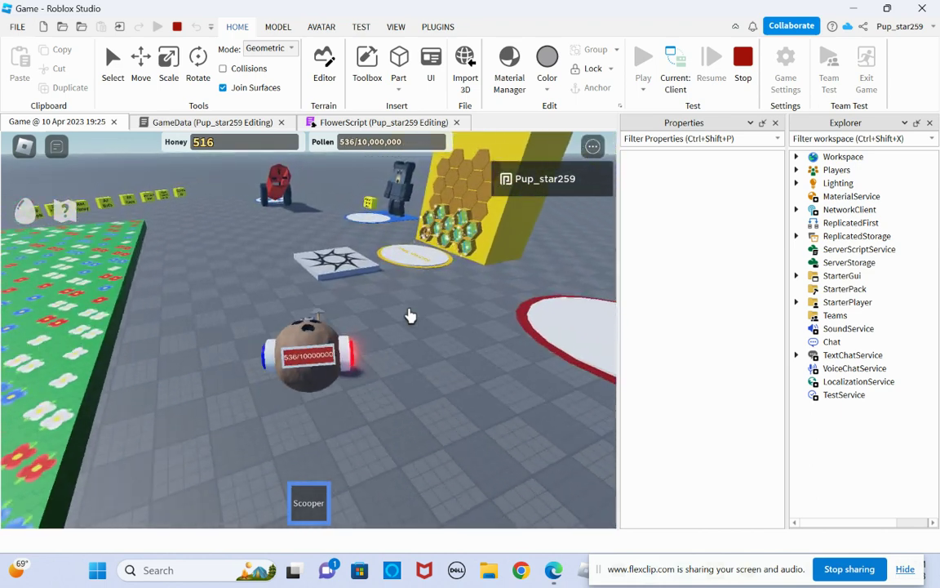
{"action": "key", "text": "a"}
{"action": "key", "text": "w"}
{"action": "right_click_drag", "start_coordinate": [397, 355], "coordinate": [401, 330]}
{"action": "key", "text": "a"}
{"action": "key", "text": "w"}
{"action": "key", "text": "a"}
{"action": "key", "text": "w"}
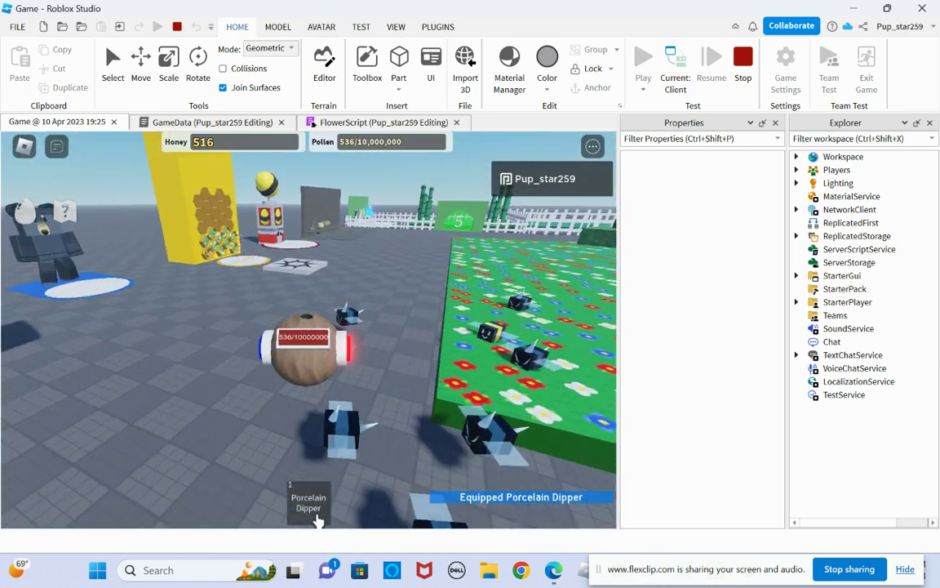
Step: Take out the Porcelain Dipper and walk the character across the clover field and into Field 3
{"action": "left_click", "coordinate": [314, 501]}
{"action": "key", "text": "w"}
{"action": "right_click_drag", "start_coordinate": [392, 325], "coordinate": [392, 332]}
{"action": "key", "text": "space"}
{"action": "key", "text": "w"}
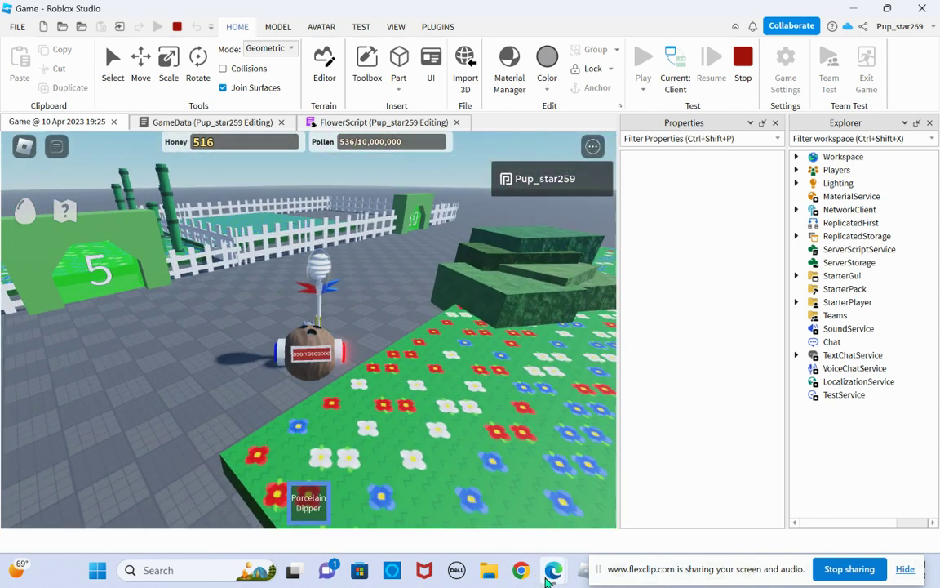
{"action": "left_click", "coordinate": [553, 570]}
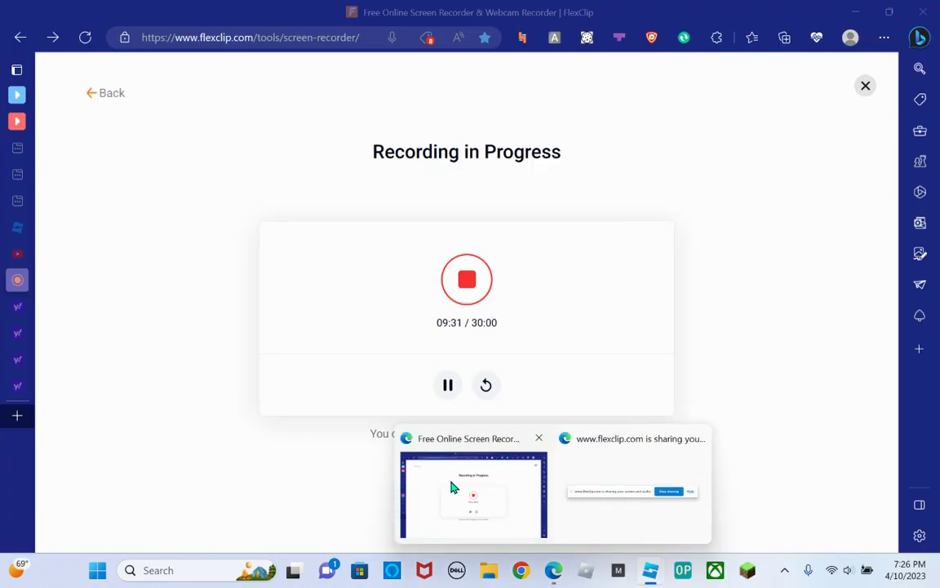
{"action": "left_click", "coordinate": [378, 296]}
{"action": "key", "text": "w"}
{"action": "key", "text": "w"}
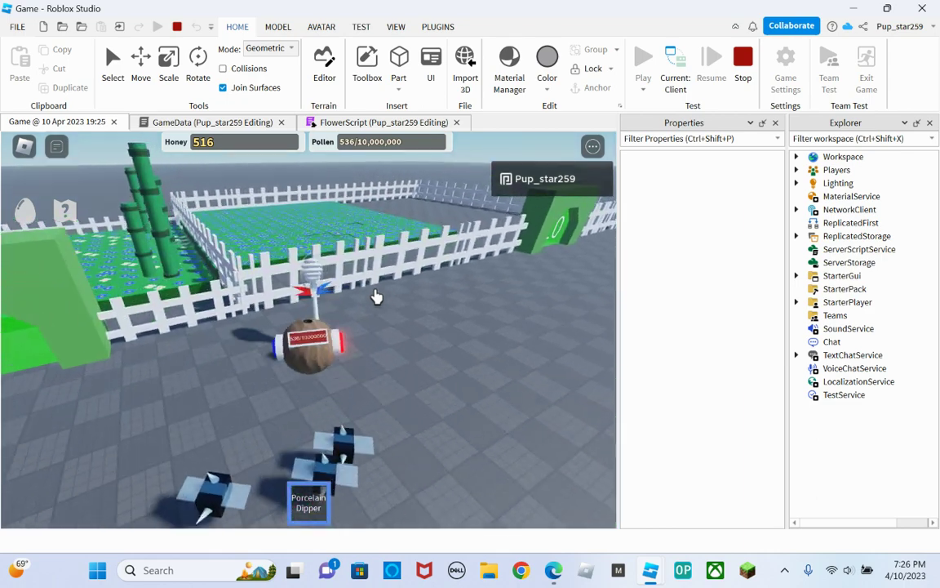
{"action": "key", "text": "w"}
{"action": "left_click", "coordinate": [353, 306]}
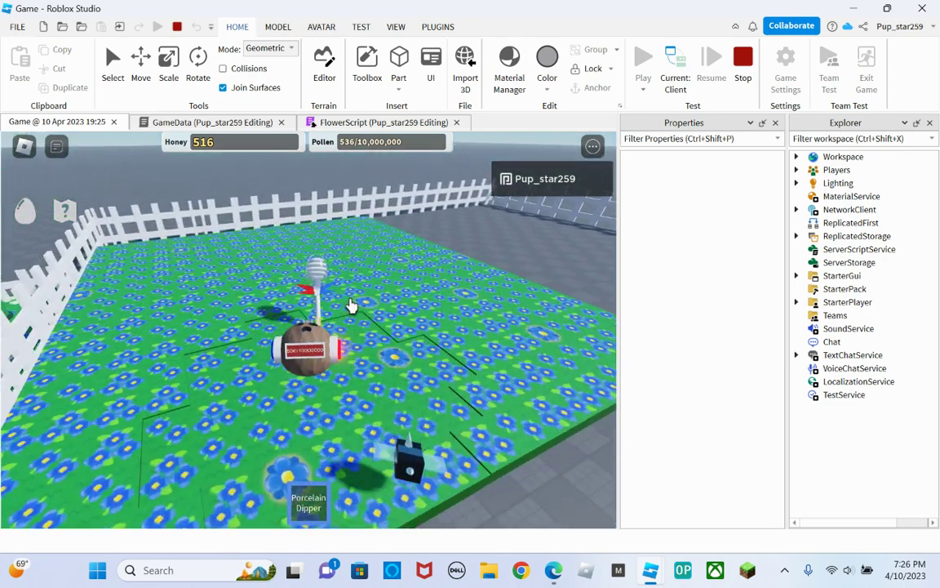
Step: Test collecting pollen all around Field 3 with the Porcelain Dipper, and end the playtest
{"action": "left_click", "coordinate": [355, 315]}
{"action": "key", "text": "d"}
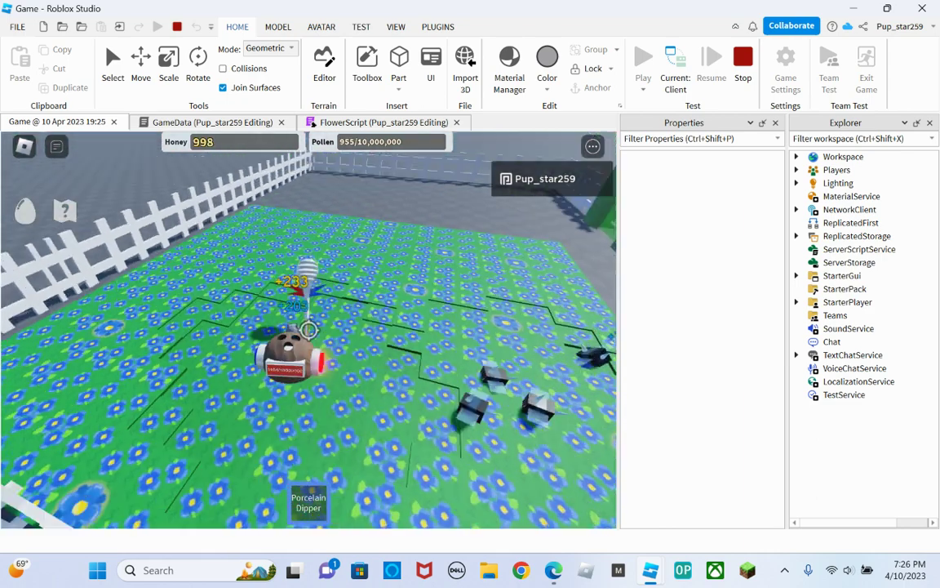
{"action": "left_click", "coordinate": [308, 330]}
{"action": "left_click", "coordinate": [309, 330]}
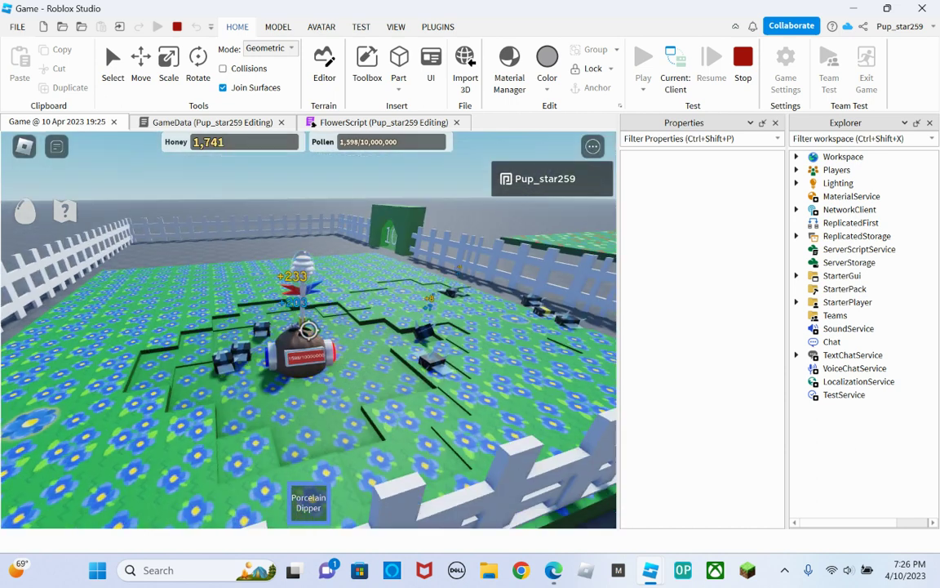
{"action": "key", "text": "s"}
{"action": "left_click", "coordinate": [308, 330]}
{"action": "key", "text": "a"}
{"action": "left_click", "coordinate": [309, 330]}
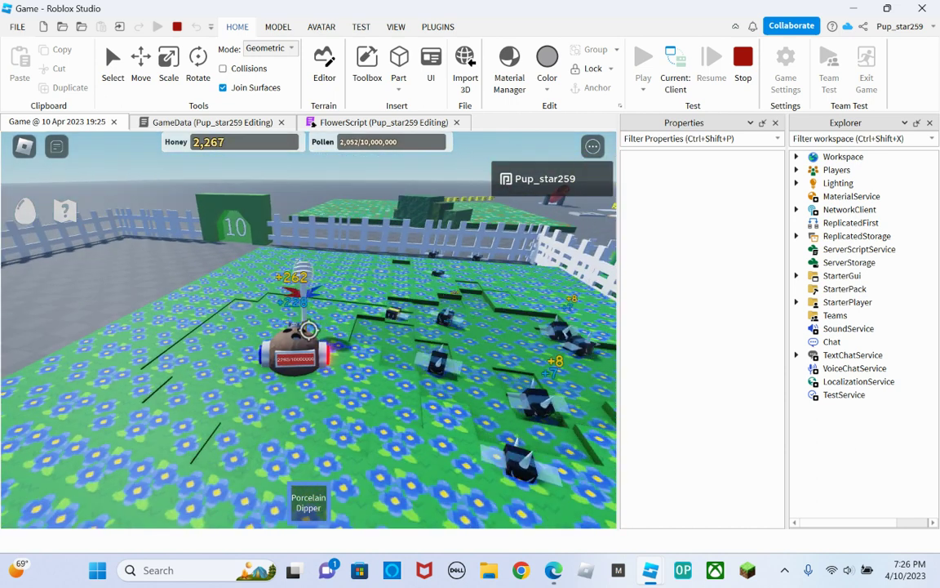
{"action": "left_click", "coordinate": [308, 329]}
{"action": "left_click", "coordinate": [308, 330]}
{"action": "key", "text": "a"}
{"action": "left_click", "coordinate": [308, 329]}
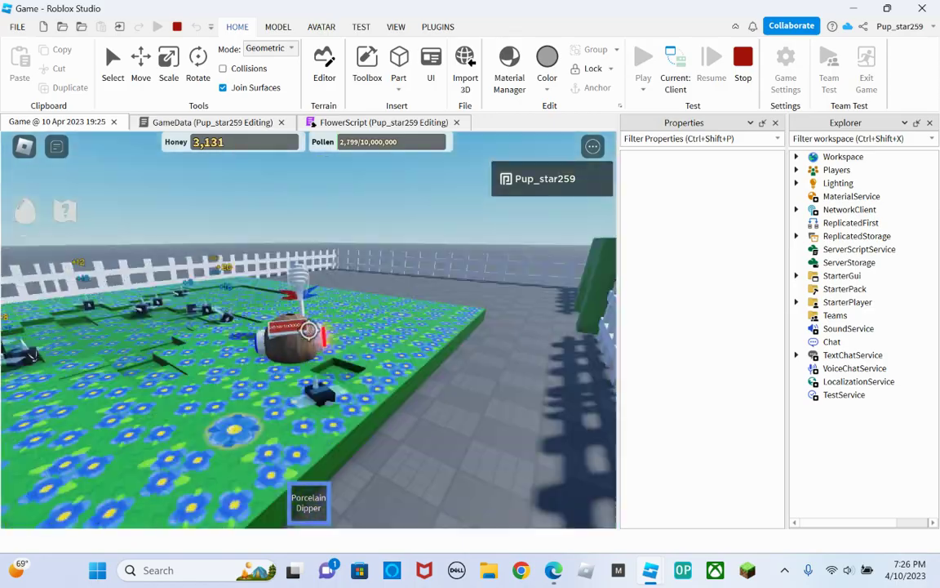
{"action": "left_click", "coordinate": [308, 330]}
{"action": "left_click", "coordinate": [309, 330]}
{"action": "key", "text": "a"}
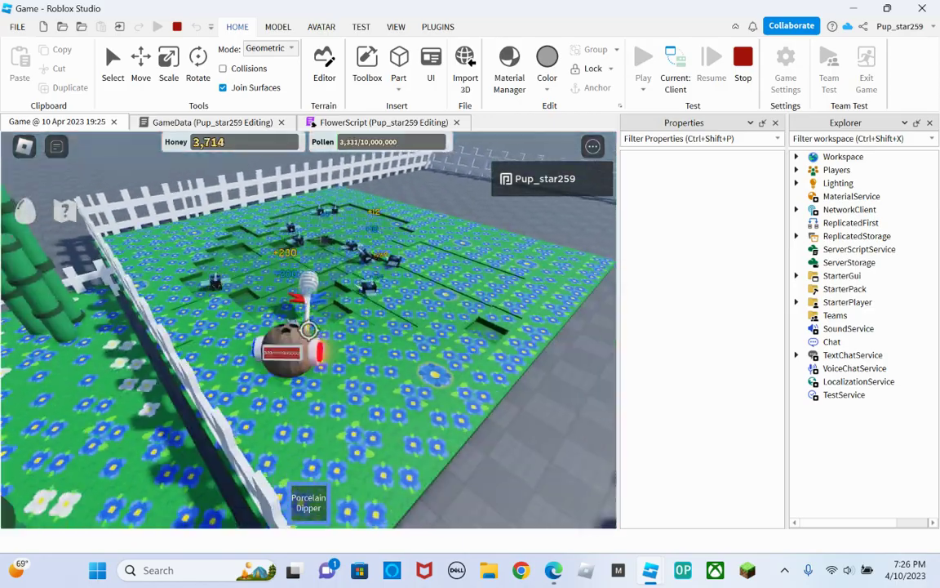
{"action": "key", "text": "d"}
{"action": "left_click", "coordinate": [308, 330]}
{"action": "left_click", "coordinate": [309, 330]}
{"action": "key", "text": "a"}
{"action": "left_click", "coordinate": [308, 330]}
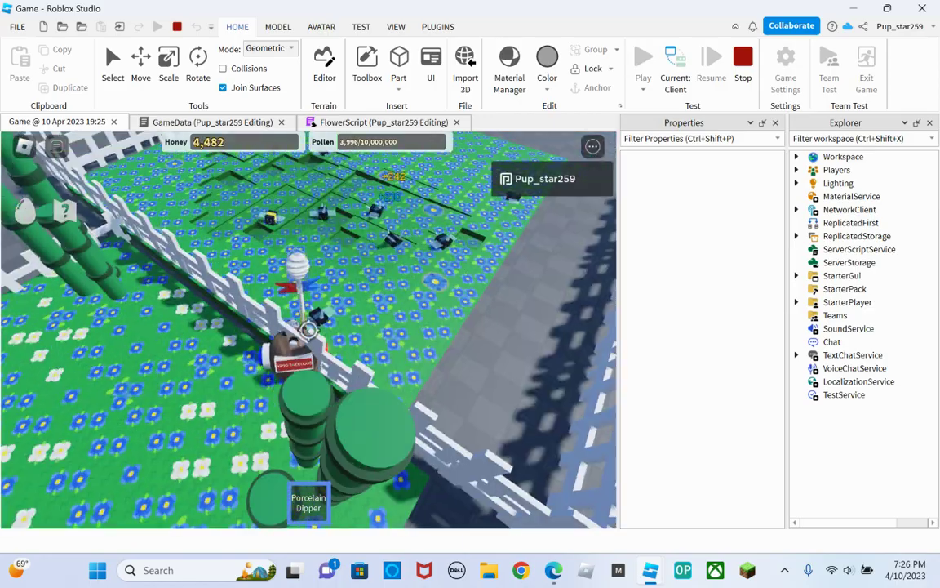
{"action": "left_click", "coordinate": [308, 330]}
{"action": "left_click", "coordinate": [308, 330]}
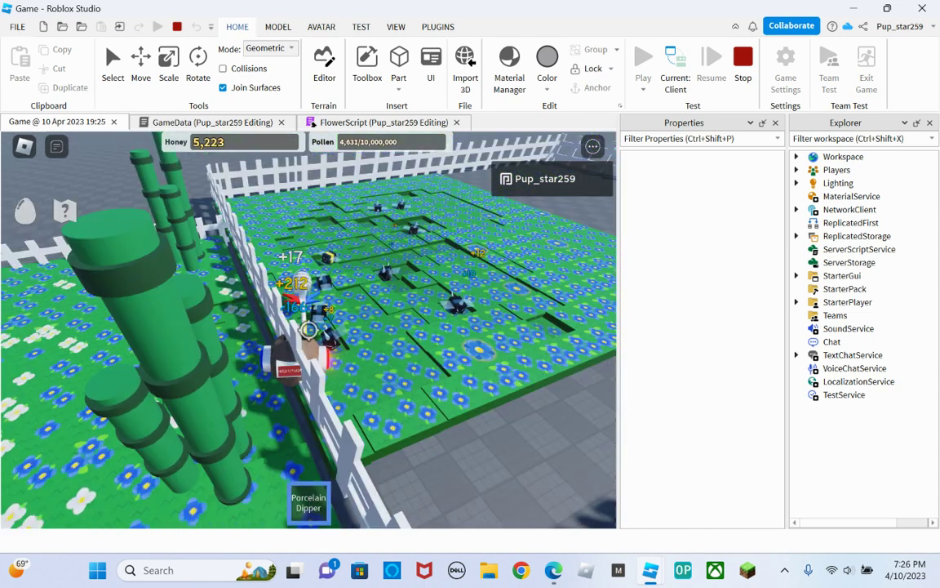
{"action": "key", "text": "d"}
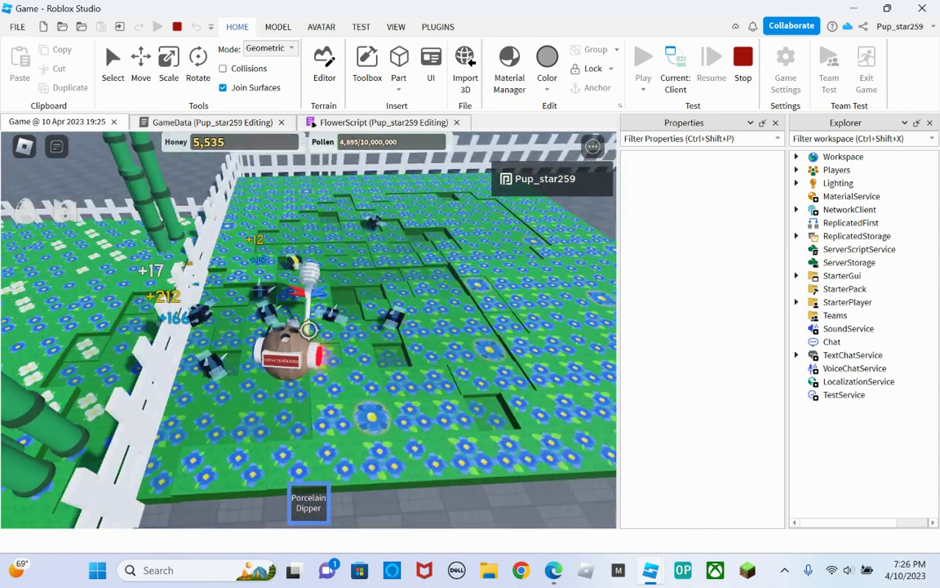
{"action": "key", "text": "s"}
{"action": "left_click", "coordinate": [308, 329]}
{"action": "key", "text": "w"}
{"action": "left_click", "coordinate": [308, 330]}
{"action": "left_click", "coordinate": [309, 330]}
{"action": "key", "text": "w"}
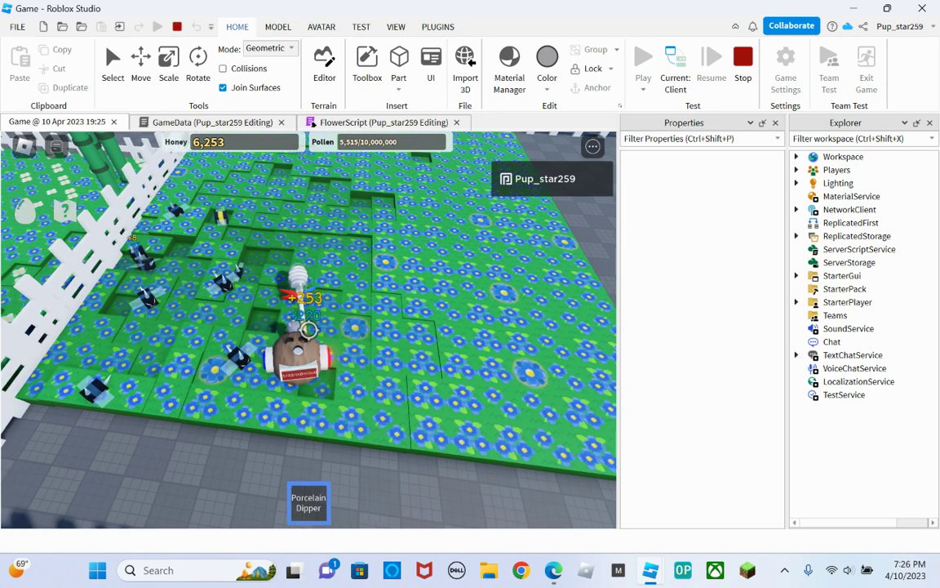
{"action": "key", "text": "w"}
{"action": "left_click", "coordinate": [309, 329]}
{"action": "left_click", "coordinate": [309, 329]}
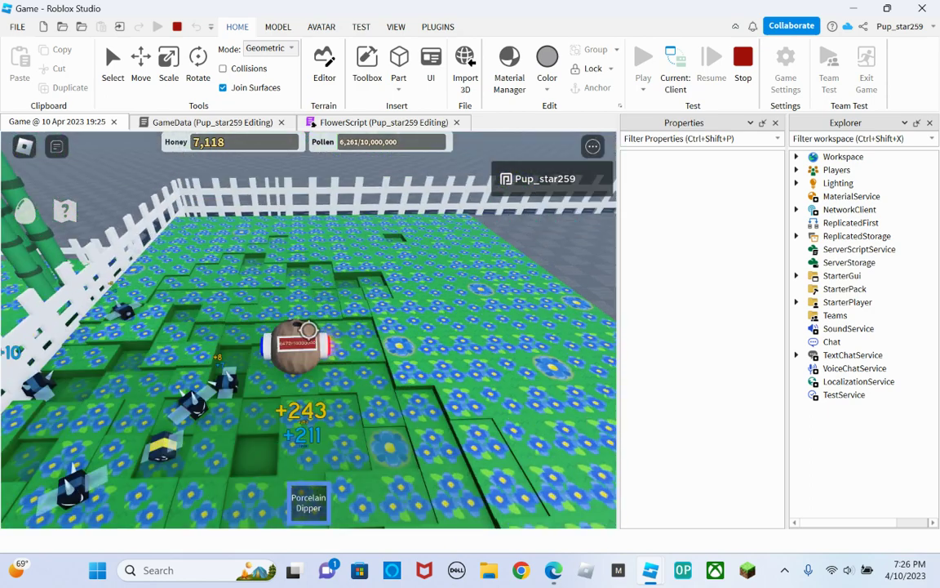
{"action": "left_click", "coordinate": [308, 330]}
{"action": "key", "text": "w"}
{"action": "left_click", "coordinate": [309, 330]}
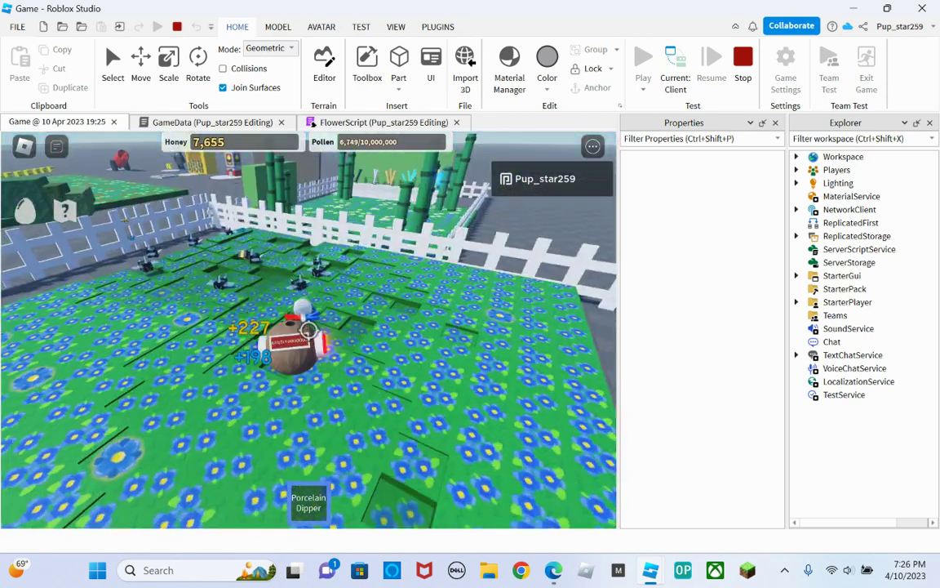
{"action": "key", "text": "w"}
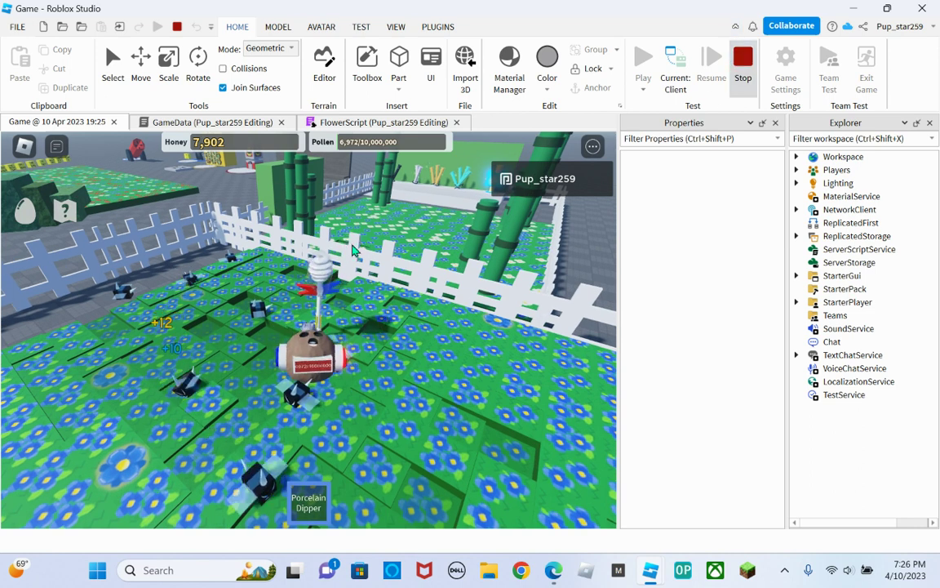
{"action": "key", "text": "shift+F5"}
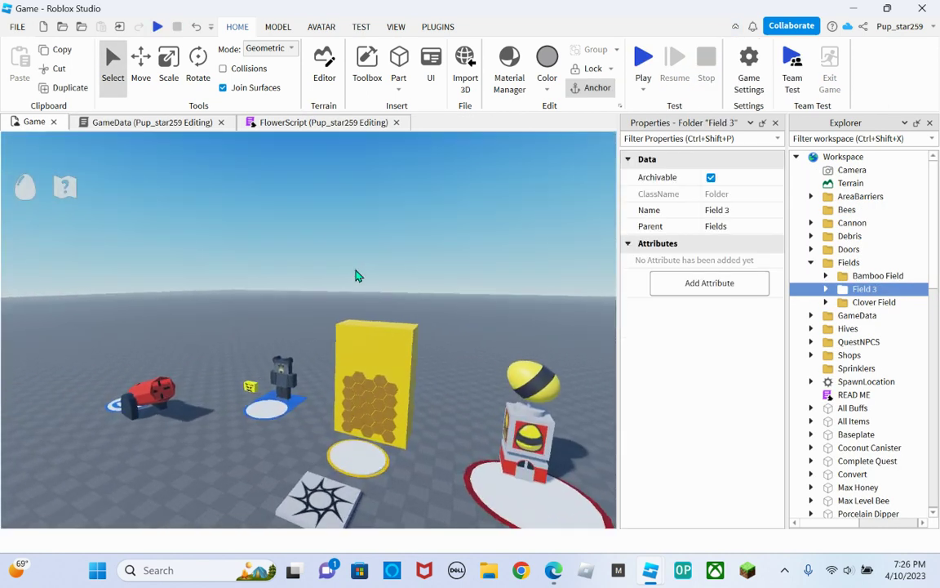
Step: Examine the hive's slots up close to find which comb cell has the highest slot number
{"action": "right_click_drag", "start_coordinate": [356, 276], "coordinate": [355, 268]}
{"action": "scroll", "coordinate": [355, 269], "scroll_direction": "up", "scroll_amount": 4}
{"action": "left_click", "coordinate": [406, 249]}
{"action": "scroll", "coordinate": [411, 199], "scroll_direction": "up", "scroll_amount": 4}
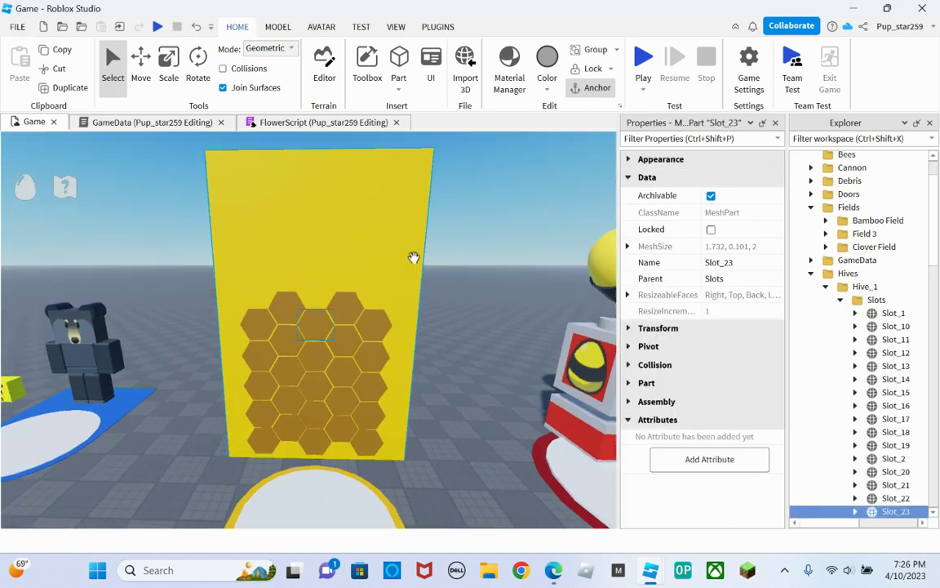
{"action": "scroll", "coordinate": [266, 290], "scroll_direction": "down", "scroll_amount": 3}
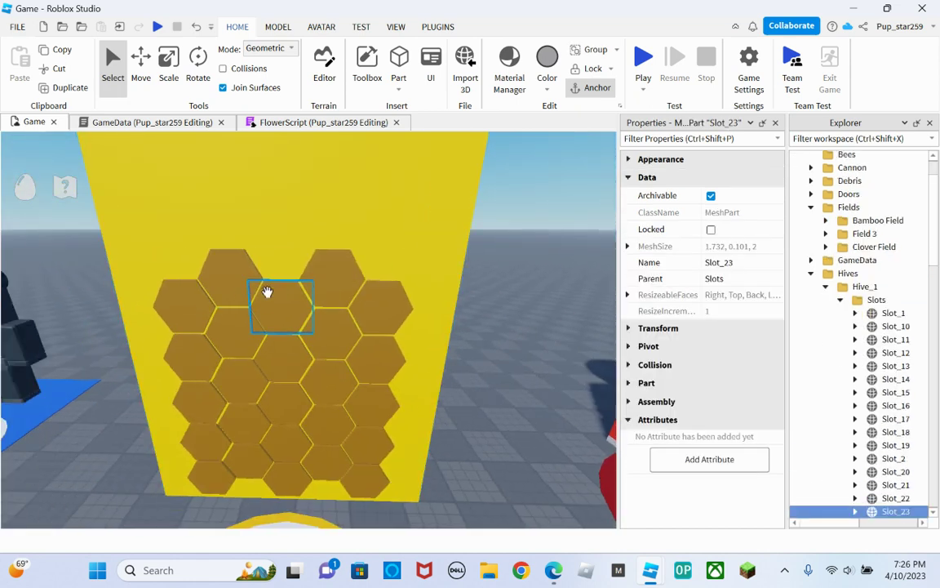
{"action": "left_click", "coordinate": [362, 267]}
{"action": "left_click", "coordinate": [369, 295]}
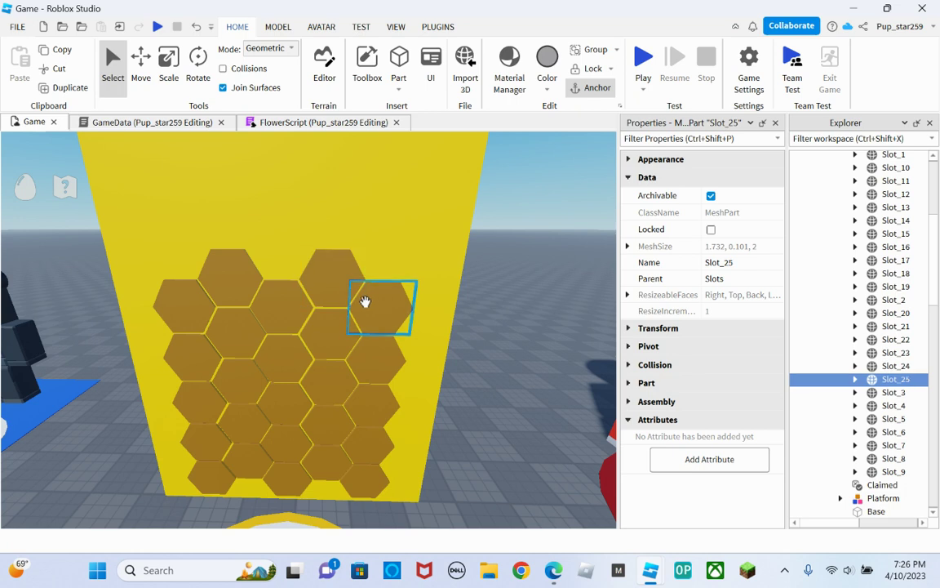
{"action": "left_click", "coordinate": [283, 295]}
Step: Duplicate Slot_25, move the copy onto the empty area above the middle of the comb, and rename it Slot_26
{"action": "left_click", "coordinate": [379, 300]}
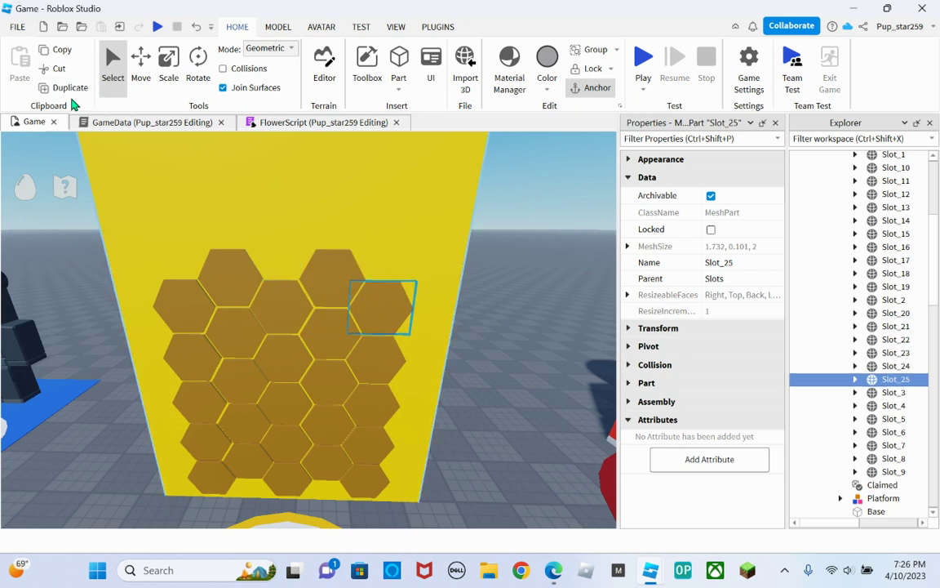
{"action": "left_click", "coordinate": [71, 87]}
{"action": "left_click", "coordinate": [140, 74]}
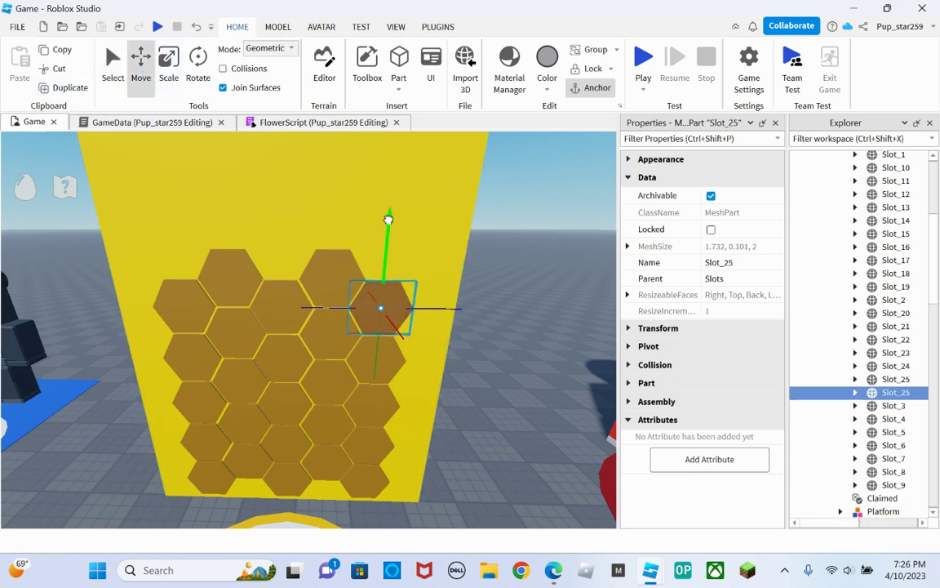
{"action": "left_click_drag", "start_coordinate": [393, 236], "coordinate": [401, 119]}
{"action": "left_click_drag", "start_coordinate": [463, 214], "coordinate": [358, 212]}
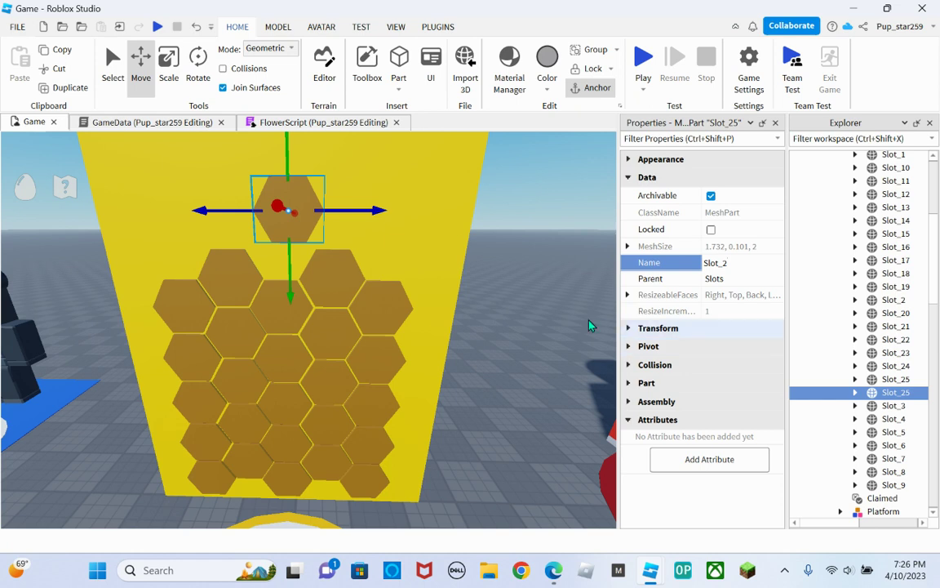
Step: Start a playtest, walk the character to the hive and claim it
{"action": "left_click", "coordinate": [643, 61]}
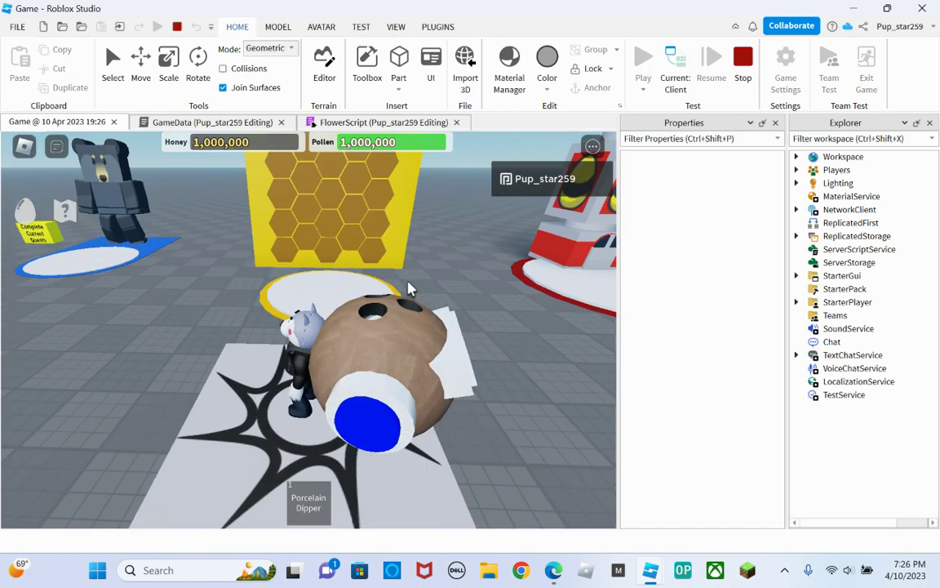
{"action": "right_click_drag", "start_coordinate": [408, 289], "coordinate": [408, 290]}
{"action": "key", "text": "d"}
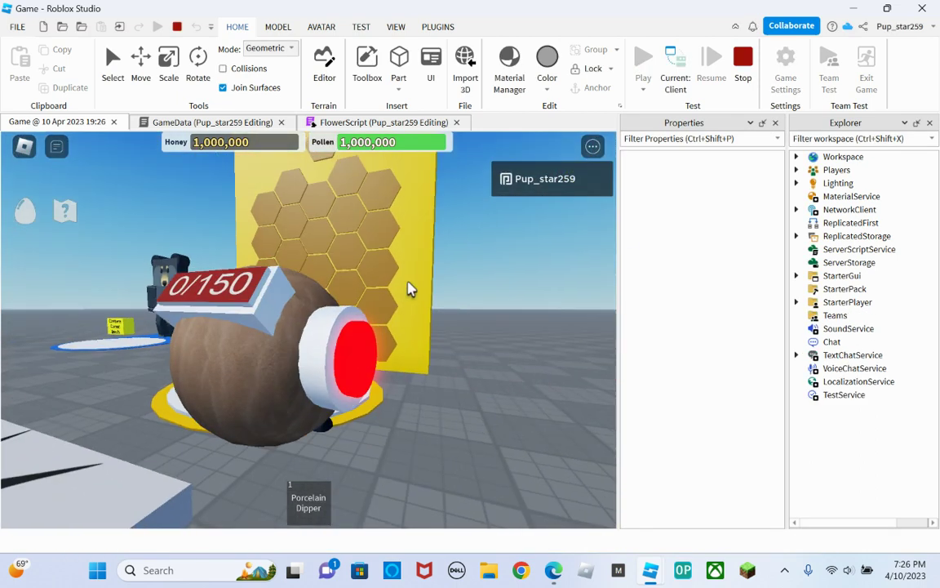
{"action": "key", "text": "w"}
{"action": "key", "text": "e"}
{"action": "key", "text": "s"}
Step: Test hatching a Vicious Bee Egg in the detached slot above the comb, and end the playtest
{"action": "left_click", "coordinate": [25, 211]}
{"action": "key", "text": "d"}
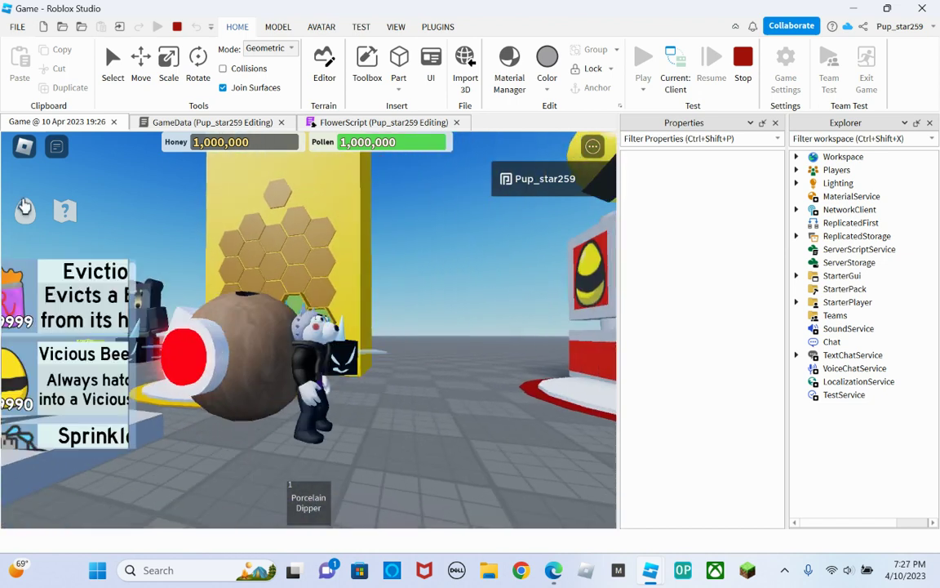
{"action": "left_click_drag", "start_coordinate": [18, 376], "coordinate": [315, 209]}
{"action": "left_click", "coordinate": [318, 213]}
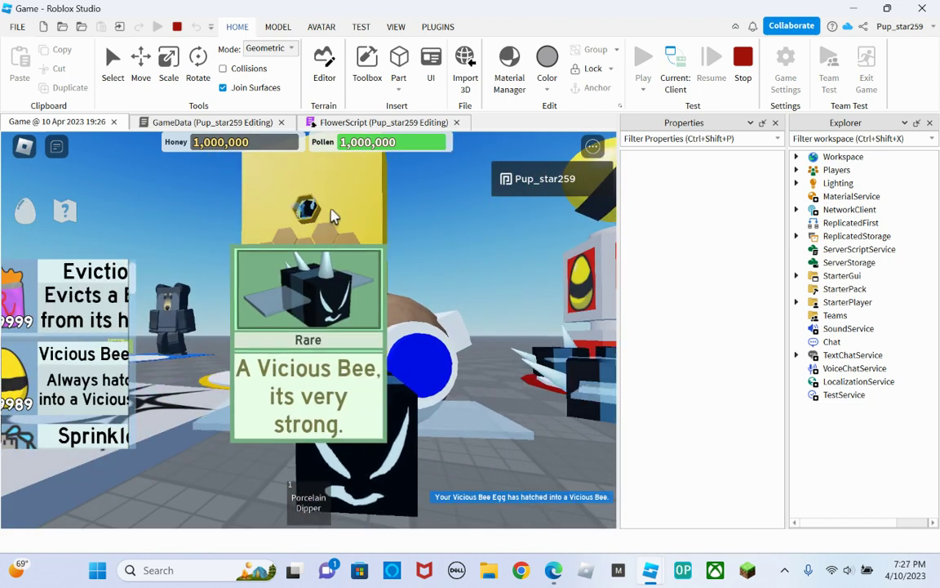
{"action": "left_click", "coordinate": [743, 63]}
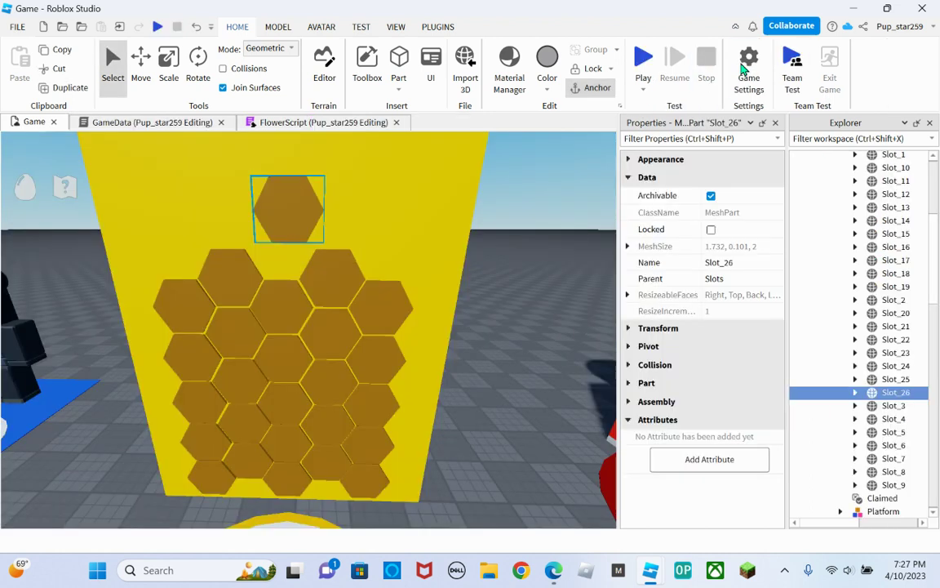
Step: Set the move snapping to 0 studs and fit Slot_26 flush on top of the comb's middle column
{"action": "left_click", "coordinate": [141, 64]}
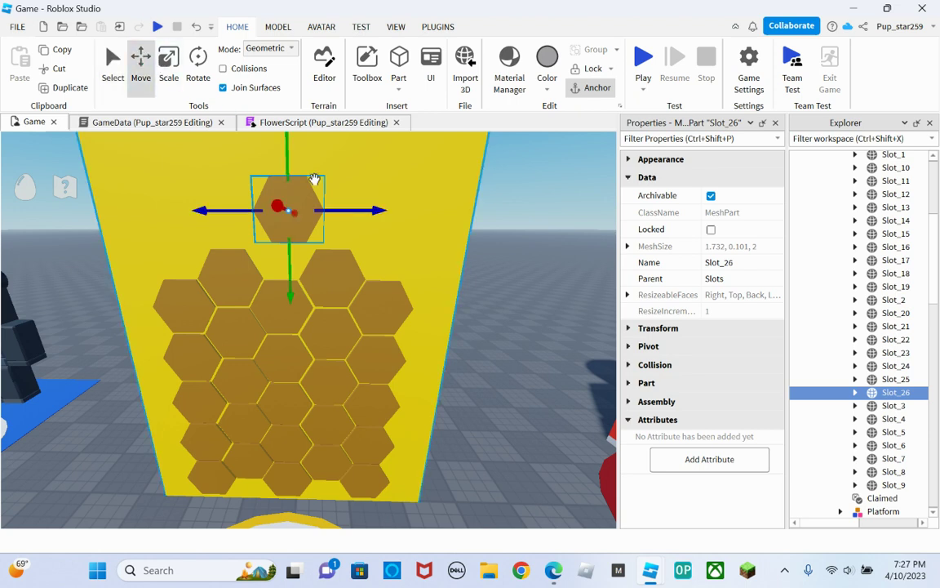
{"action": "left_click_drag", "start_coordinate": [289, 165], "coordinate": [287, 187]}
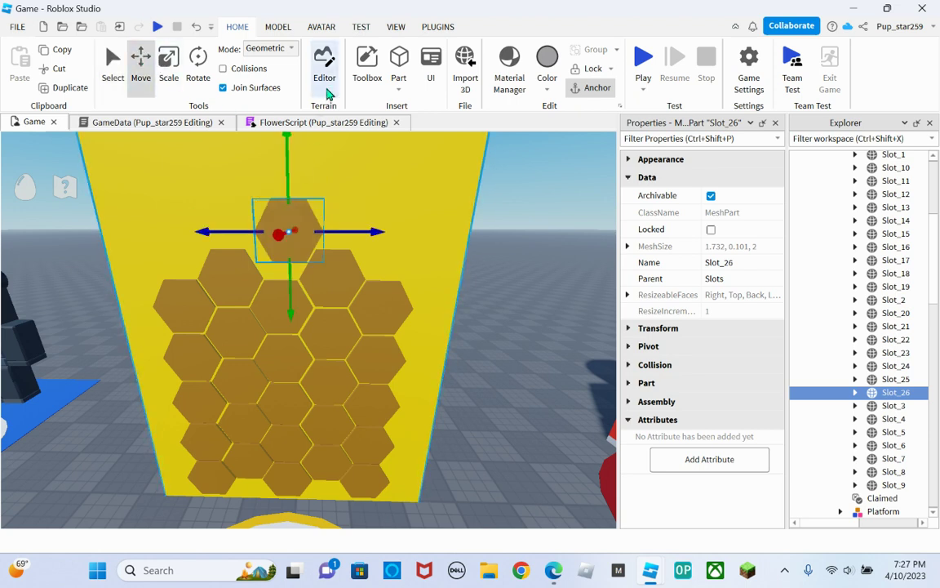
{"action": "left_click", "coordinate": [276, 27]}
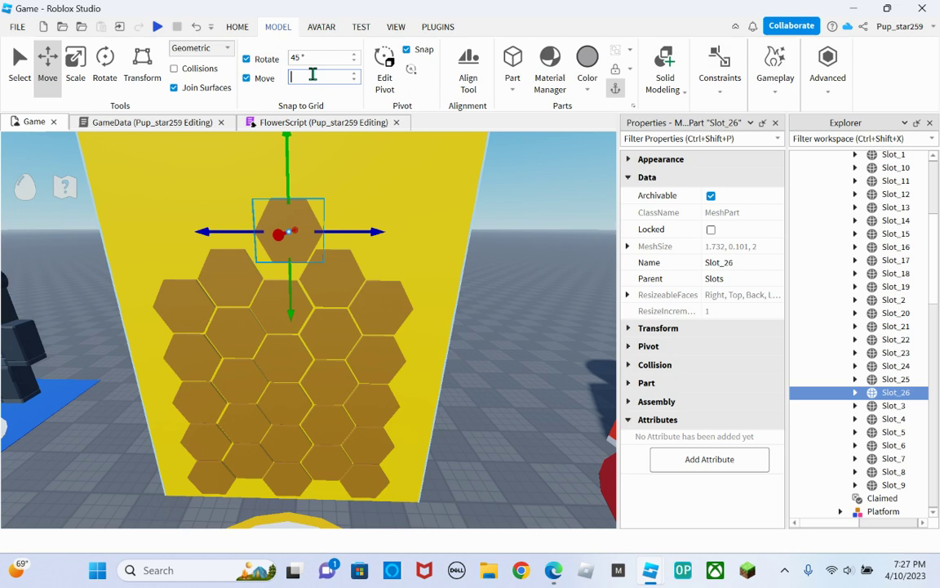
{"action": "left_click_drag", "start_coordinate": [288, 165], "coordinate": [286, 190]}
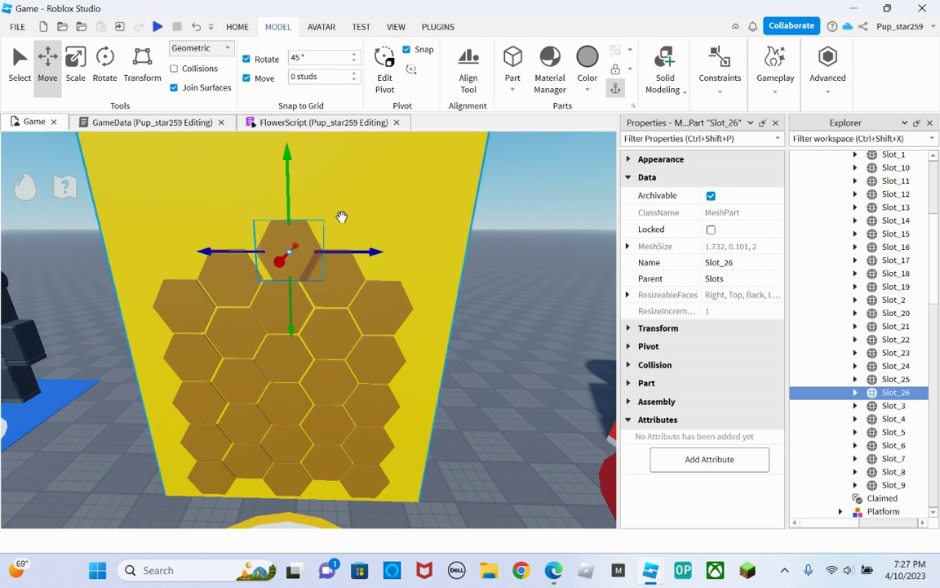
{"action": "left_click_drag", "start_coordinate": [349, 248], "coordinate": [368, 250]}
{"action": "left_click", "coordinate": [430, 271]}
{"action": "left_click", "coordinate": [493, 285]}
{"action": "left_click", "coordinate": [298, 246]}
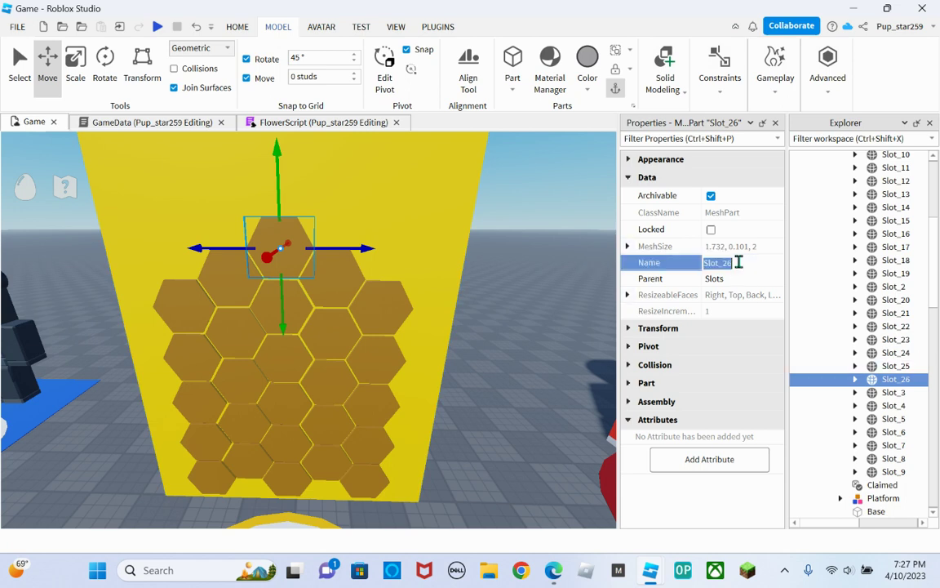
Step: Duplicate slots to add Slot_27 on top of the leftmost comb column and Slot_28 on top of the rightmost one
{"action": "left_click", "coordinate": [237, 27]}
{"action": "left_click", "coordinate": [65, 88]}
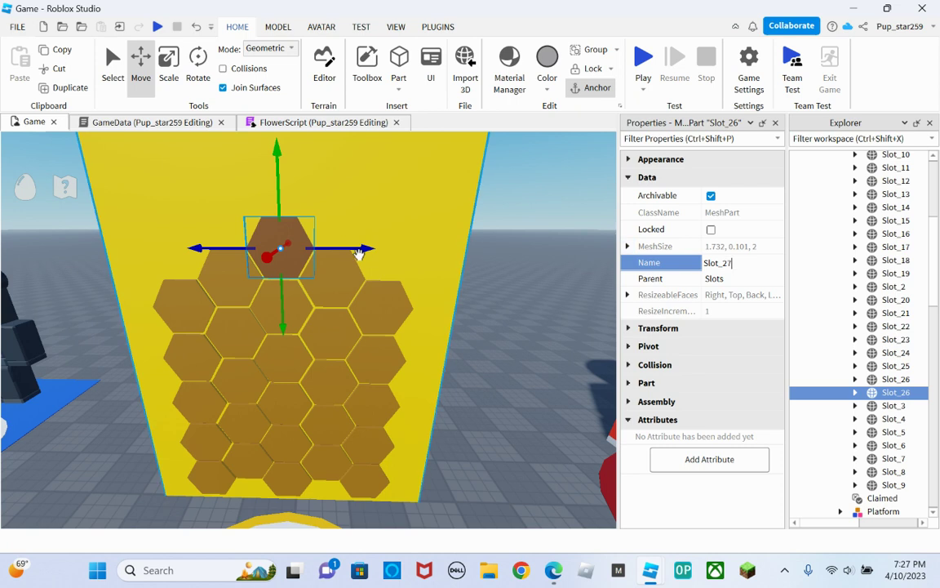
{"action": "left_click_drag", "start_coordinate": [357, 247], "coordinate": [249, 224]}
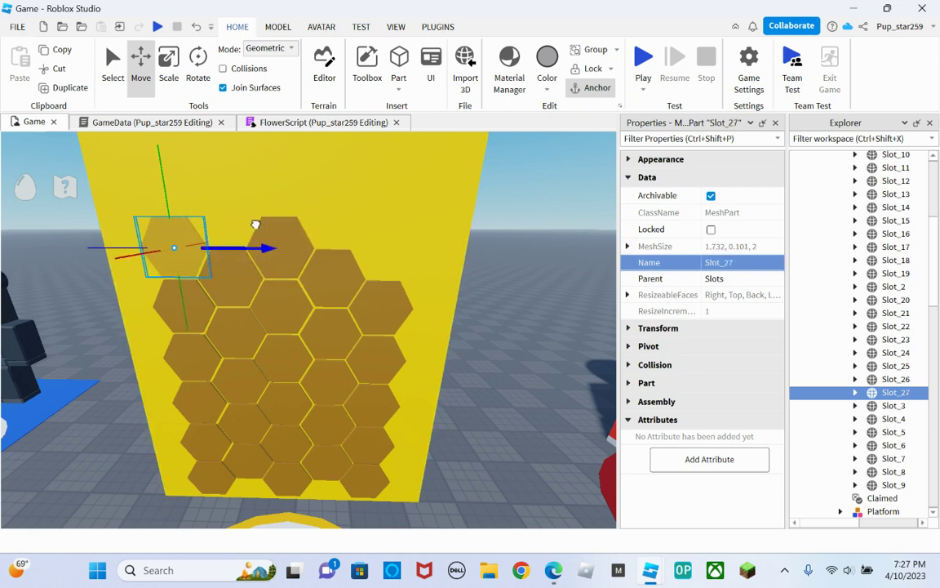
{"action": "left_click", "coordinate": [70, 87]}
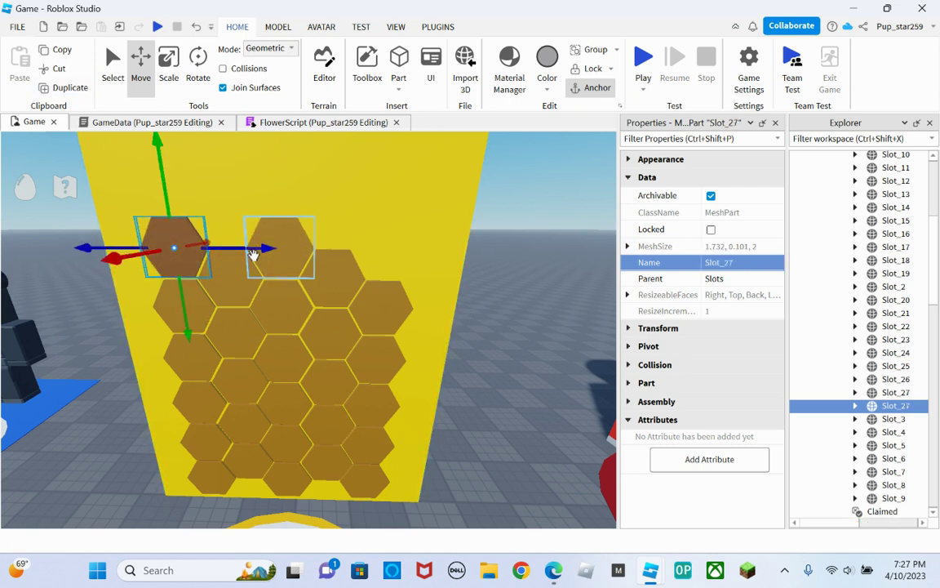
{"action": "left_click_drag", "start_coordinate": [249, 245], "coordinate": [461, 245]}
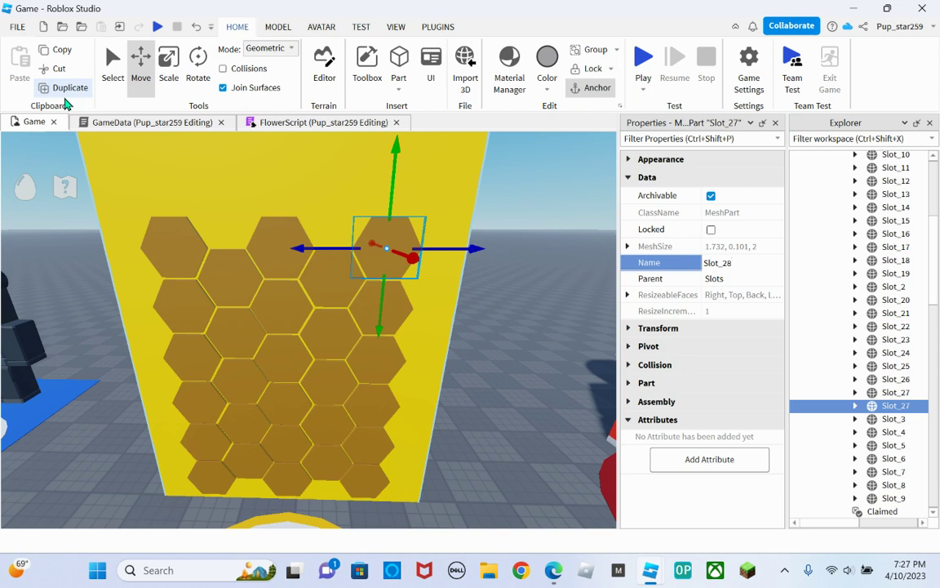
{"action": "key", "text": "Return"}
Step: Place two more copies of Slot_28 on top of the comb, one above the fourth column and one above the second
{"action": "left_click_drag", "start_coordinate": [392, 198], "coordinate": [395, 160]}
{"action": "left_click_drag", "start_coordinate": [431, 208], "coordinate": [399, 199]}
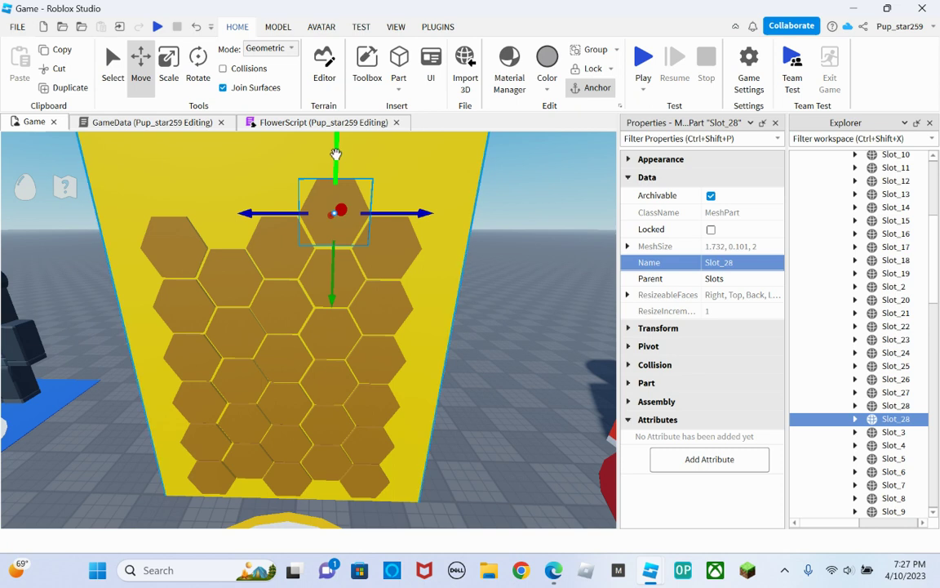
{"action": "left_click_drag", "start_coordinate": [336, 153], "coordinate": [335, 158]}
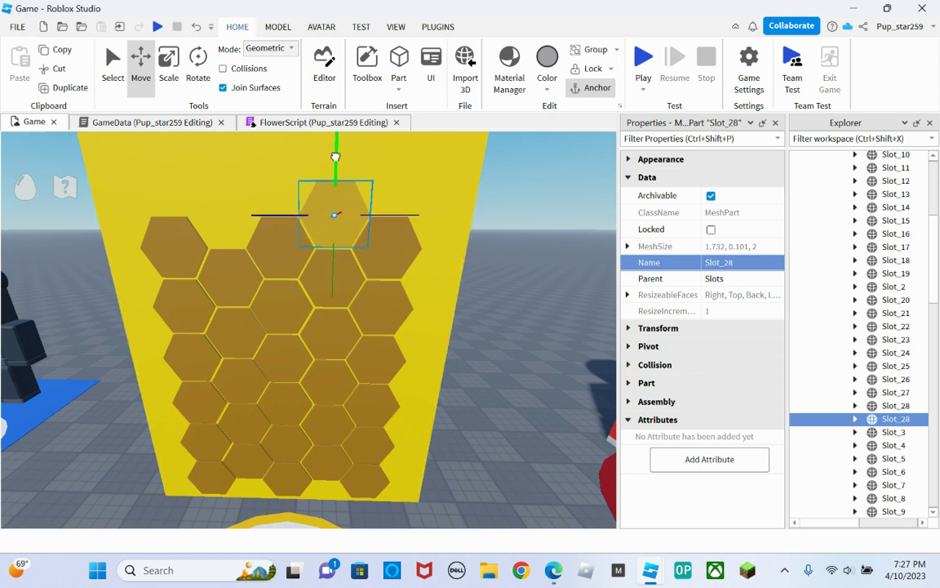
{"action": "left_click_drag", "start_coordinate": [336, 156], "coordinate": [335, 156]}
{"action": "left_click", "coordinate": [65, 87]}
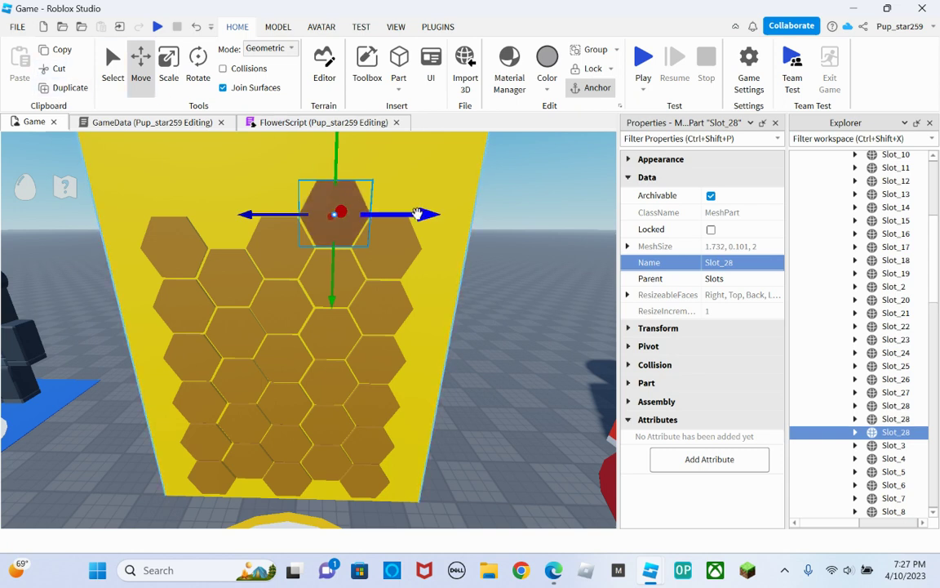
{"action": "left_click_drag", "start_coordinate": [417, 213], "coordinate": [307, 189]}
Step: Rename the two newest slot copies in sequence, starting with Slot_29 for the one above the fourth column
{"action": "left_click", "coordinate": [896, 419]}
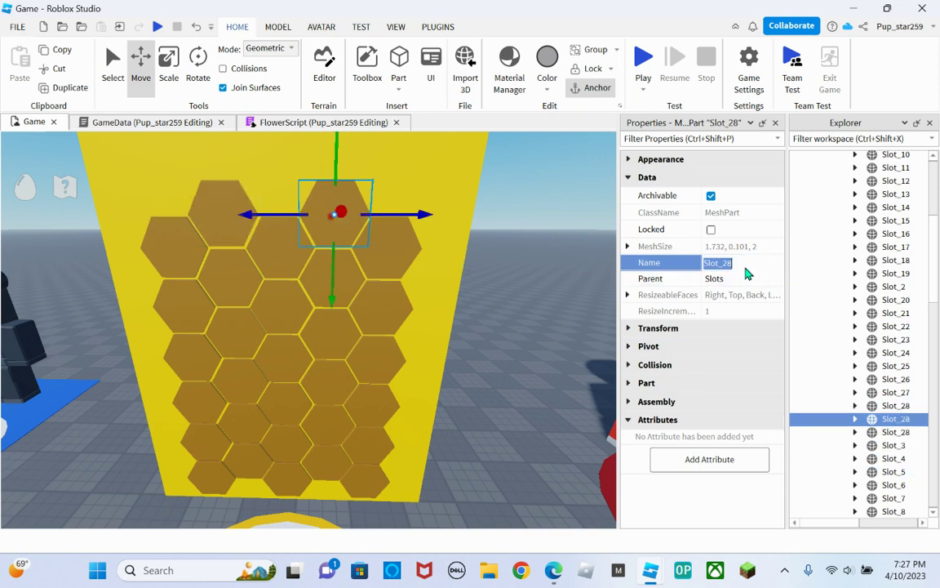
{"action": "type", "text": "9"}
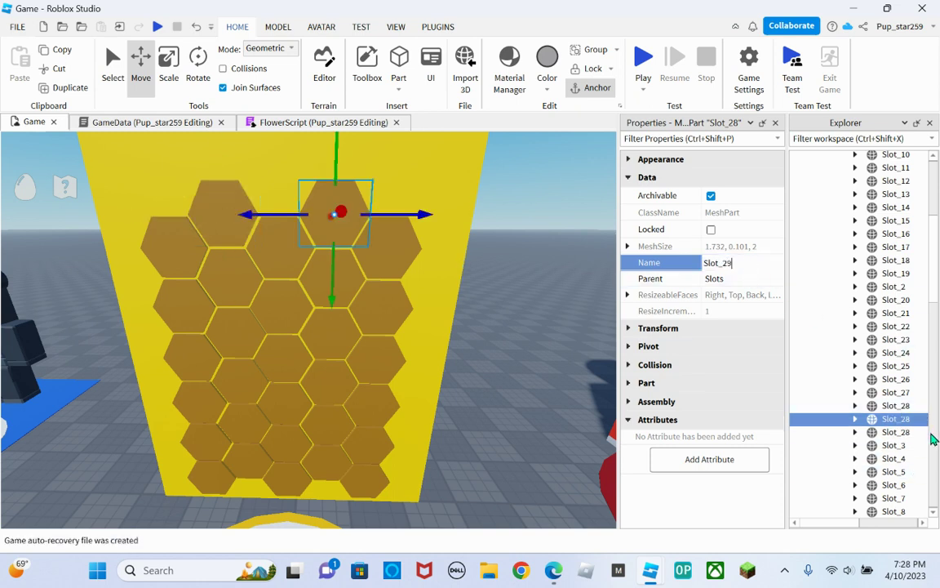
{"action": "left_click", "coordinate": [896, 432]}
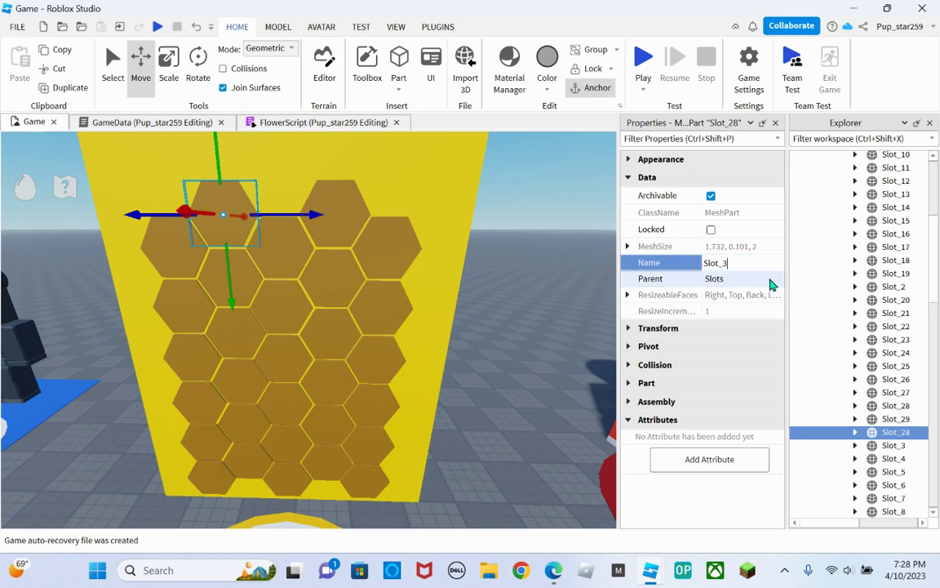
{"action": "left_click", "coordinate": [565, 250]}
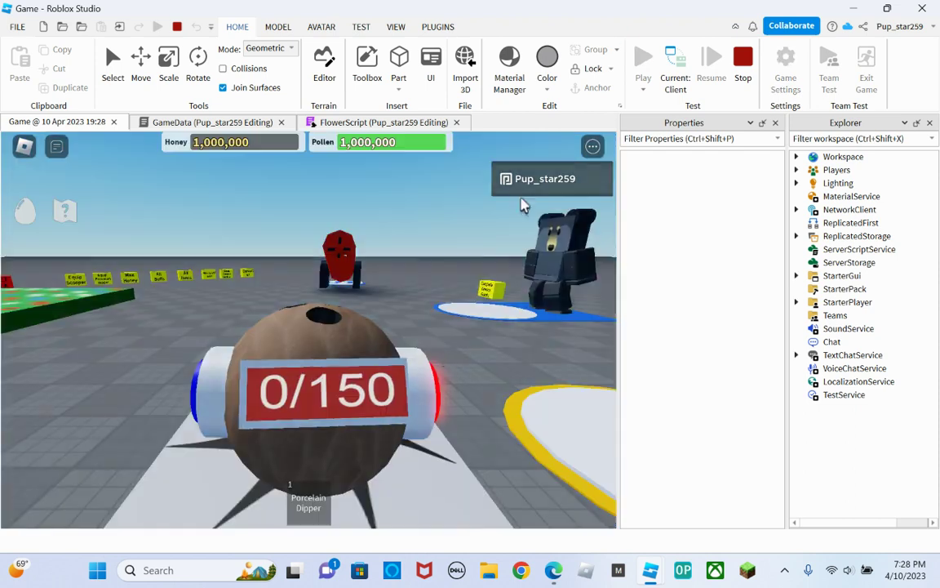
Step: Playtest the extended hive by walking the character to claim it and opening the item inventory
{"action": "right_click_drag", "start_coordinate": [336, 268], "coordinate": [329, 283]}
{"action": "key", "text": "w"}
{"action": "key", "text": "s"}
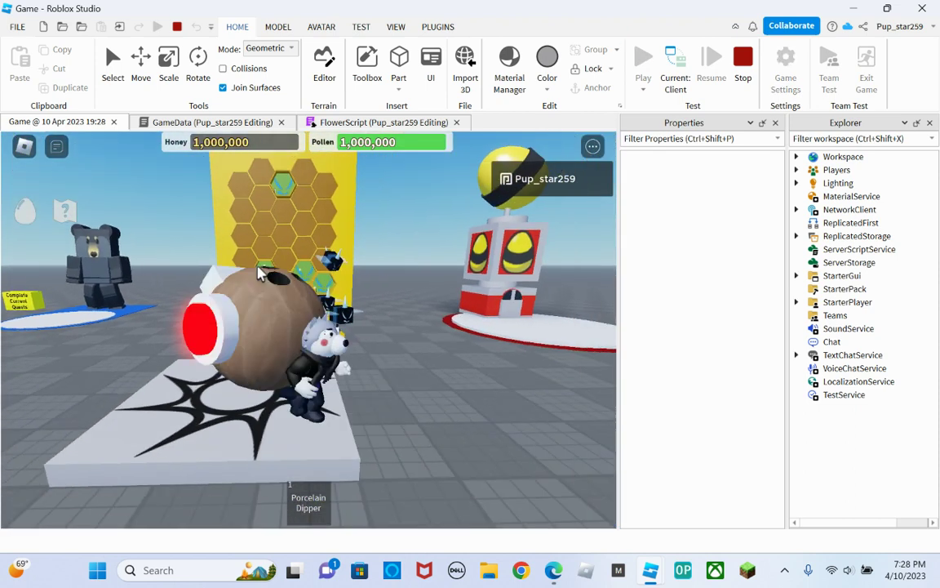
{"action": "key", "text": "w"}
{"action": "left_click", "coordinate": [35, 214]}
{"action": "key", "text": "a"}
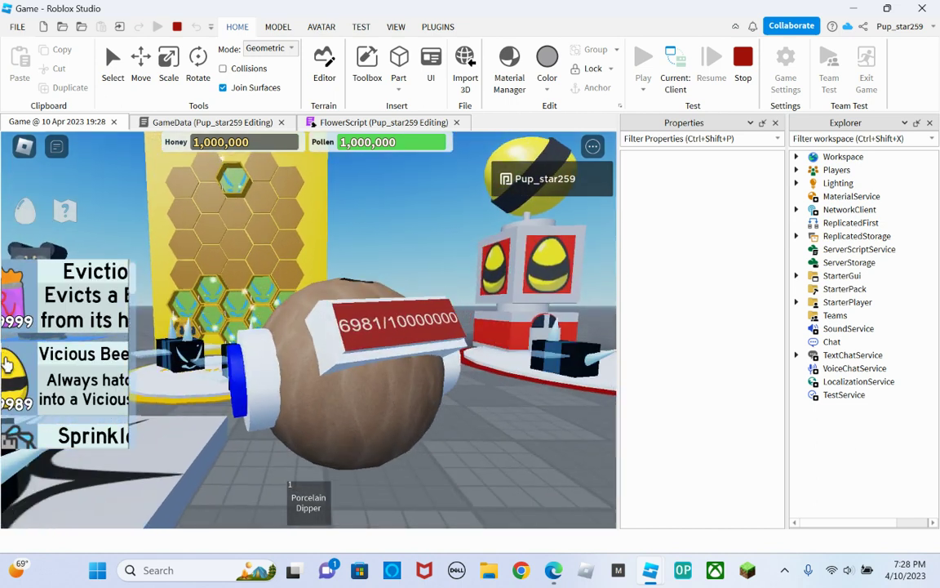
Step: Hatch Vicious Bee Eggs in the empty slots up the hive's leftmost column
{"action": "key", "text": "d"}
{"action": "left_click_drag", "start_coordinate": [18, 377], "coordinate": [154, 271]}
{"action": "left_click", "coordinate": [155, 272]}
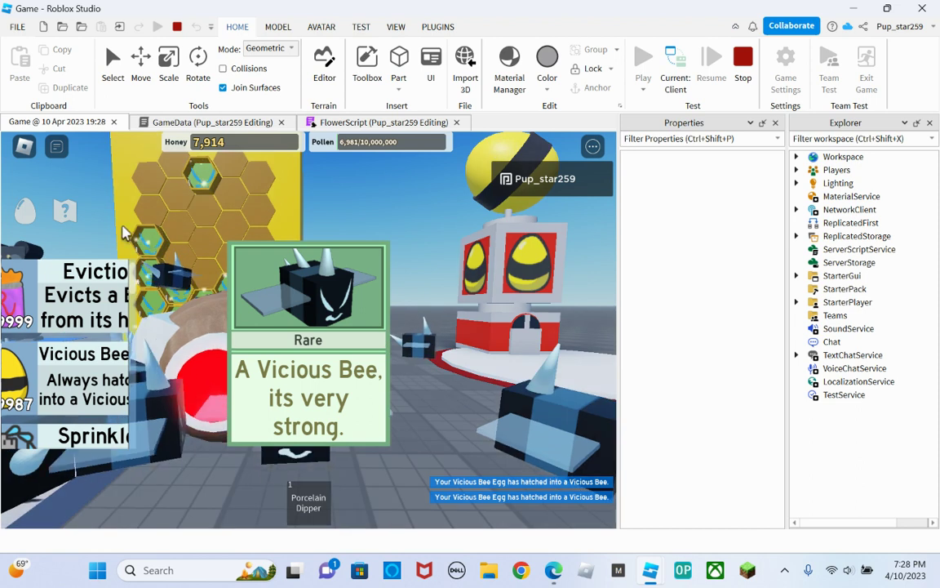
{"action": "mouse_move", "coordinate": [30, 397]}
{"action": "left_mouse_down"}
{"action": "mouse_move", "coordinate": [130, 220]}
{"action": "mouse_move", "coordinate": [150, 205]}
{"action": "left_mouse_up"}
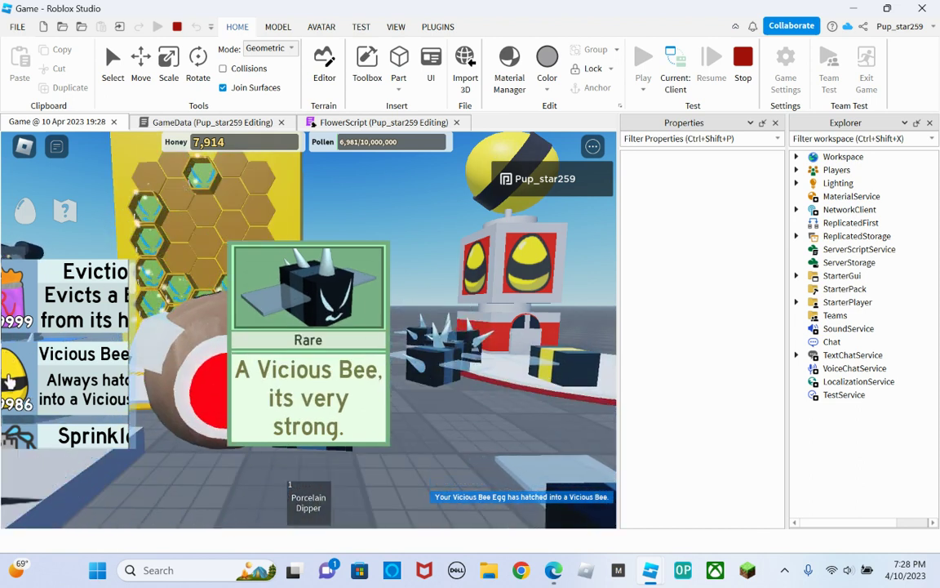
{"action": "left_click", "coordinate": [147, 201]}
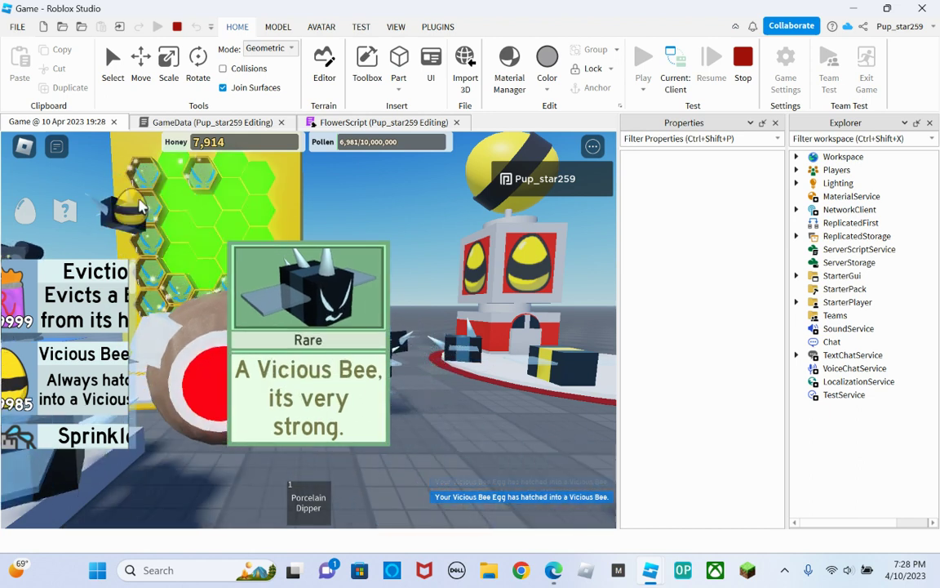
Step: Hatch Vicious Bee Eggs in the empty slots of the hive's second column and the upper slots beside it
{"action": "left_click_drag", "start_coordinate": [114, 302], "coordinate": [189, 203]}
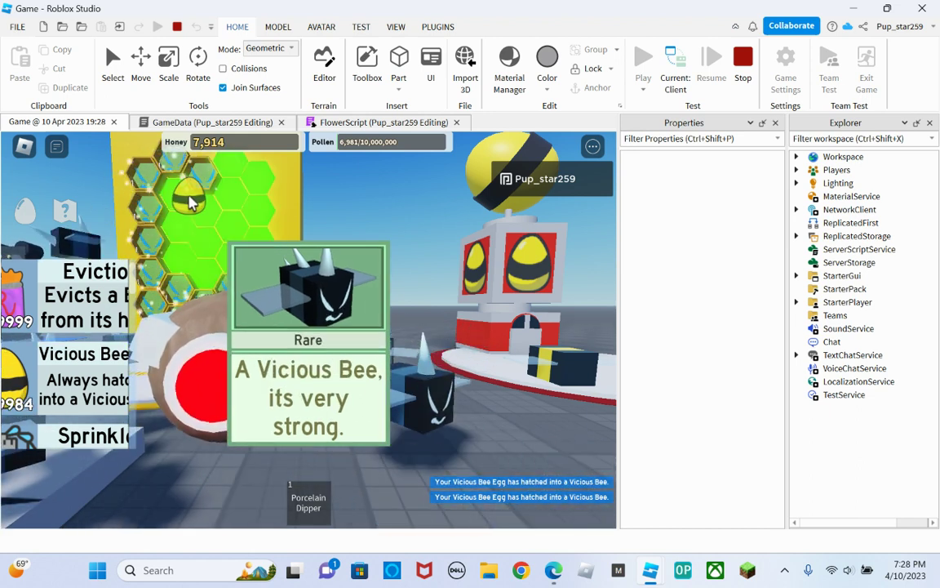
{"action": "left_click_drag", "start_coordinate": [239, 221], "coordinate": [175, 235]}
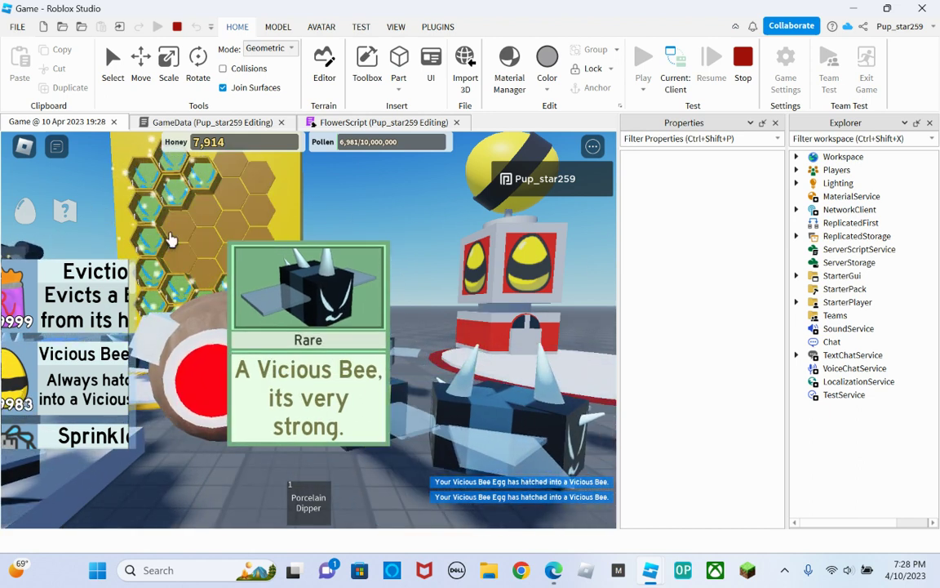
{"action": "key", "text": "s"}
{"action": "left_click_drag", "start_coordinate": [84, 380], "coordinate": [51, 342]}
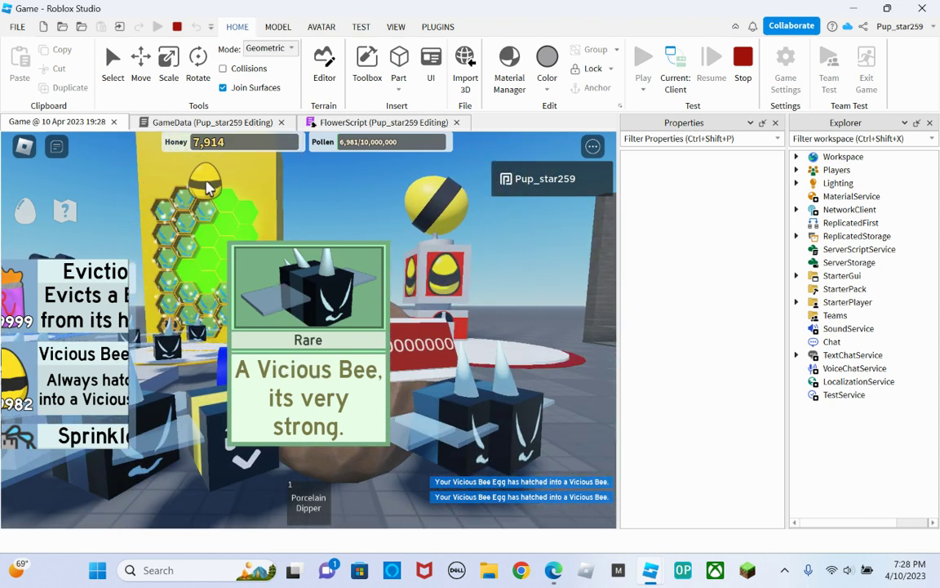
{"action": "left_click_drag", "start_coordinate": [223, 196], "coordinate": [181, 304]}
{"action": "mouse_move", "coordinate": [57, 371]}
{"action": "left_mouse_down"}
{"action": "mouse_move", "coordinate": [216, 230]}
{"action": "mouse_move", "coordinate": [214, 193]}
{"action": "mouse_move", "coordinate": [163, 236]}
{"action": "mouse_move", "coordinate": [127, 291]}
{"action": "left_mouse_up"}
Step: Fill the remaining empty slots in the hive's middle and right-hand columns with Vicious Bee Eggs
{"action": "left_click_drag", "start_coordinate": [183, 213], "coordinate": [182, 211]}
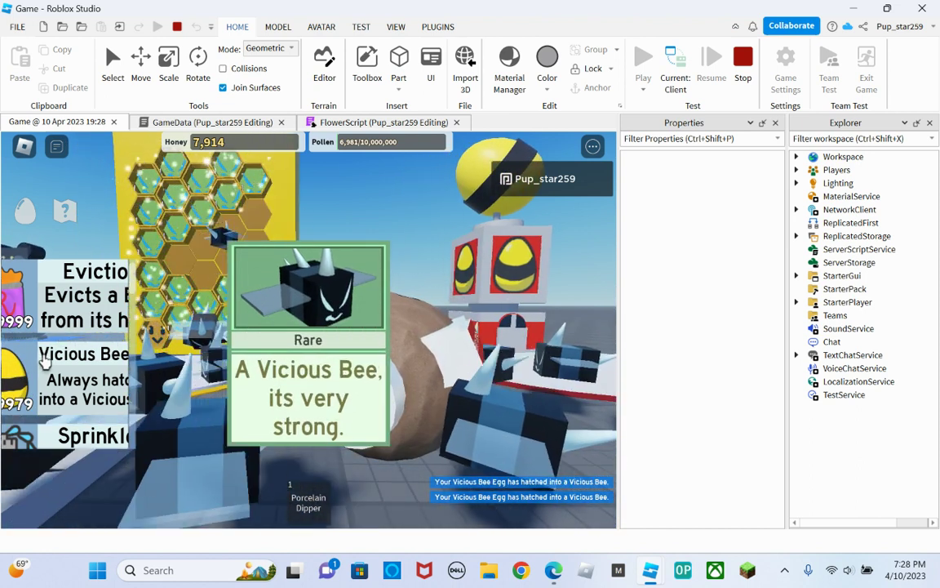
{"action": "left_click_drag", "start_coordinate": [186, 239], "coordinate": [185, 236]}
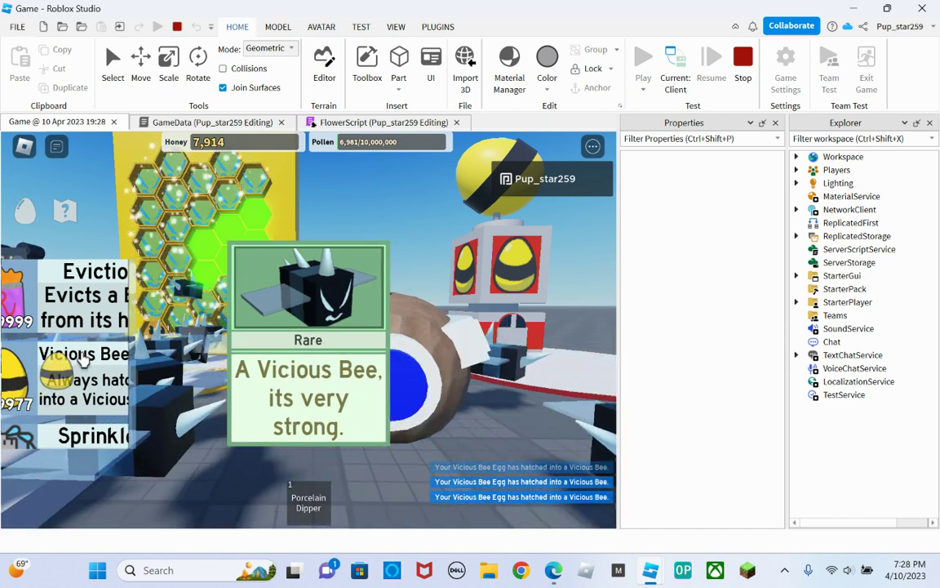
{"action": "left_click_drag", "start_coordinate": [198, 271], "coordinate": [198, 270]}
{"action": "left_click_drag", "start_coordinate": [24, 371], "coordinate": [227, 220]}
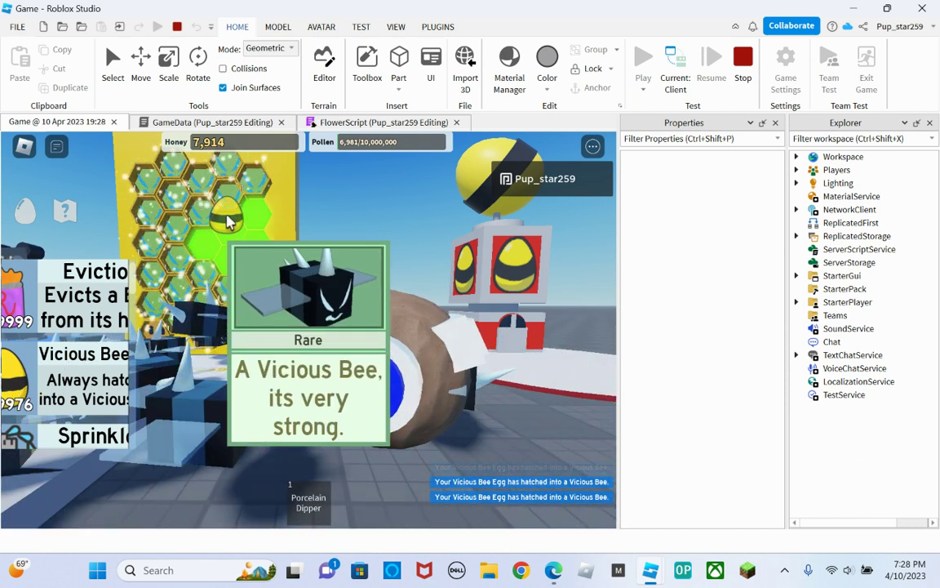
{"action": "mouse_move", "coordinate": [109, 350]}
{"action": "left_mouse_down"}
{"action": "mouse_move", "coordinate": [187, 225]}
{"action": "mouse_move", "coordinate": [158, 239]}
{"action": "left_mouse_up"}
{"action": "mouse_move", "coordinate": [12, 384]}
{"action": "left_mouse_down"}
{"action": "mouse_move", "coordinate": [164, 298]}
{"action": "mouse_move", "coordinate": [167, 265]}
{"action": "mouse_move", "coordinate": [22, 377]}
{"action": "mouse_move", "coordinate": [188, 269]}
{"action": "mouse_move", "coordinate": [106, 318]}
{"action": "mouse_move", "coordinate": [190, 234]}
{"action": "mouse_move", "coordinate": [169, 264]}
{"action": "mouse_move", "coordinate": [196, 199]}
{"action": "left_mouse_up"}
Step: Walk the character from the hive past the egg shop to the bamboo field and equip the Porcelain Dipper
{"action": "key", "text": "w"}
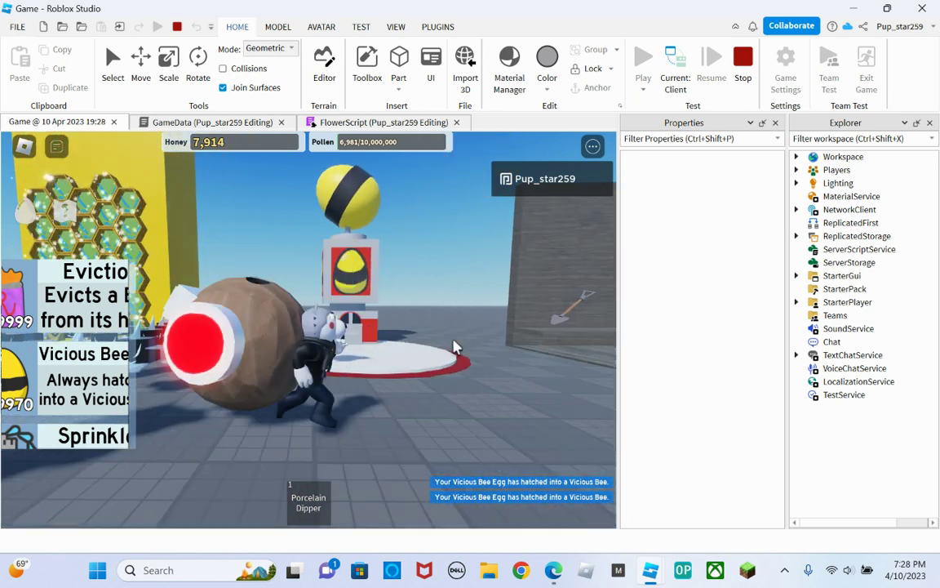
{"action": "right_click_drag", "start_coordinate": [453, 341], "coordinate": [452, 341]}
{"action": "key", "text": "w"}
{"action": "key", "text": "w"}
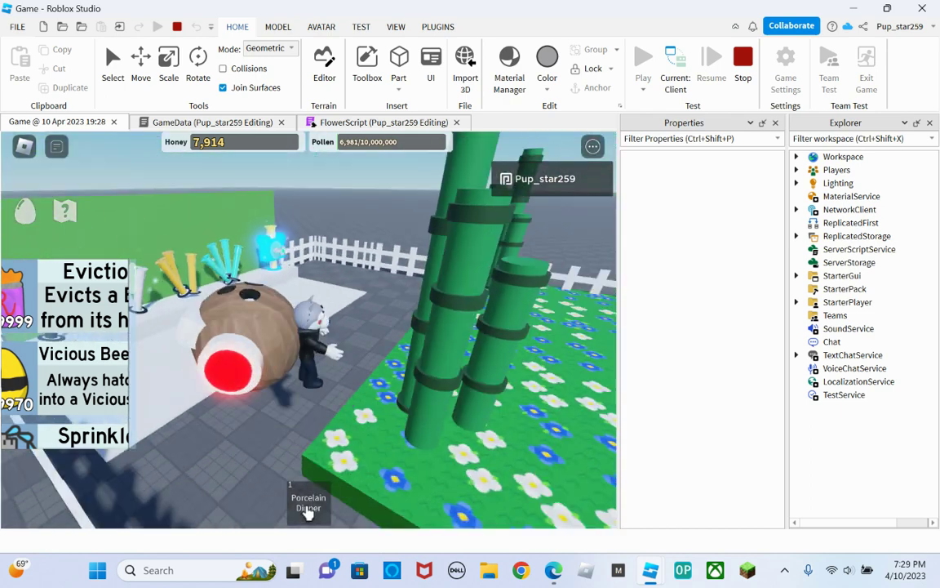
{"action": "left_click", "coordinate": [308, 512]}
Step: Collect pollen with the Porcelain Dipper while crossing the blue and white flowers of the bamboo field
{"action": "left_click", "coordinate": [372, 243]}
{"action": "right_click_drag", "start_coordinate": [372, 243], "coordinate": [404, 243]}
{"action": "key", "text": "w"}
{"action": "left_click", "coordinate": [404, 247]}
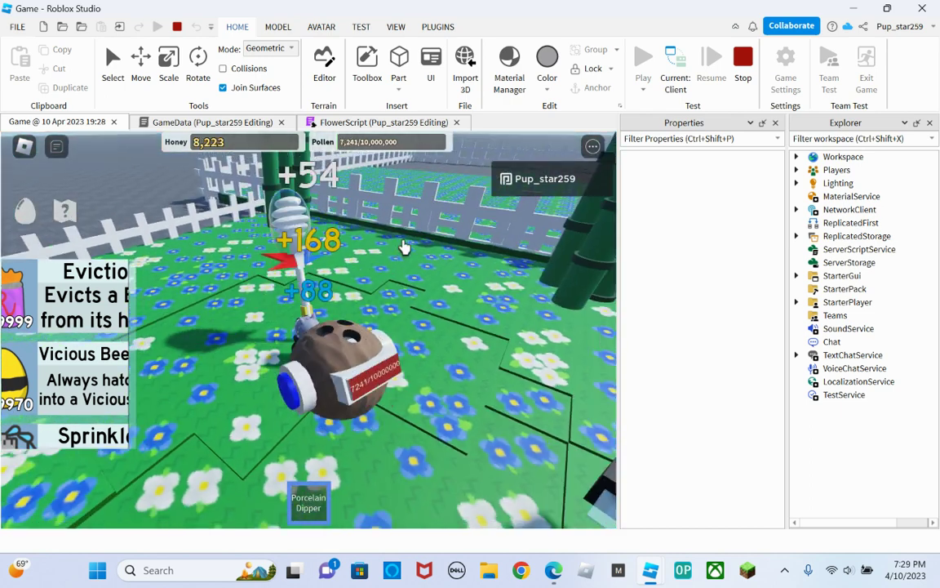
{"action": "key", "text": "d"}
{"action": "left_click", "coordinate": [404, 248]}
Step: Jump into the fenced all-blue flower field, lock the camera behind the character and collect pollen there with the bees
{"action": "key", "text": "space"}
{"action": "key", "text": "d"}
{"action": "left_click", "coordinate": [374, 246]}
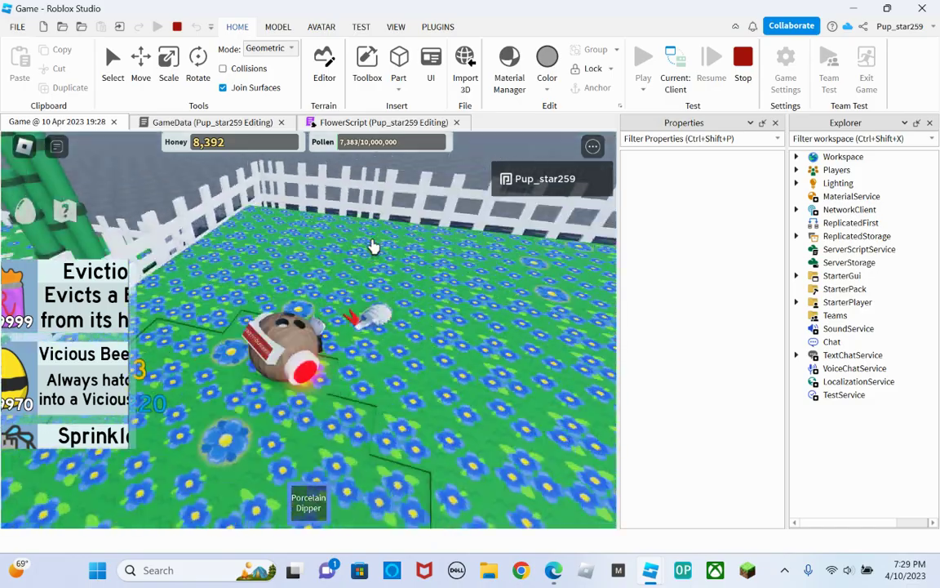
{"action": "key", "text": "w"}
{"action": "left_click", "coordinate": [364, 248]}
{"action": "key", "text": "shift"}
{"action": "key", "text": "w"}
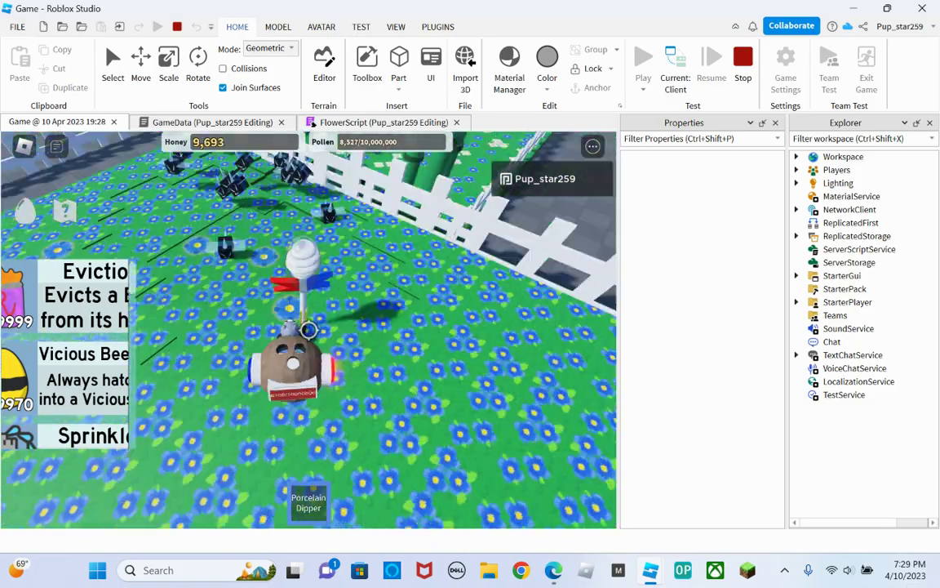
{"action": "left_click", "coordinate": [308, 330]}
{"action": "left_click", "coordinate": [309, 330]}
{"action": "left_click", "coordinate": [308, 330]}
{"action": "left_click", "coordinate": [308, 330]}
{"action": "key", "text": "s"}
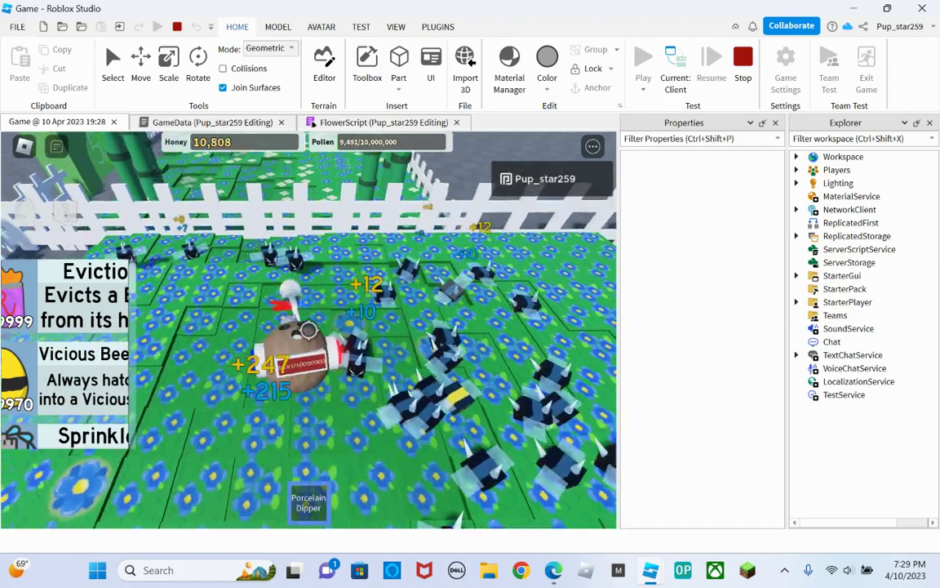
Step: Playtest the blue flower field by collecting pollen back and forth along its outer edges with the Porcelain Dipper
{"action": "key", "text": "w"}
{"action": "left_click", "coordinate": [309, 330]}
{"action": "key", "text": "a"}
{"action": "key", "text": "s"}
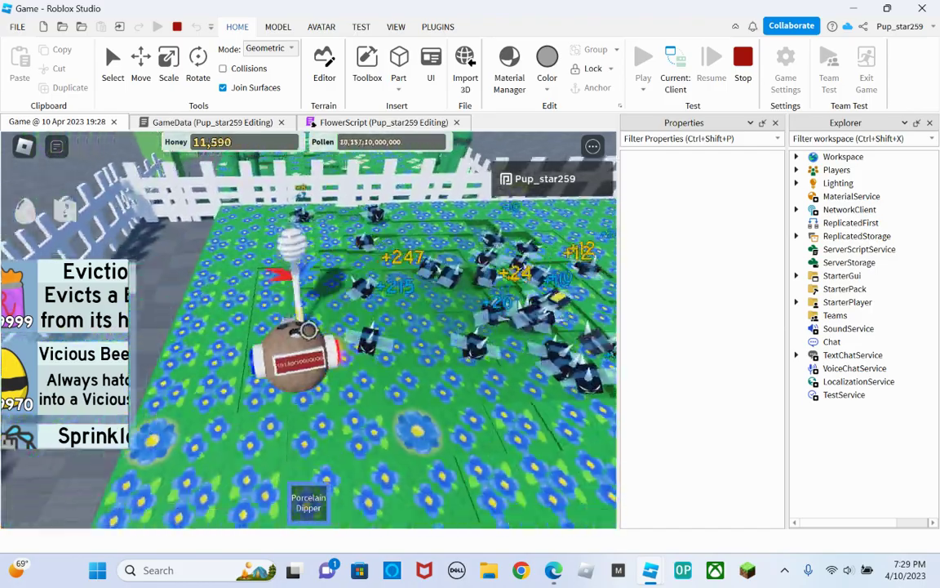
{"action": "left_click", "coordinate": [309, 330]}
{"action": "key", "text": "a"}
{"action": "left_click", "coordinate": [308, 329]}
{"action": "key", "text": "d"}
{"action": "key", "text": "s"}
{"action": "left_click", "coordinate": [308, 329]}
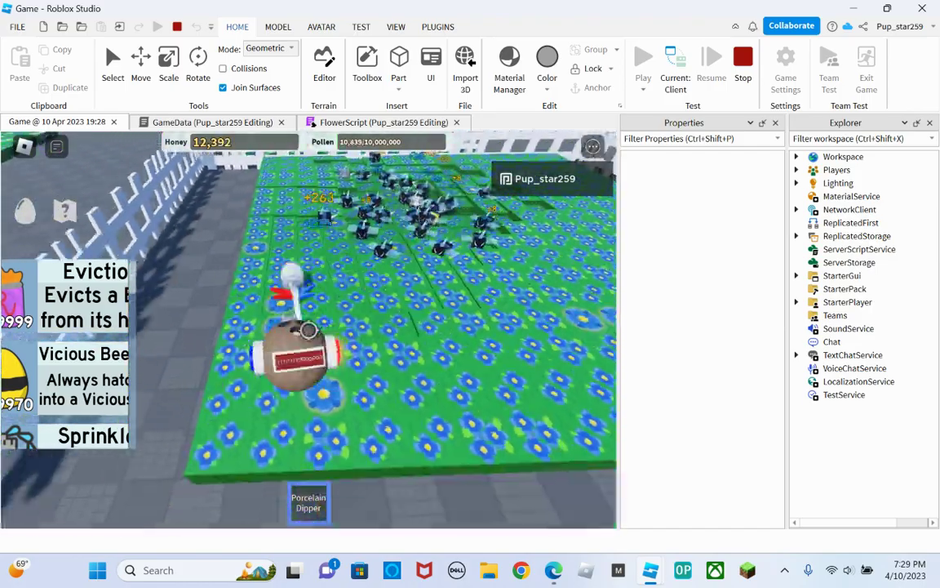
{"action": "key", "text": "w"}
{"action": "key", "text": "a"}
{"action": "left_click", "coordinate": [308, 330]}
{"action": "left_click", "coordinate": [308, 329]}
{"action": "key", "text": "d"}
{"action": "left_click", "coordinate": [308, 330]}
{"action": "key", "text": "w"}
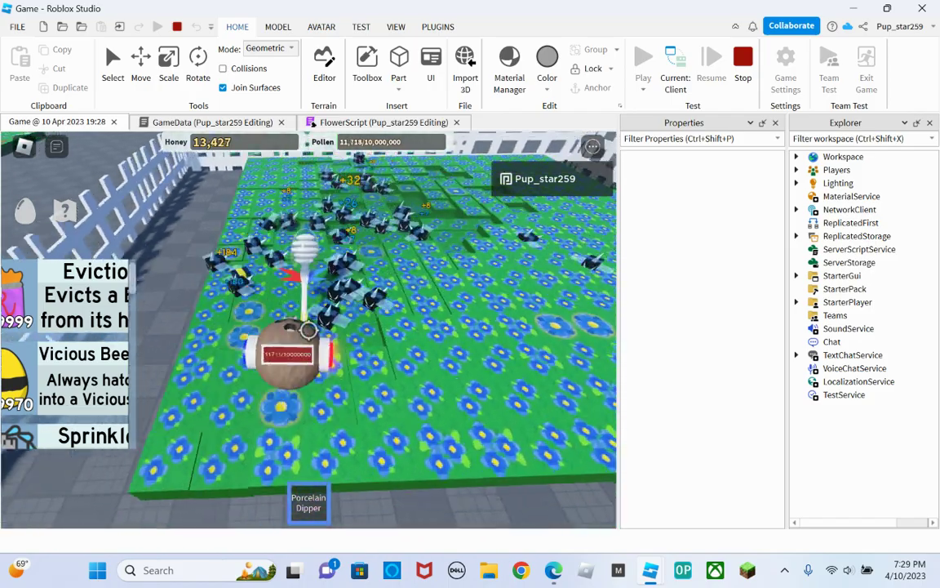
{"action": "key", "text": "w"}
{"action": "left_click", "coordinate": [308, 330]}
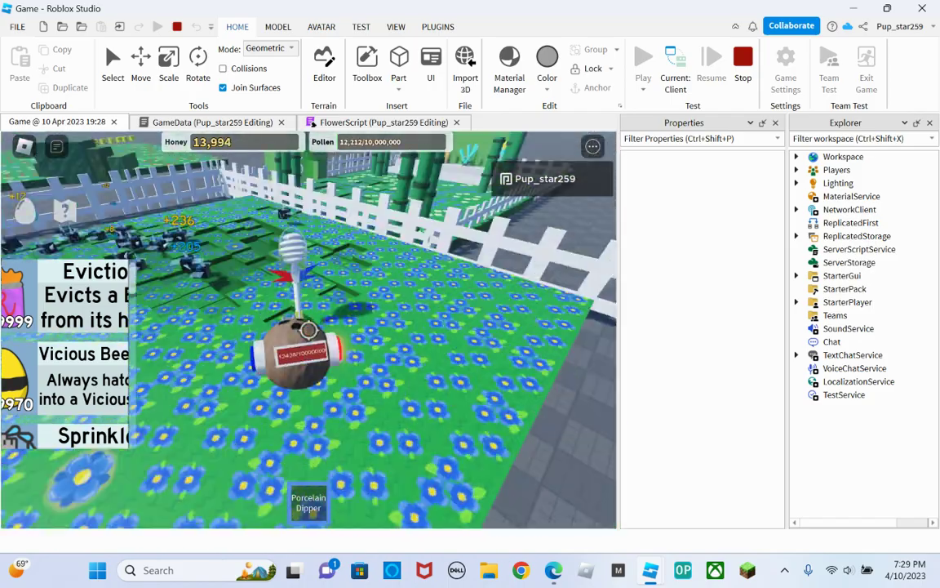
{"action": "key", "text": "s"}
{"action": "left_click", "coordinate": [309, 330]}
Step: Toggle the camera lock and gather more pollen around the middle of the blue flower field, leaving the cursor free
{"action": "key", "text": "shift"}
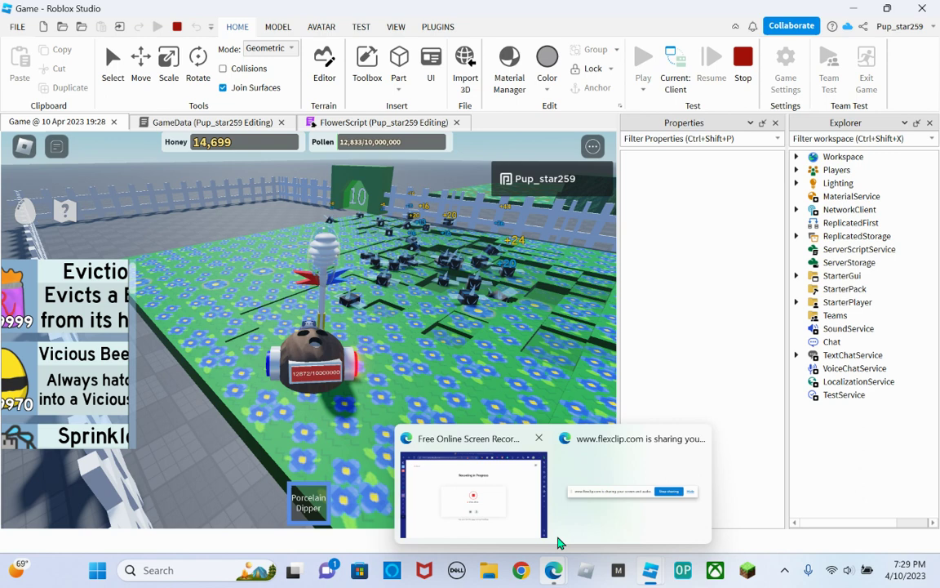
{"action": "key", "text": "d"}
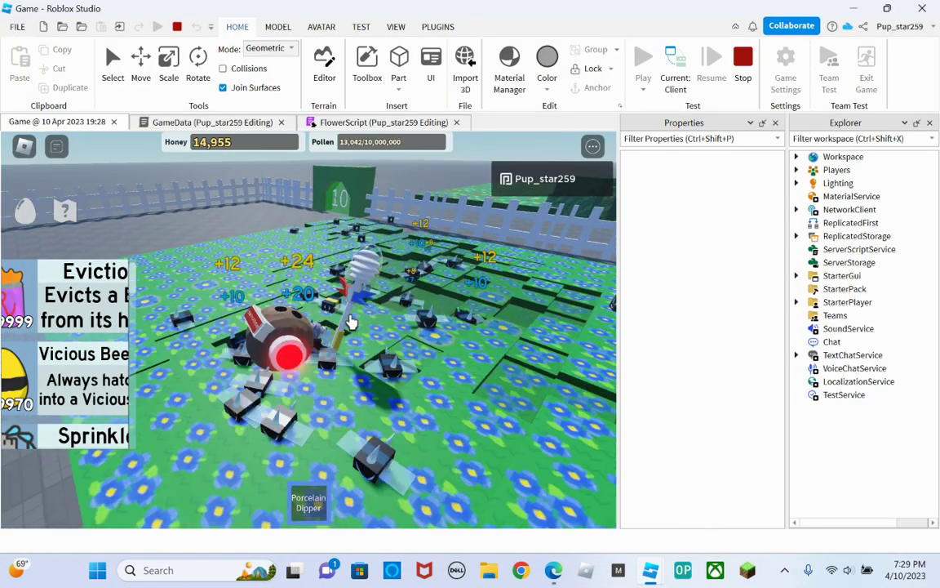
{"action": "key", "text": "shift"}
{"action": "key", "text": "a"}
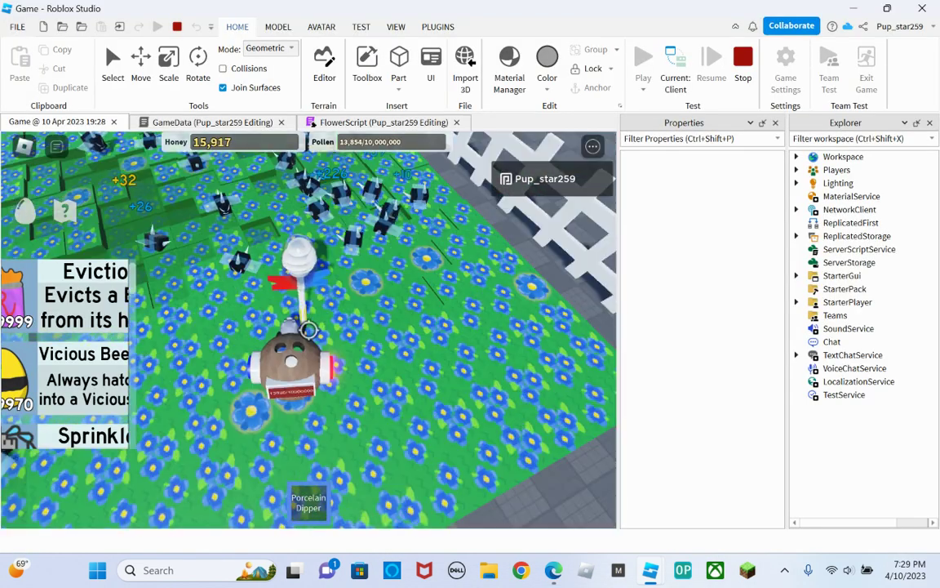
{"action": "left_click", "coordinate": [309, 330]}
{"action": "key", "text": "w"}
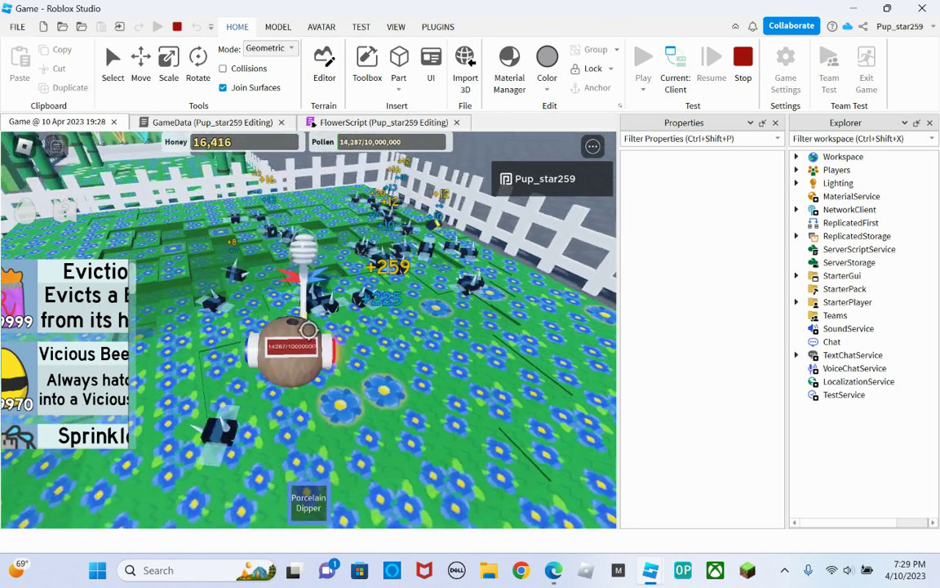
{"action": "left_click", "coordinate": [308, 330]}
{"action": "key", "text": "shift"}
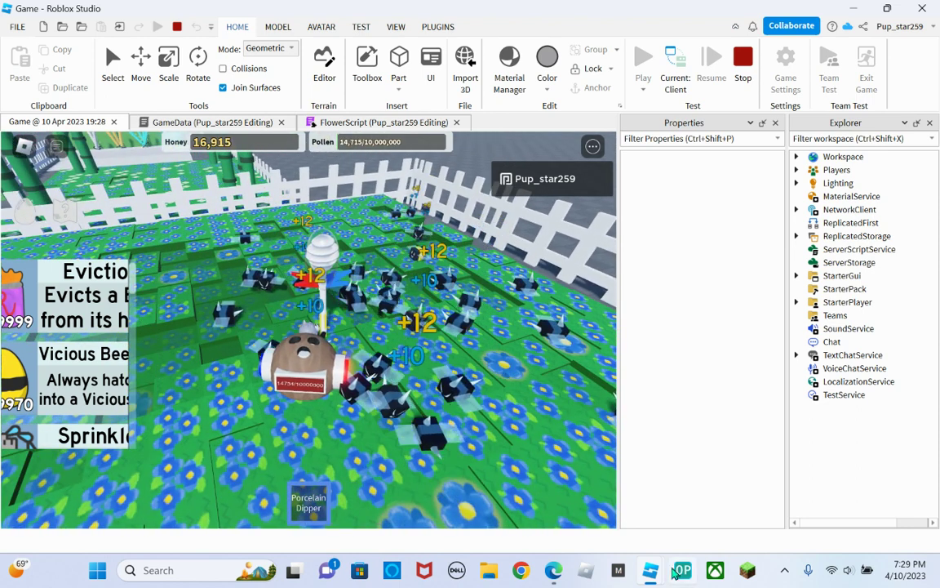